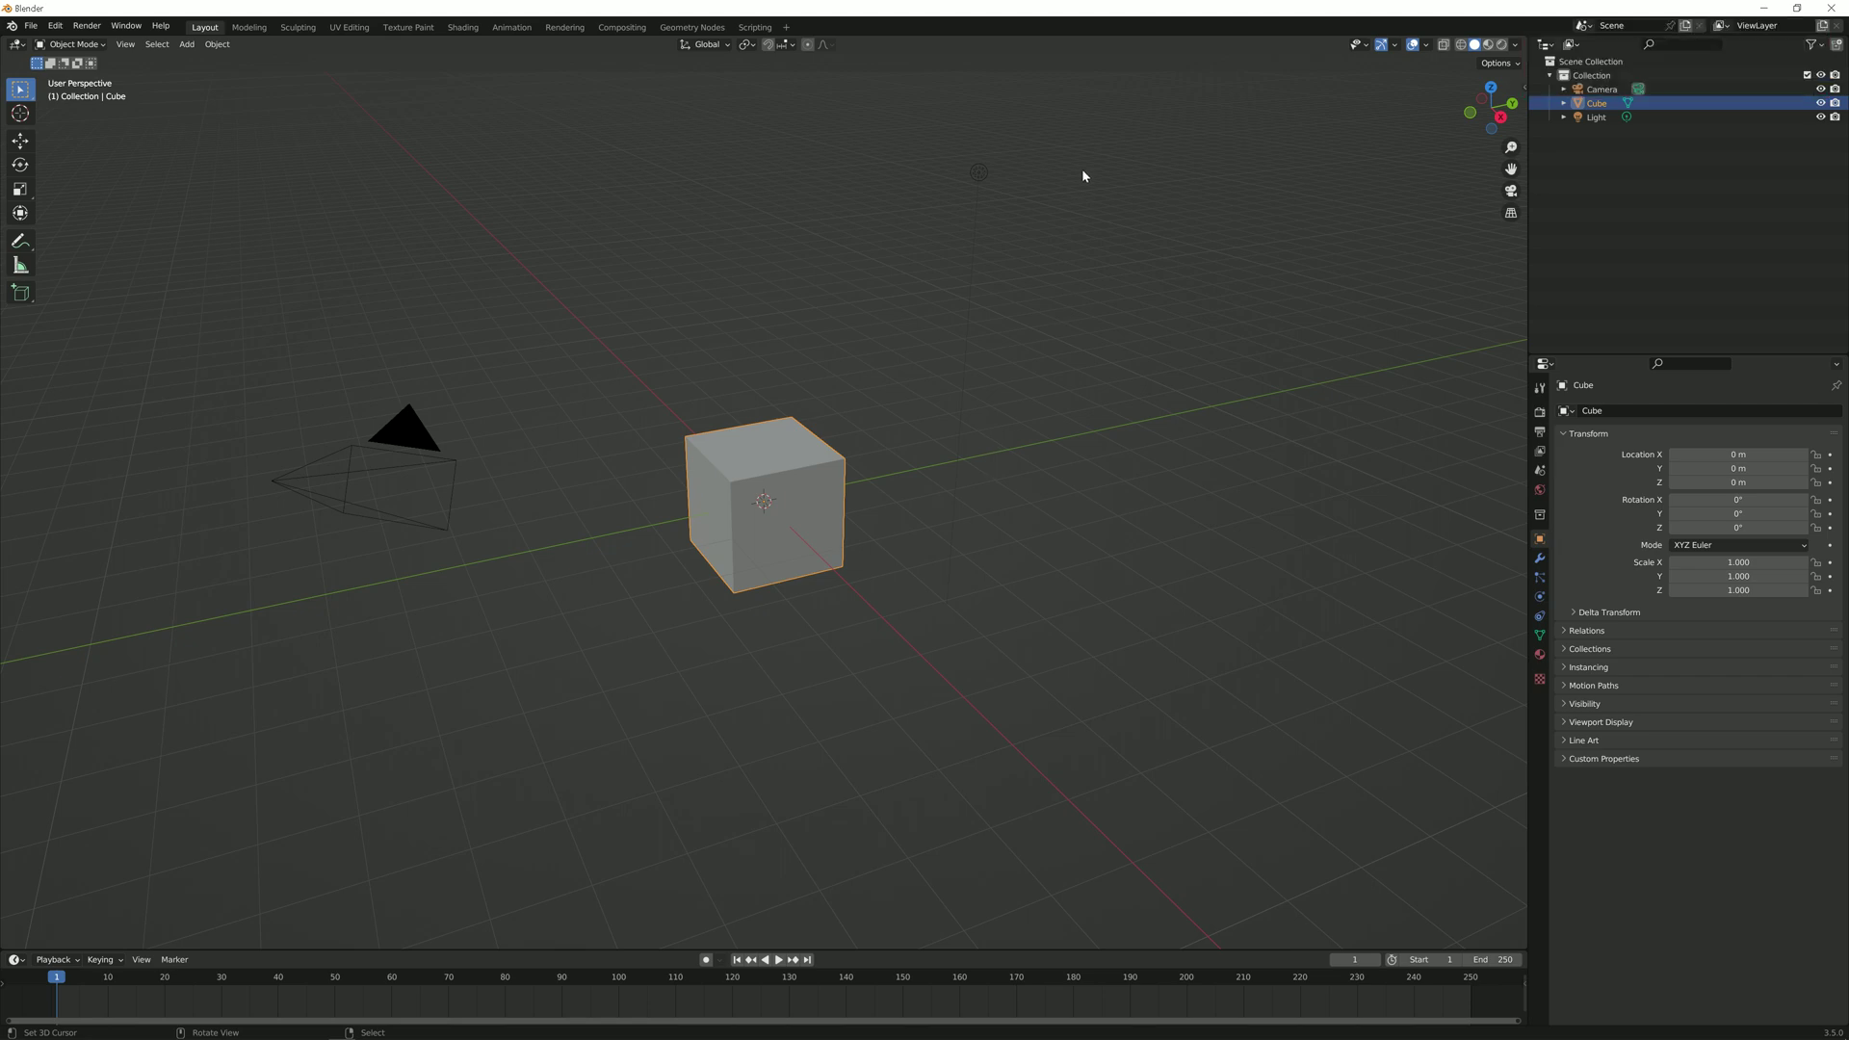
# Step: Delete the default cube and light
pyautogui.moveTo(1083, 141); pyautogui.dragTo(706, 668)
pyautogui.press('x')
pyautogui.click(785, 573)
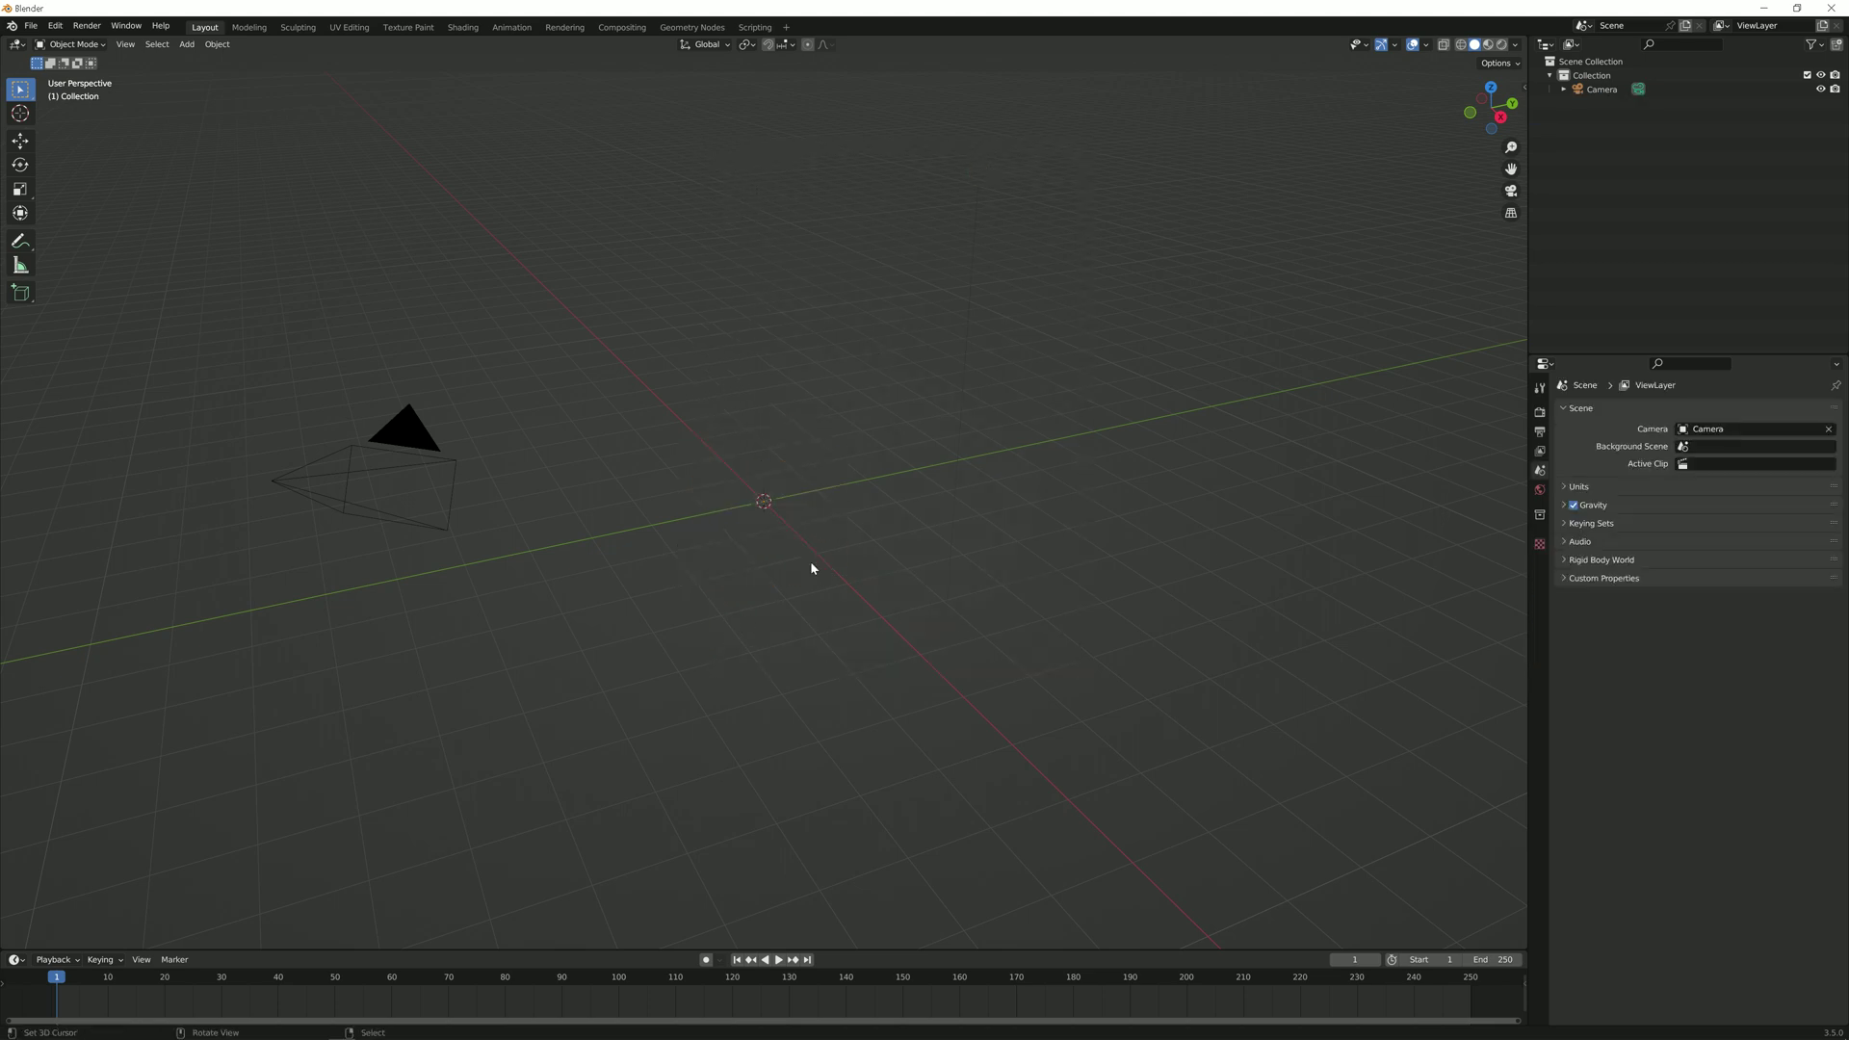
# Step: Add a plane at the origin and paste in the copied ring, Circle
pyautogui.hotkey('shift', 'a')
pyautogui.moveTo(798, 517)
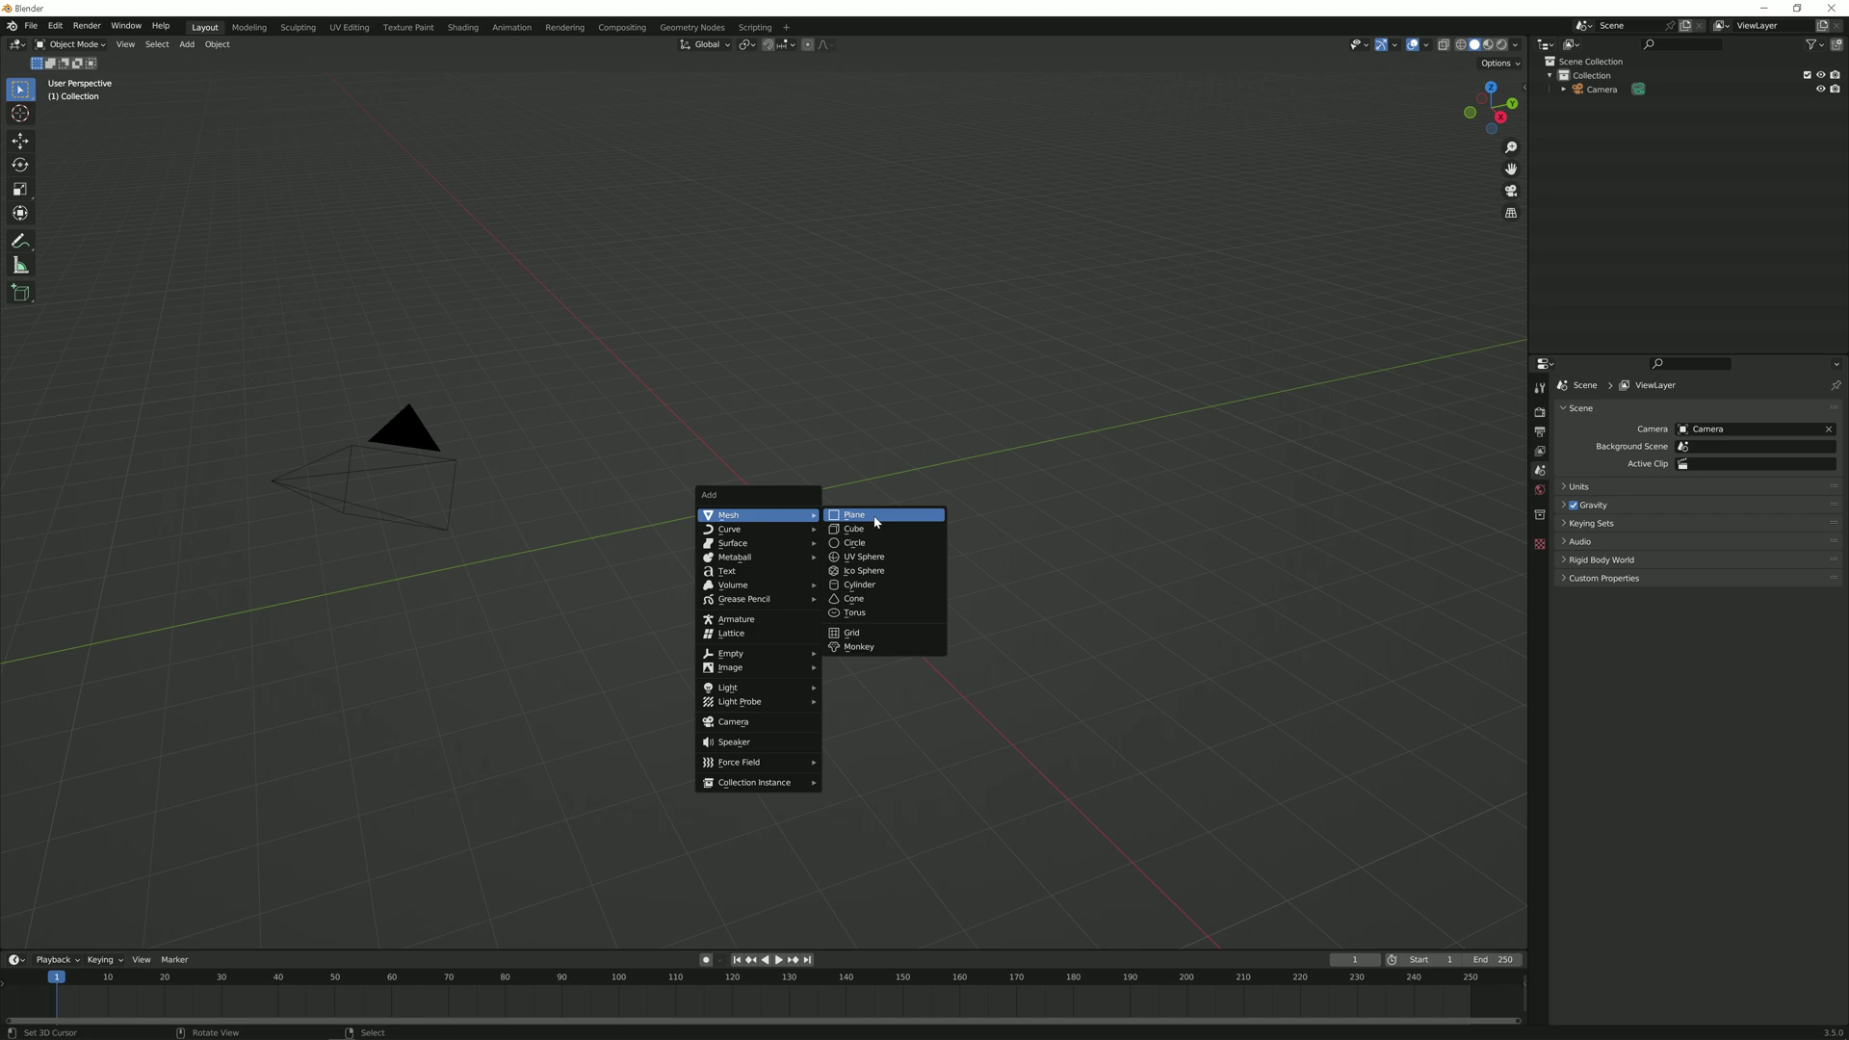
pyautogui.click(874, 522)
pyautogui.hotkey('ctrl', 'v')
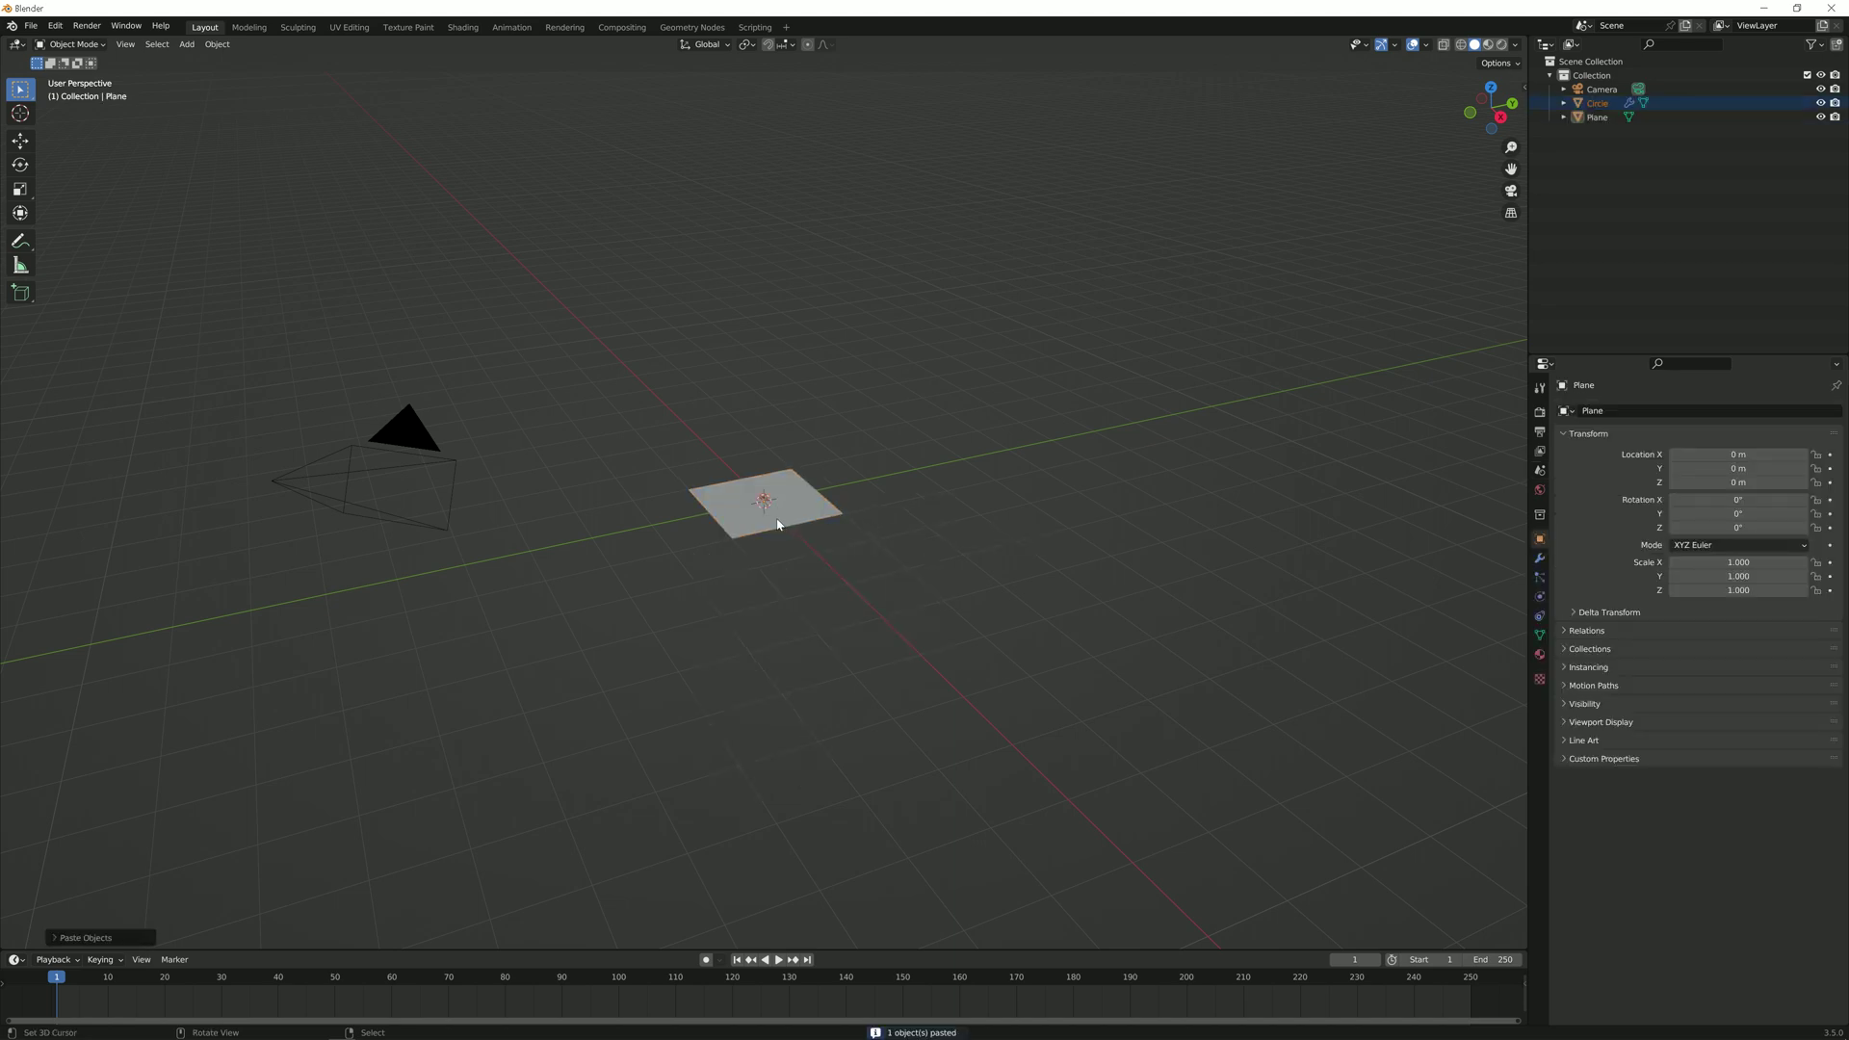
pyautogui.scroll(10, 796, 514)
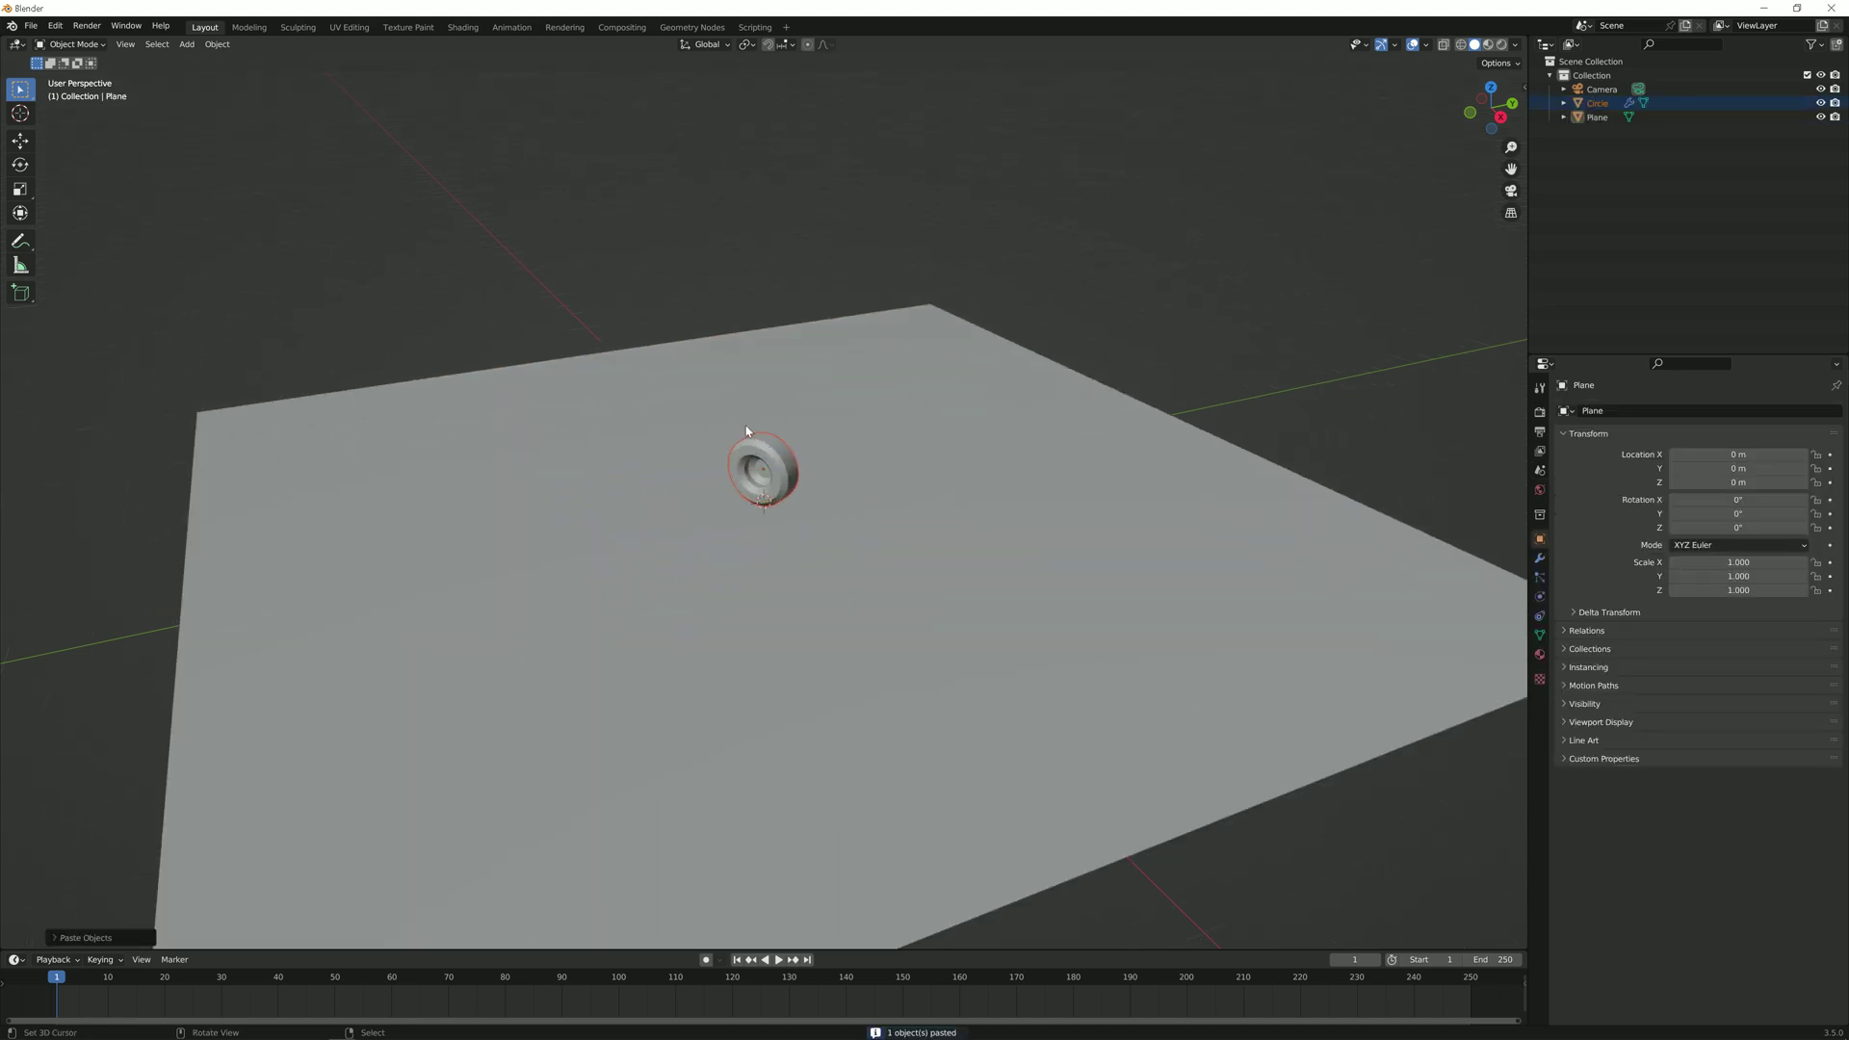
pyautogui.scroll(-12, 765, 479)
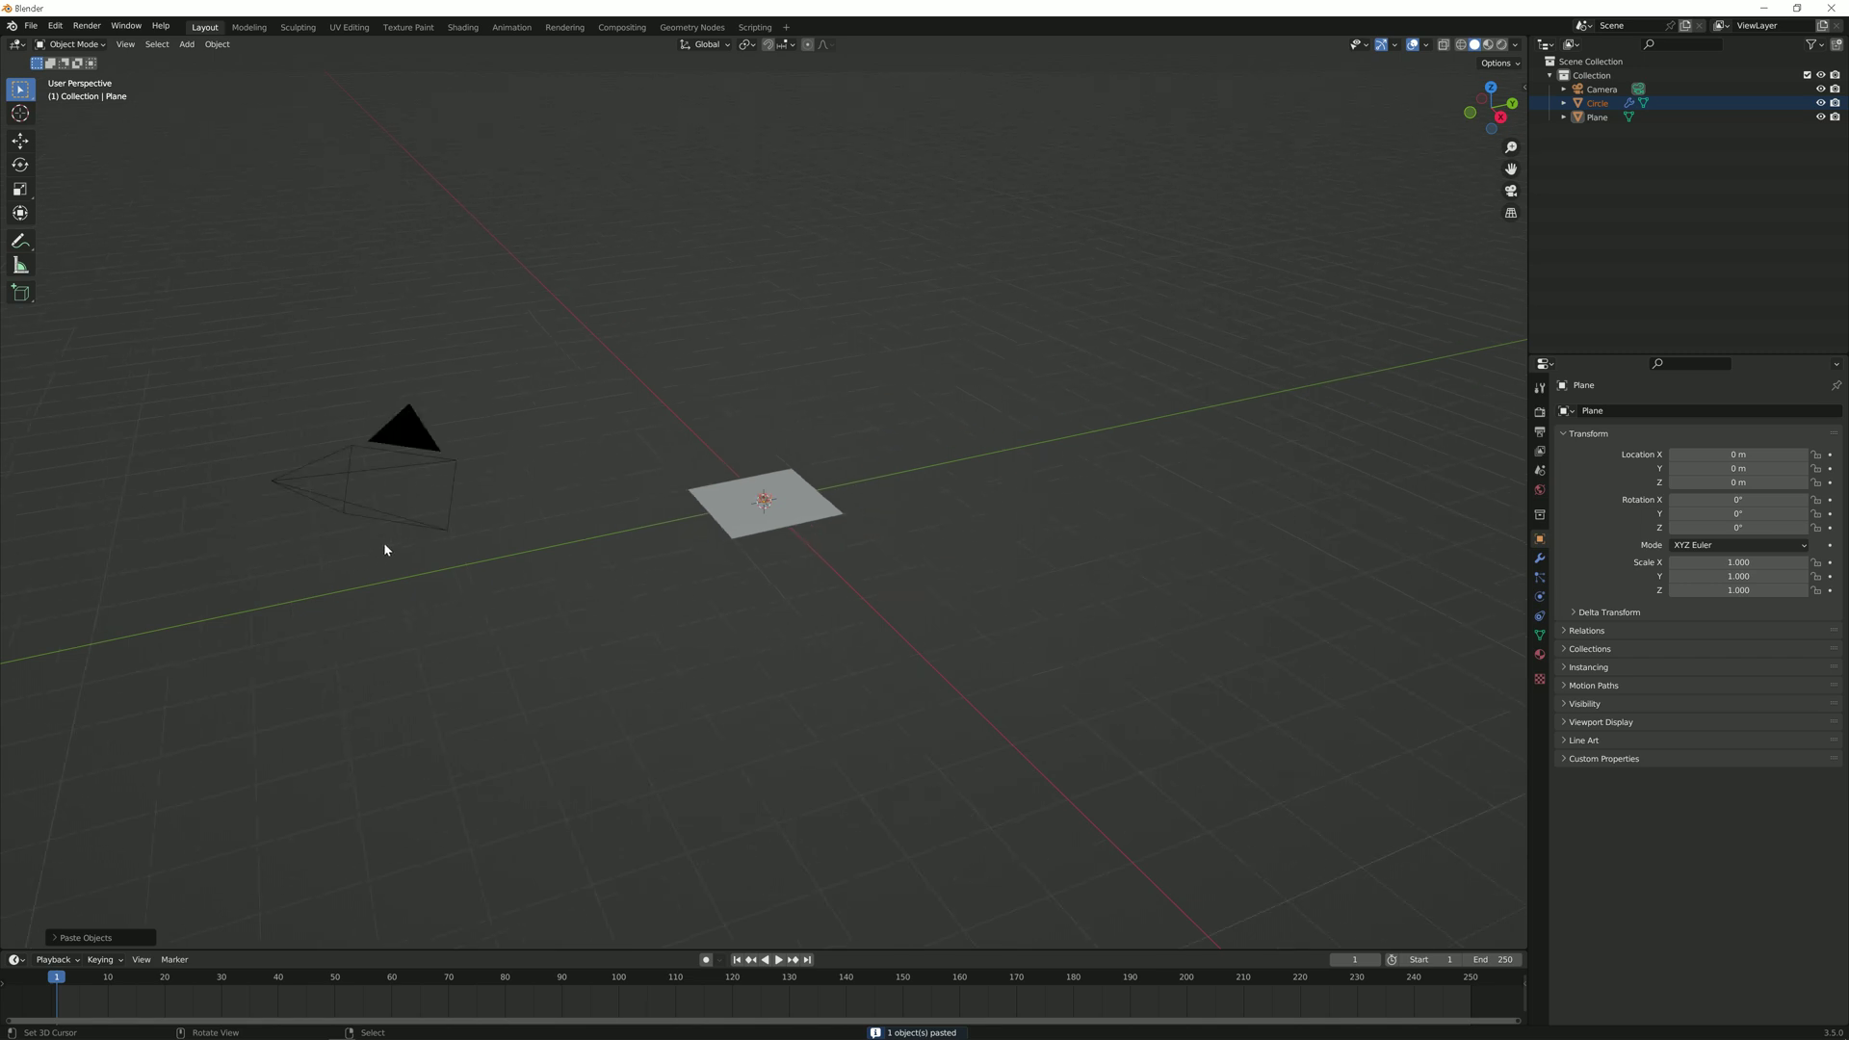
# Step: Reset the camera's location and rotation, then rotate it 90° on X
pyautogui.click(492, 479)
pyautogui.hotkey('alt', 'g')
pyautogui.hotkey('alt', 'r')
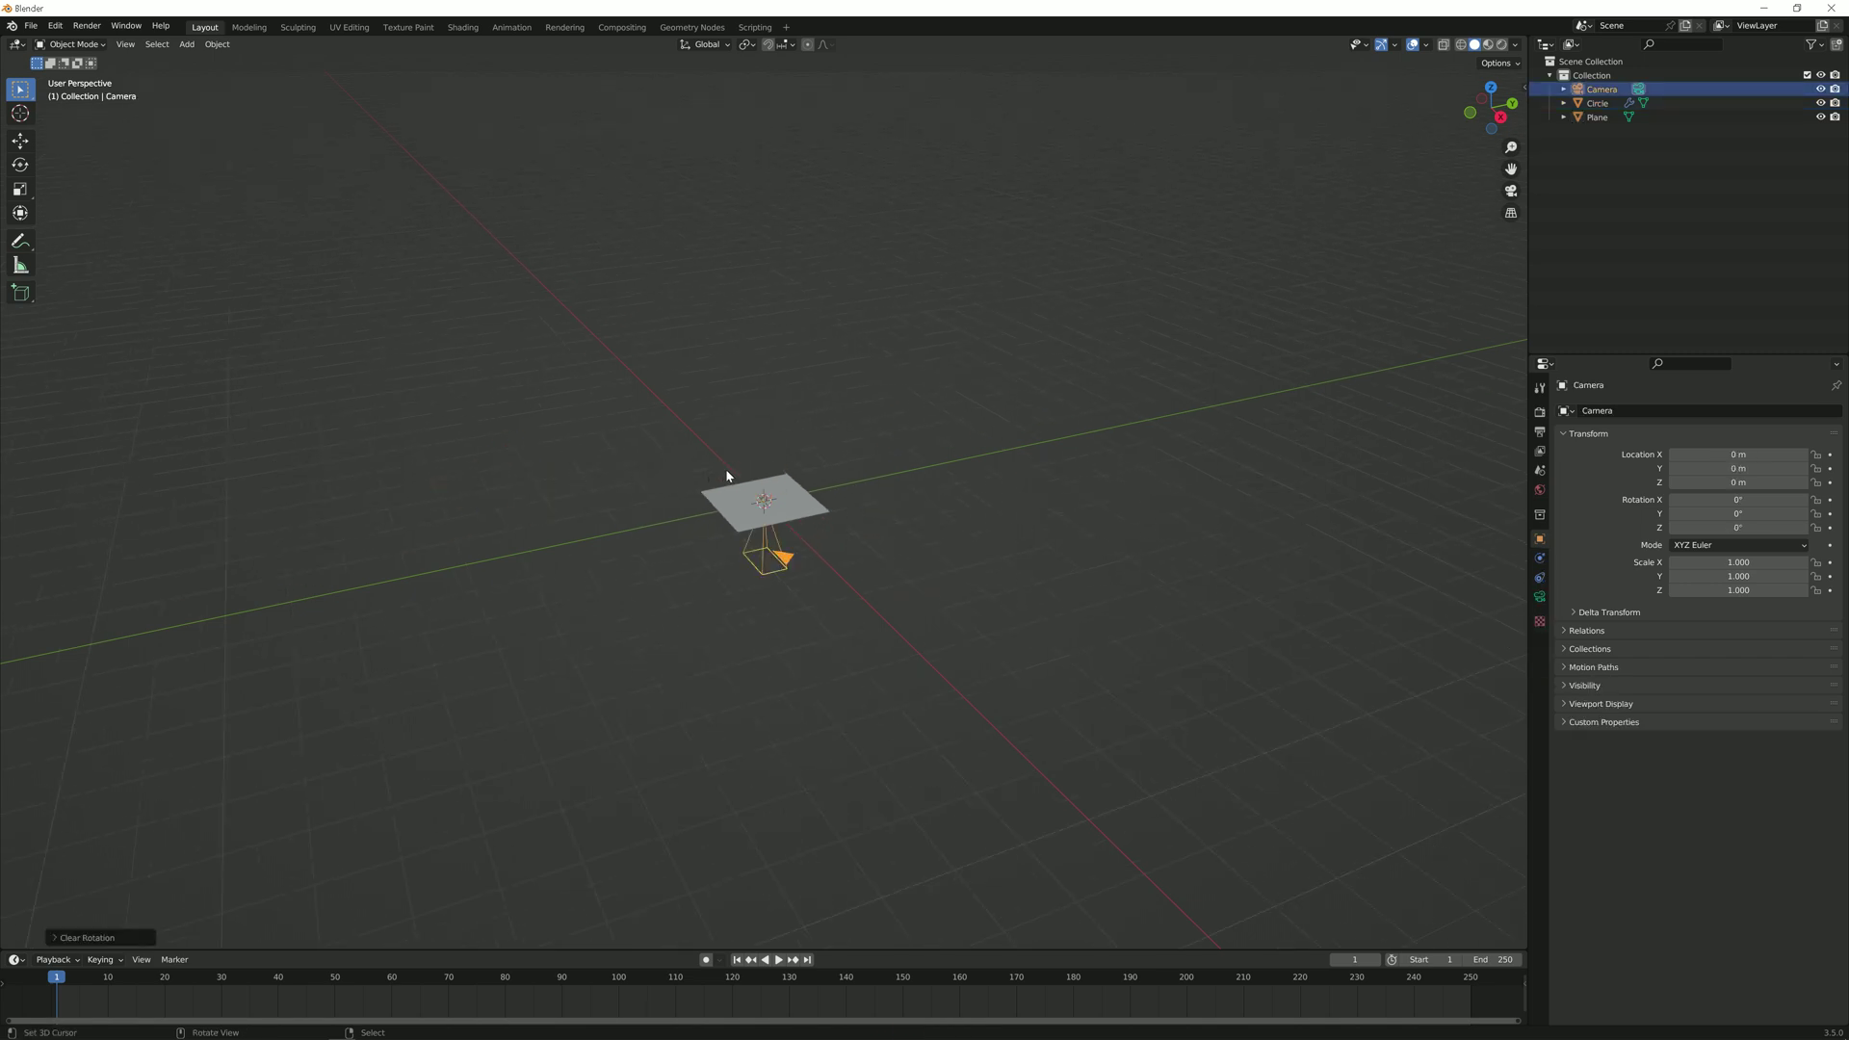
pyautogui.write('rx90')
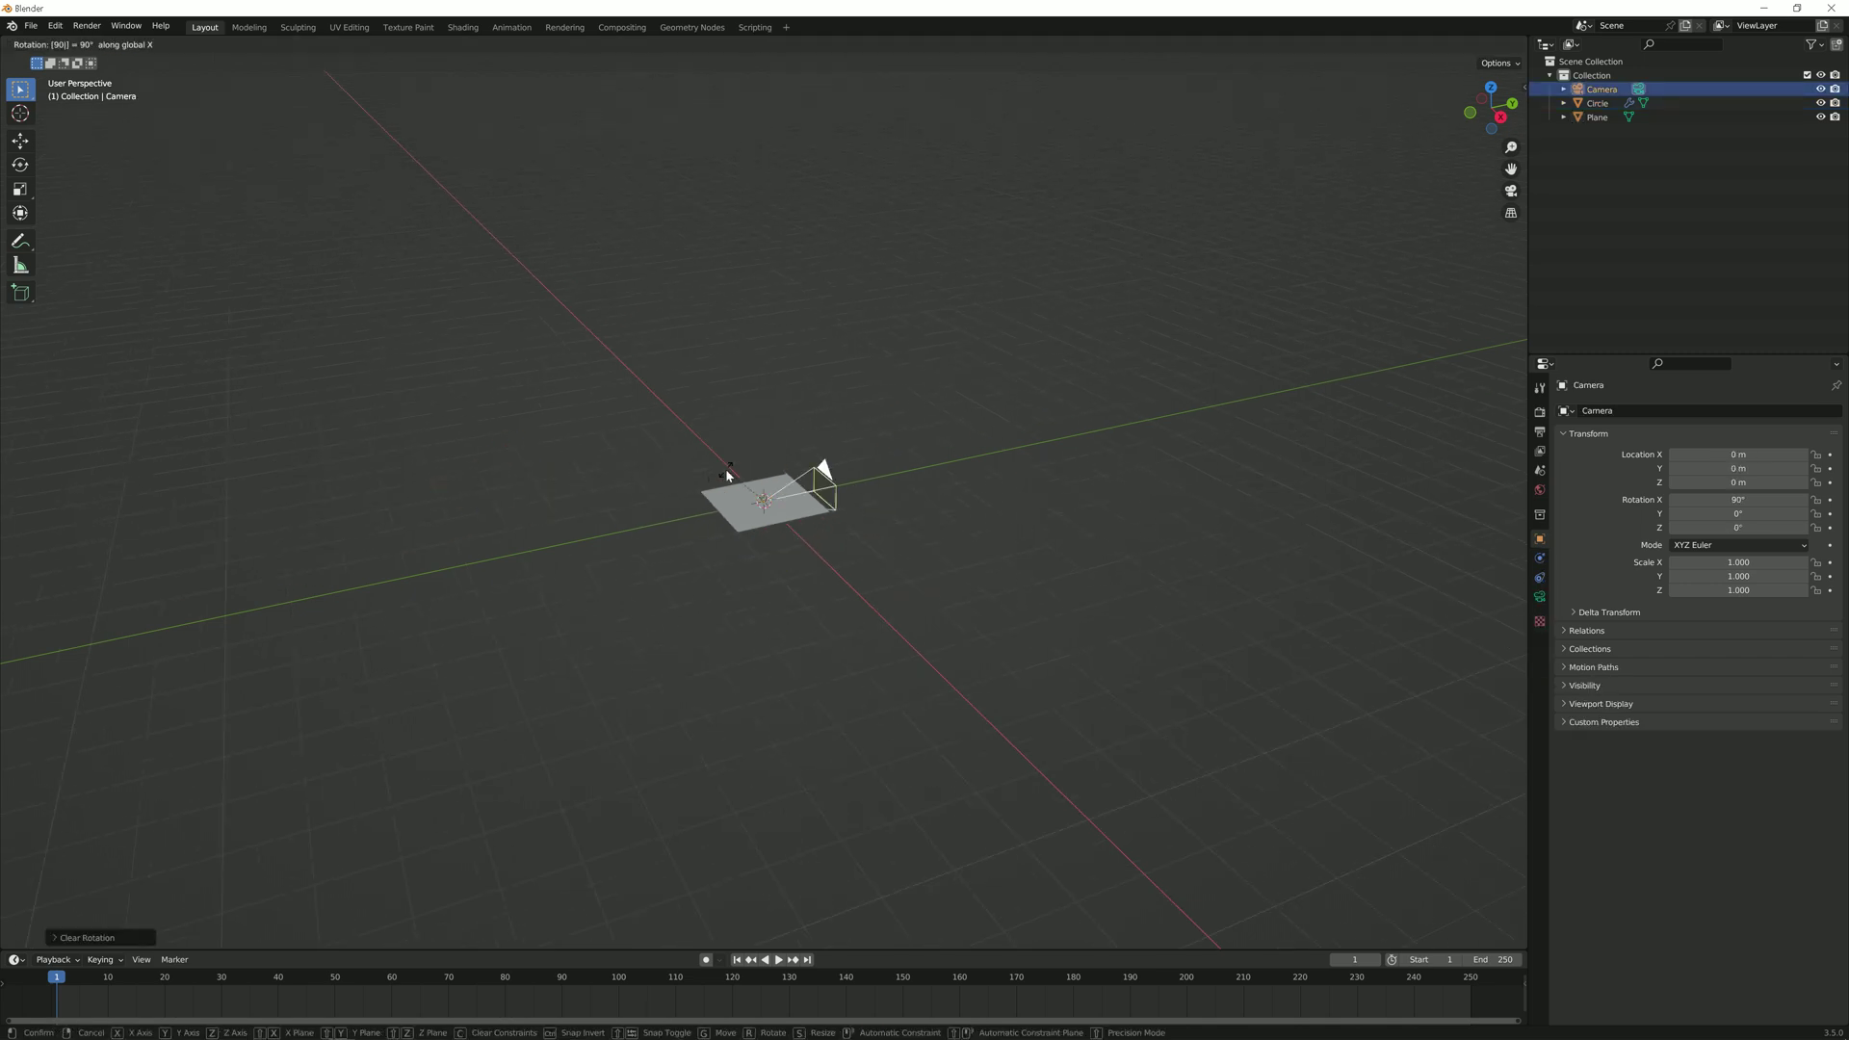
pyautogui.press('Return')
# Step: Move the camera to Z 0.075141 m and Y -0.43845 m, then look through it
pyautogui.scroll(10, 727, 475)
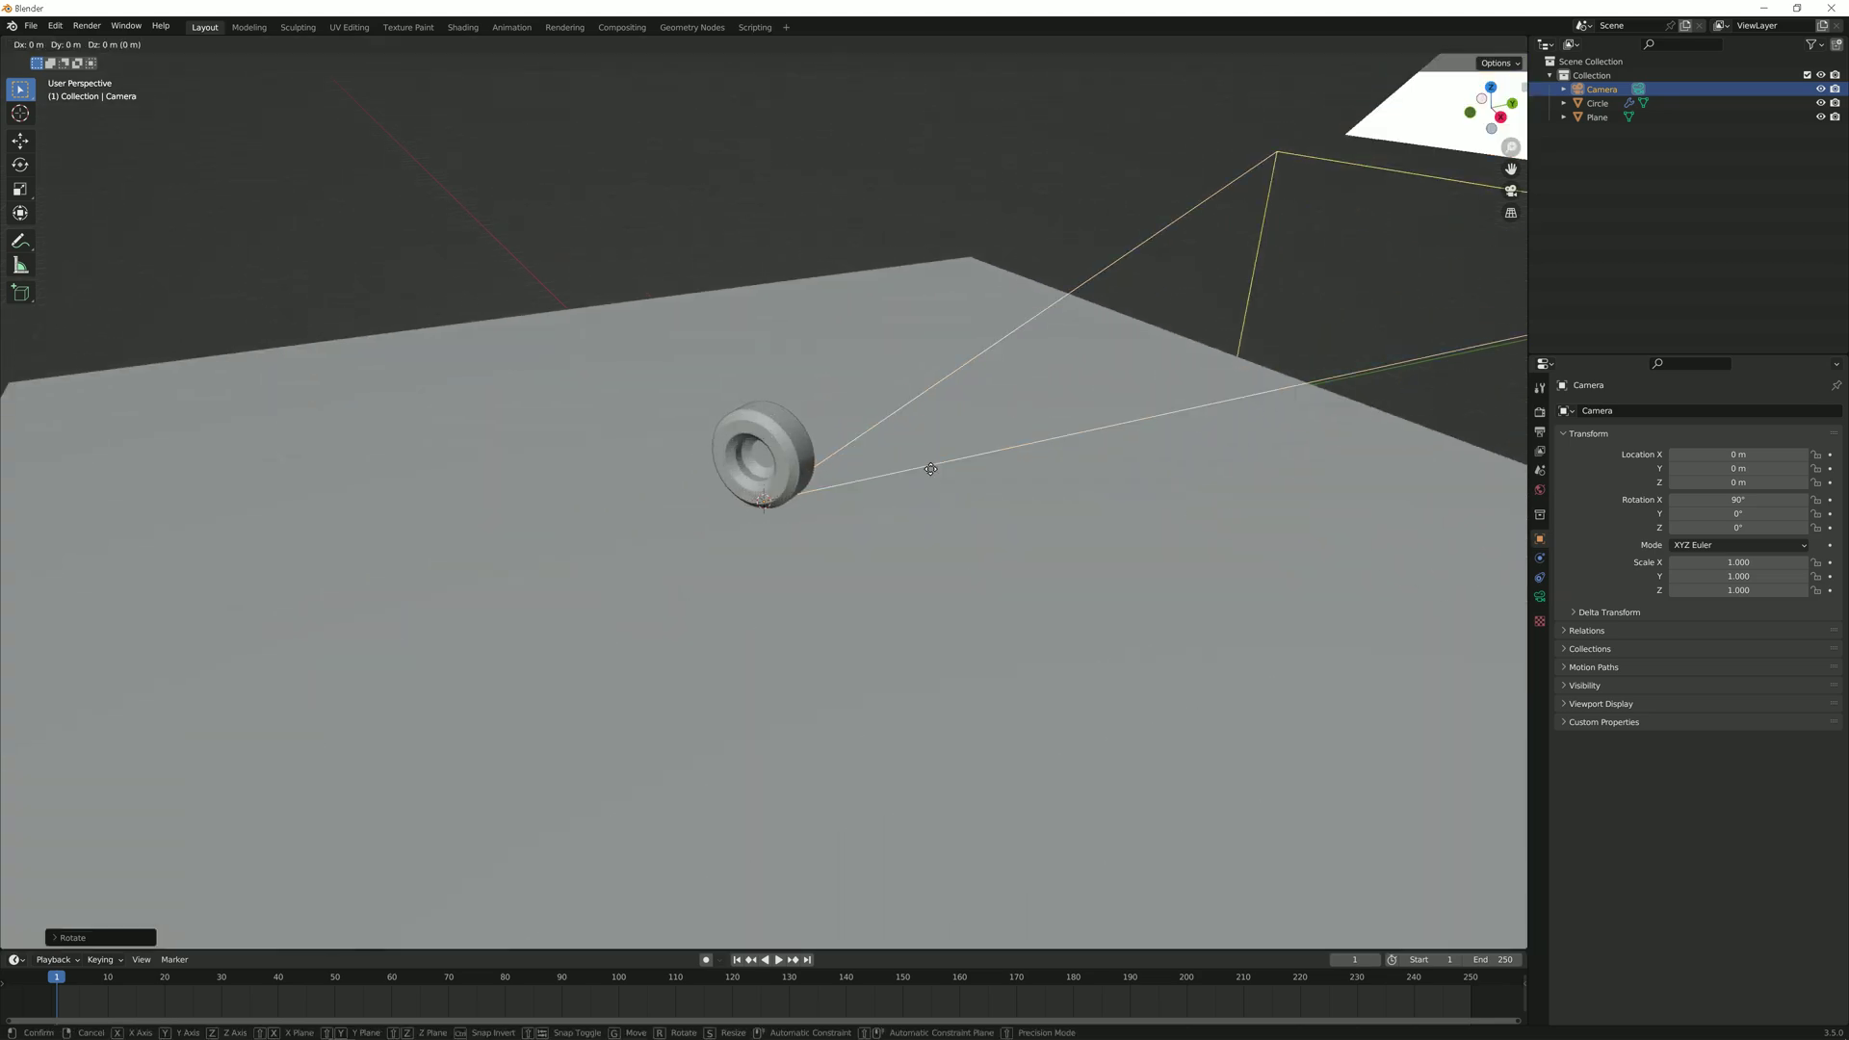
pyautogui.press('g')
pyautogui.press('z')
pyautogui.click(966, 764)
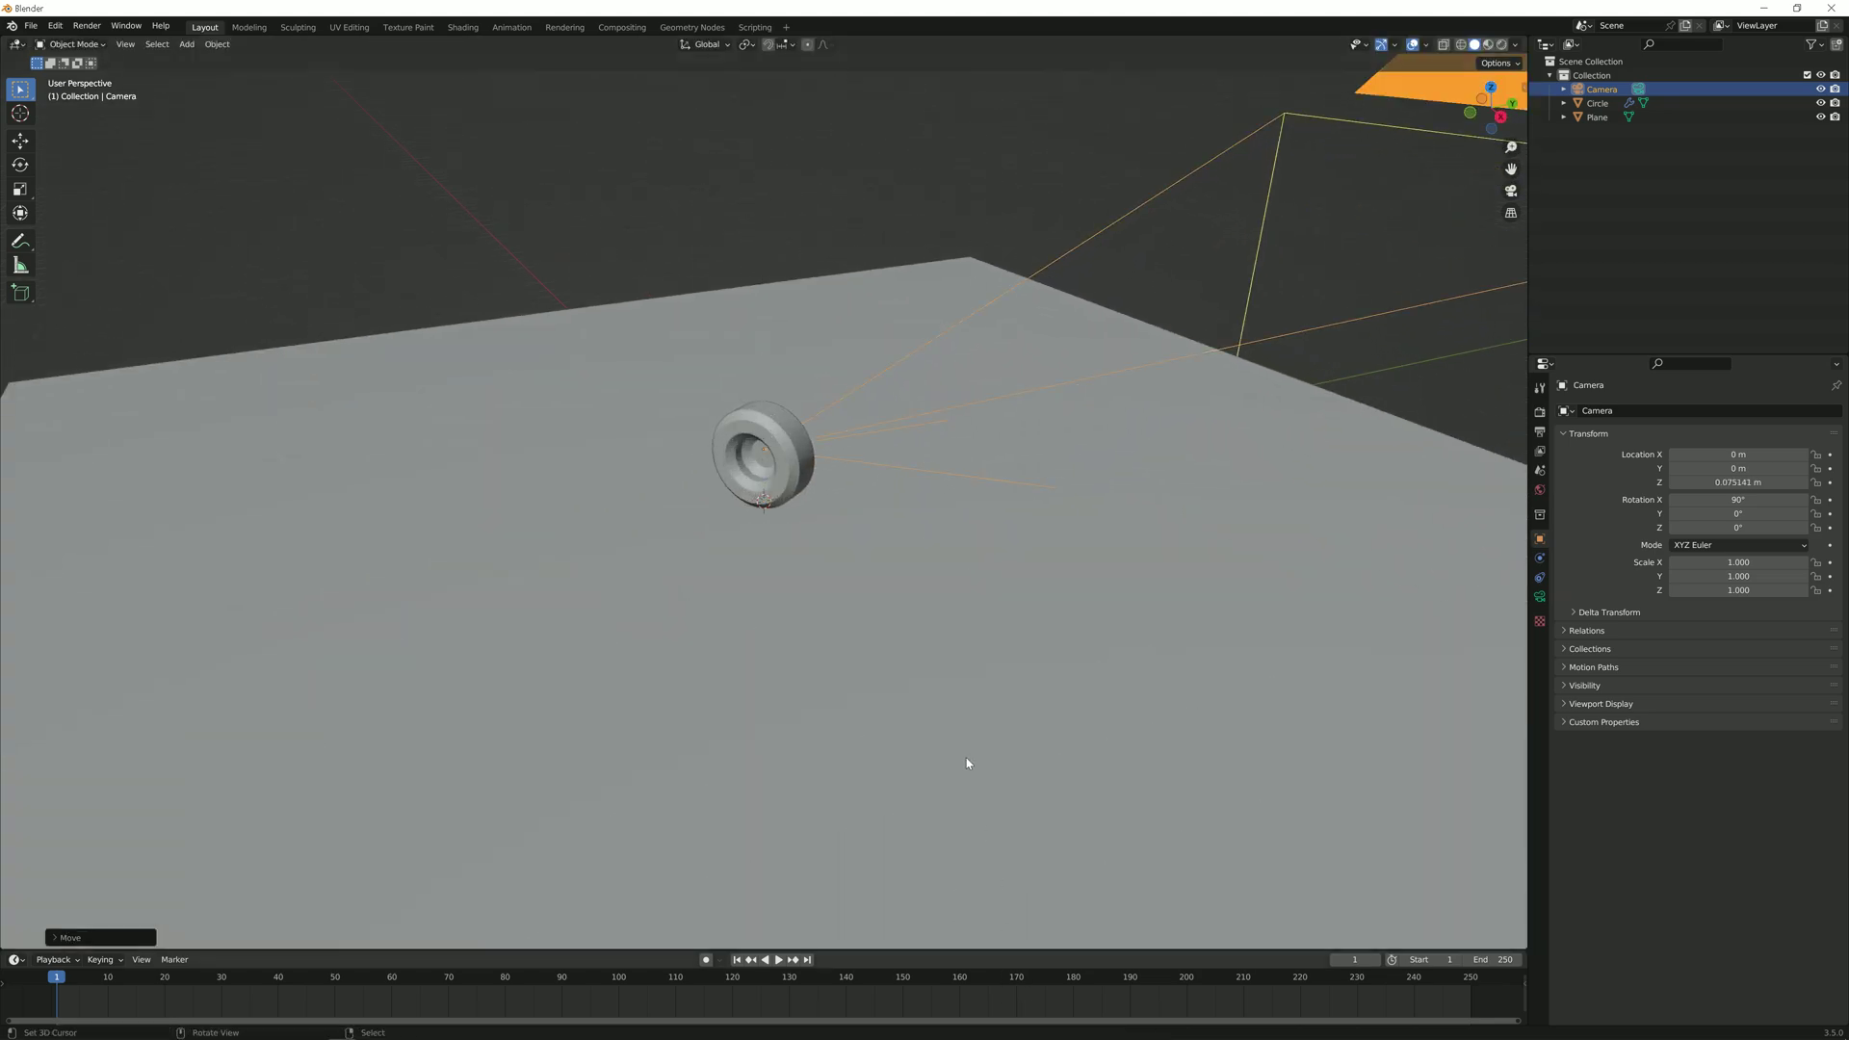
pyautogui.press('g')
pyautogui.press('y')
pyautogui.click(611, 792)
pyautogui.press('KP_0')
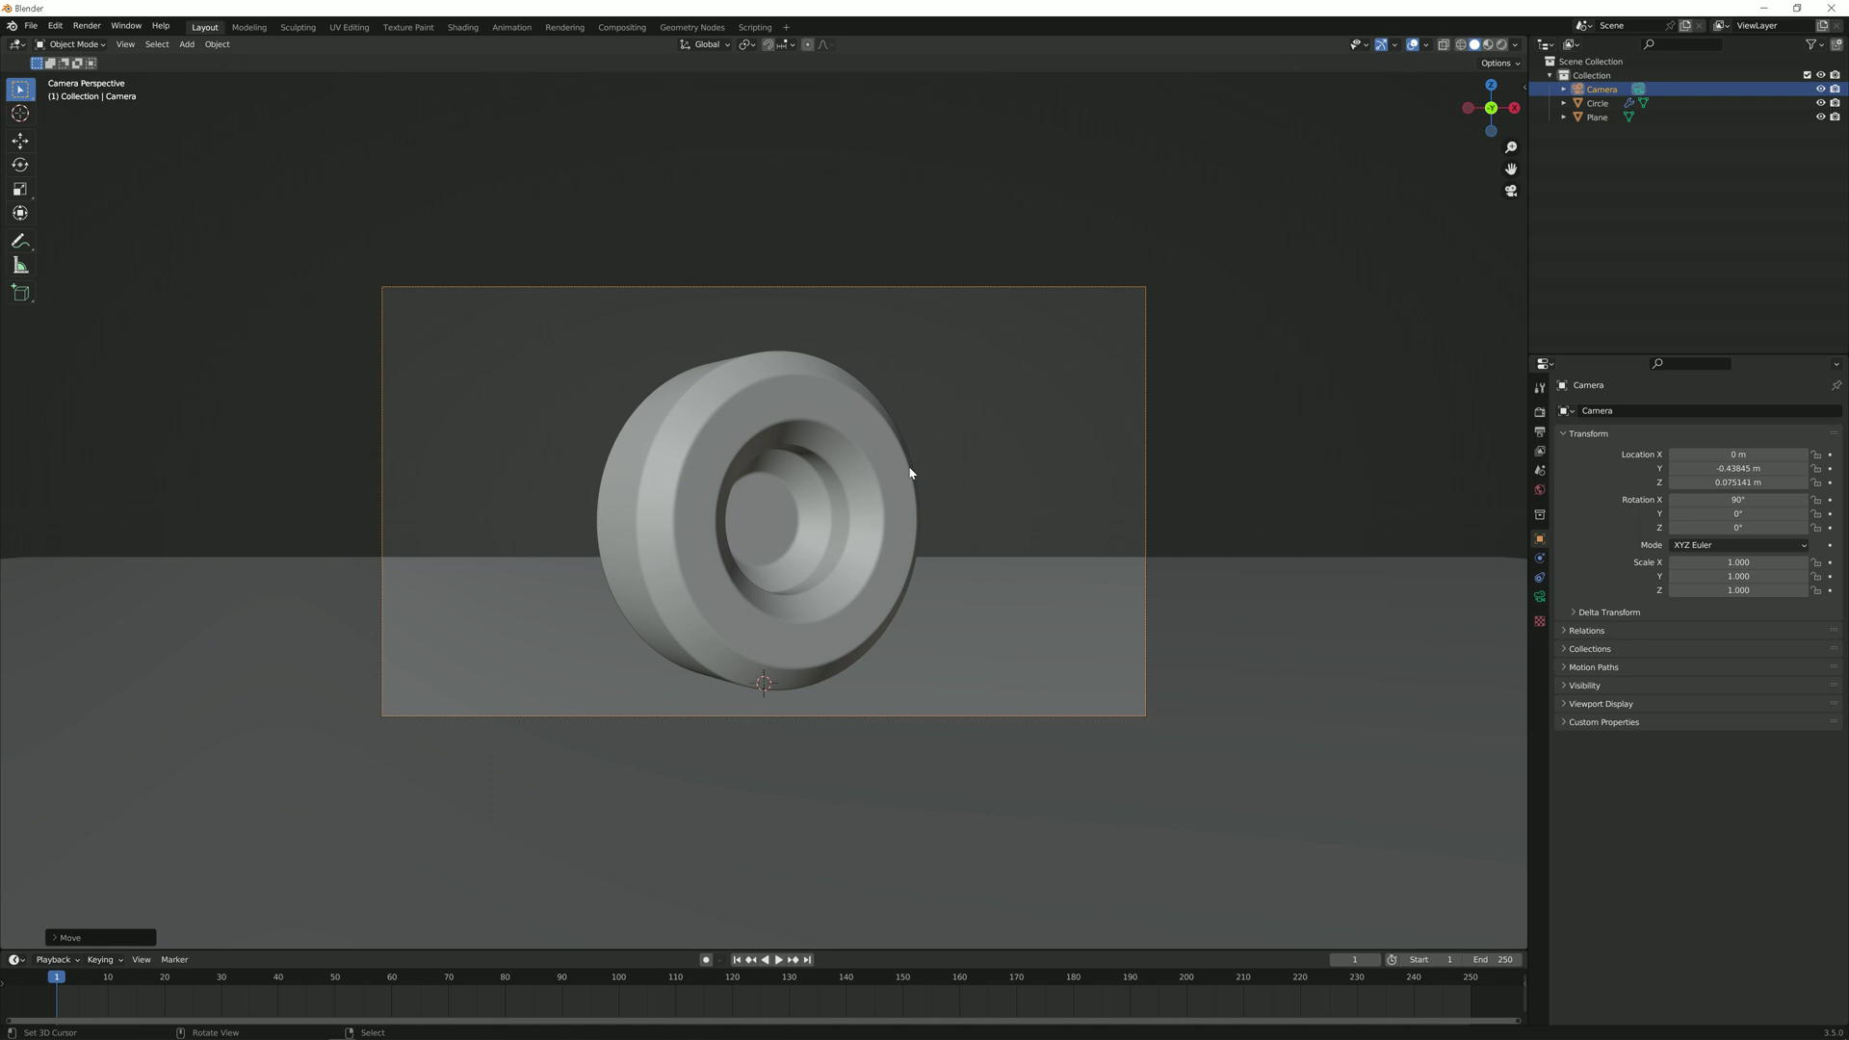
# Step: Switch to Material Preview shading, inspect the gold ring up close, then return to camera view
pyautogui.click(1493, 46)
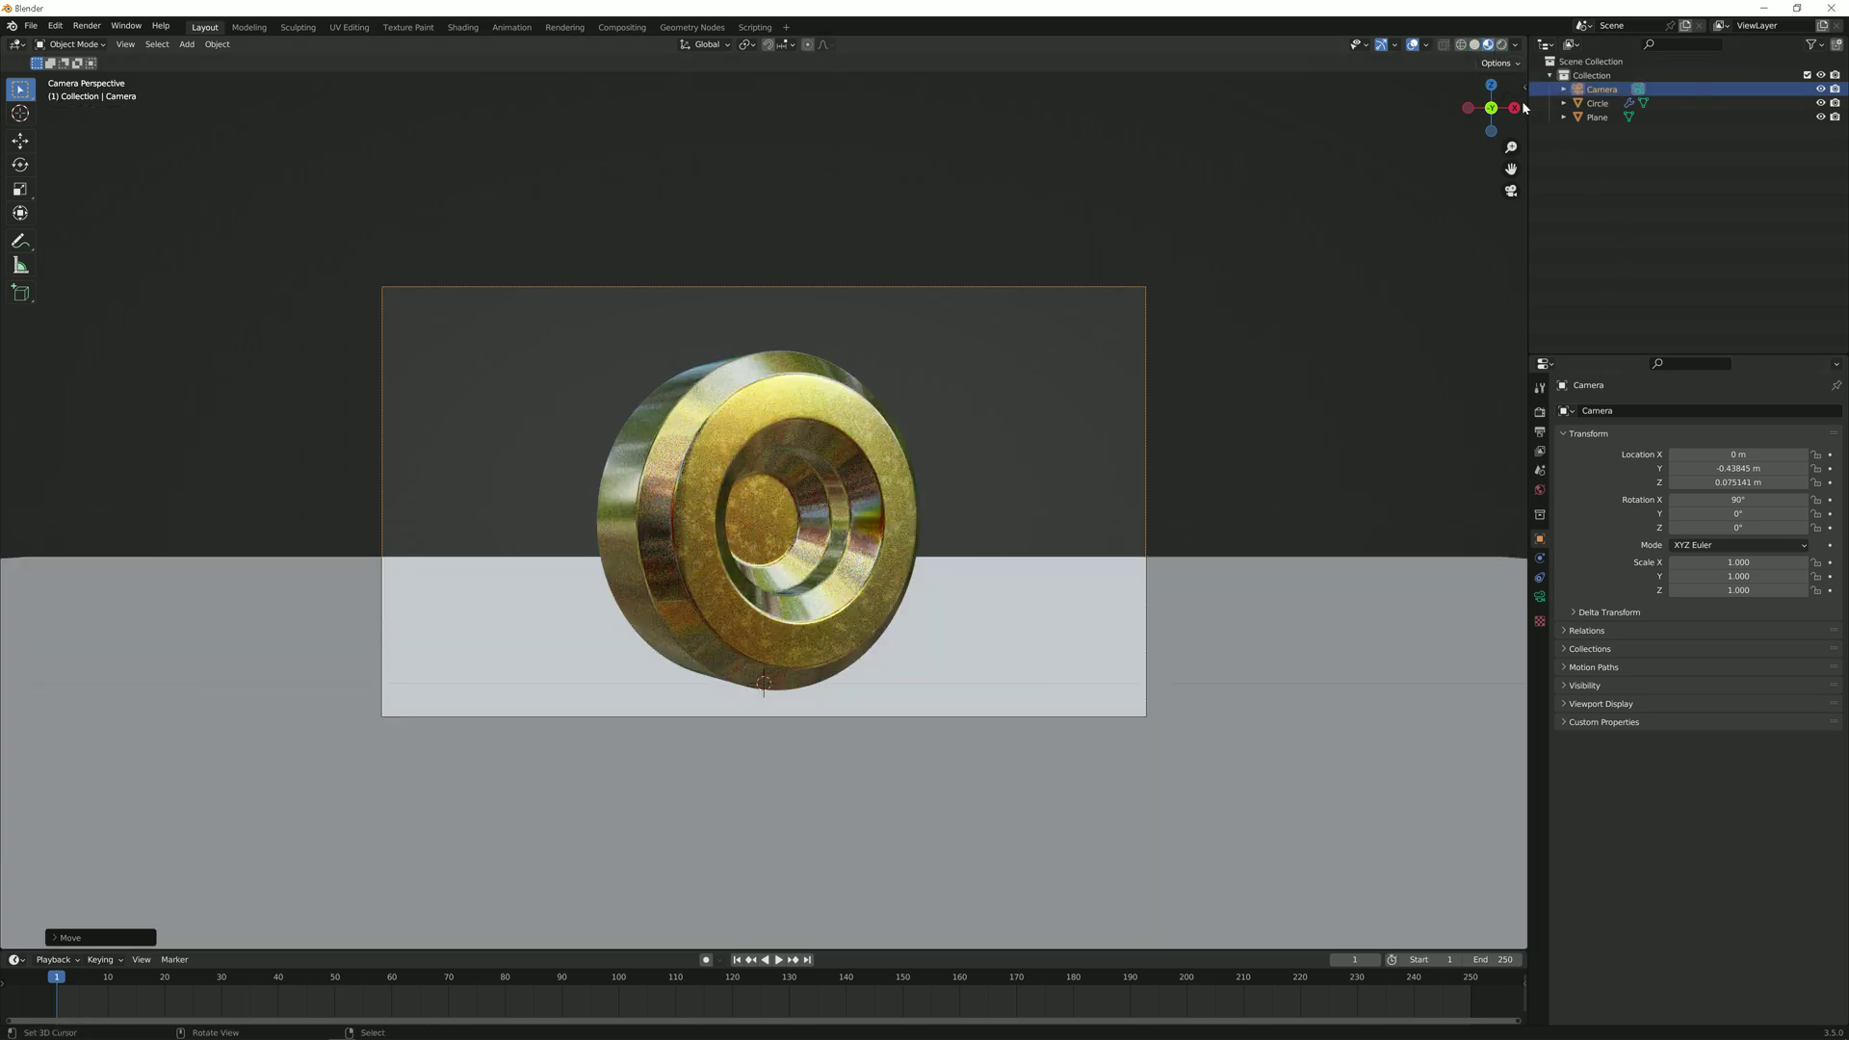
pyautogui.scroll(2, 893, 502)
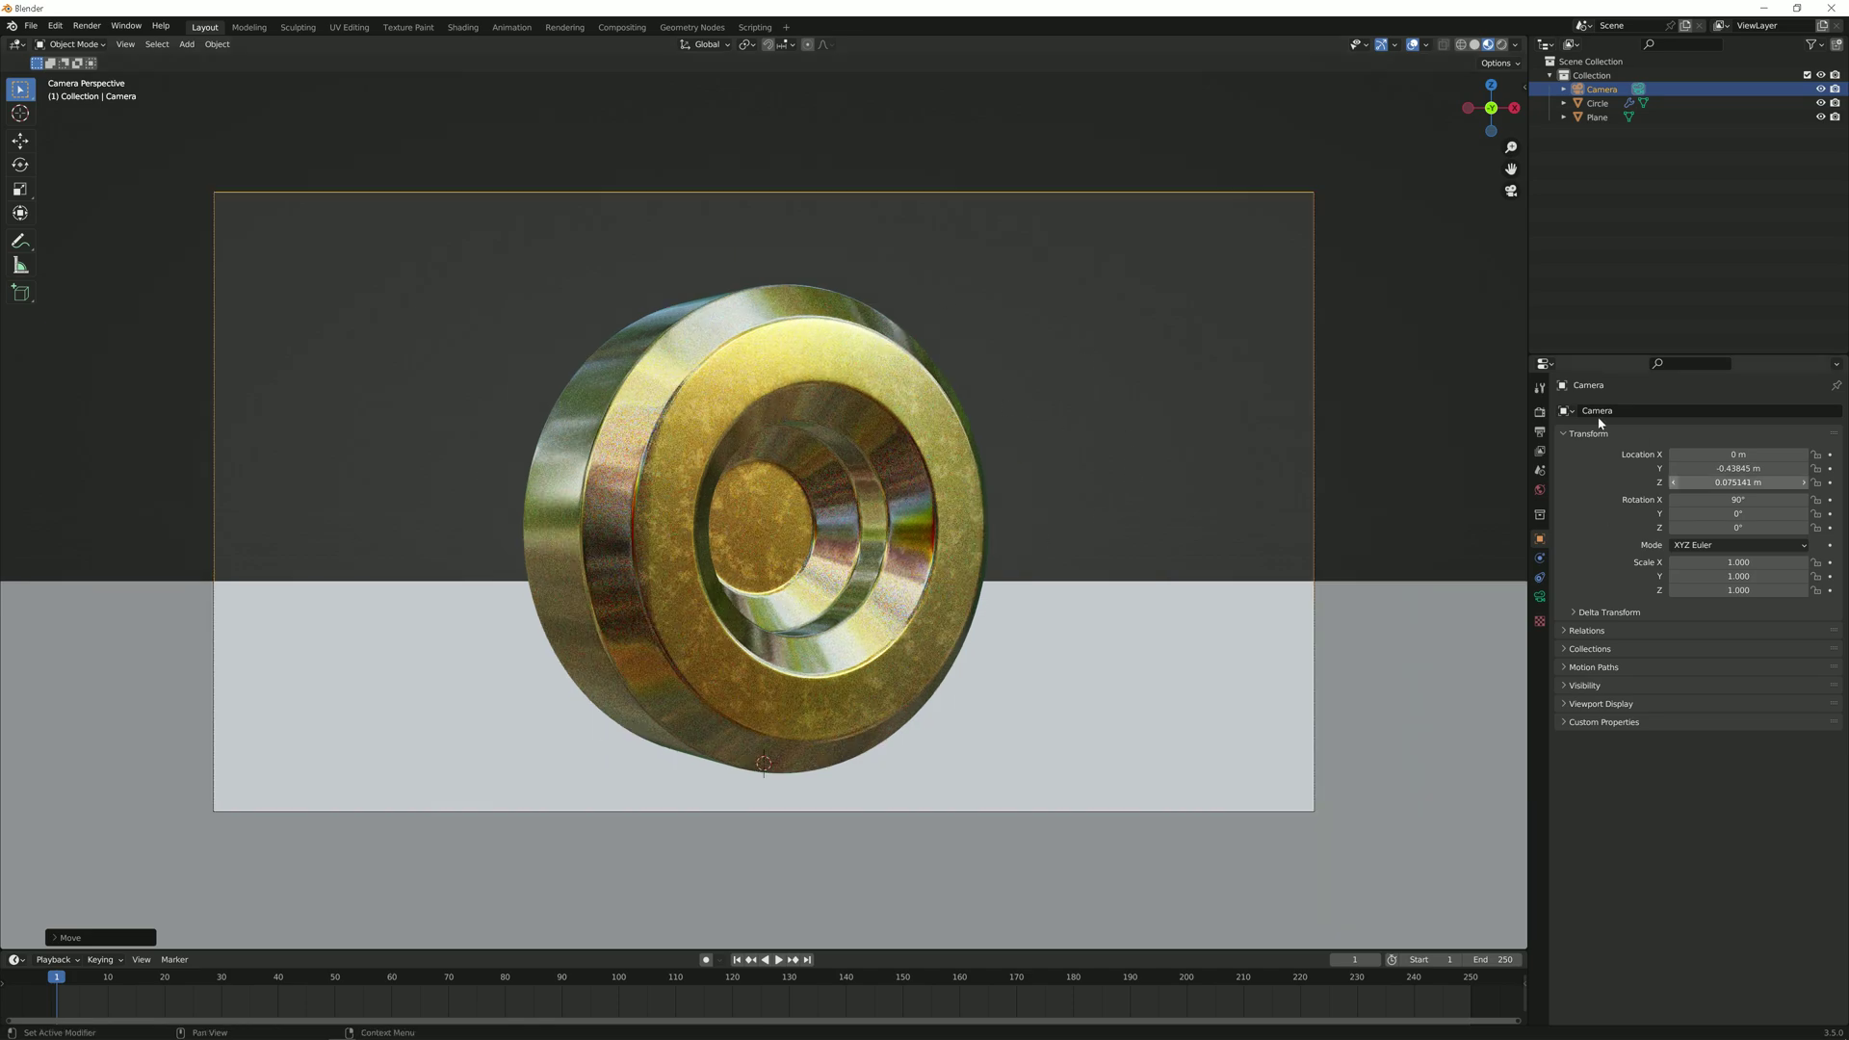
pyautogui.scroll(1, 863, 533)
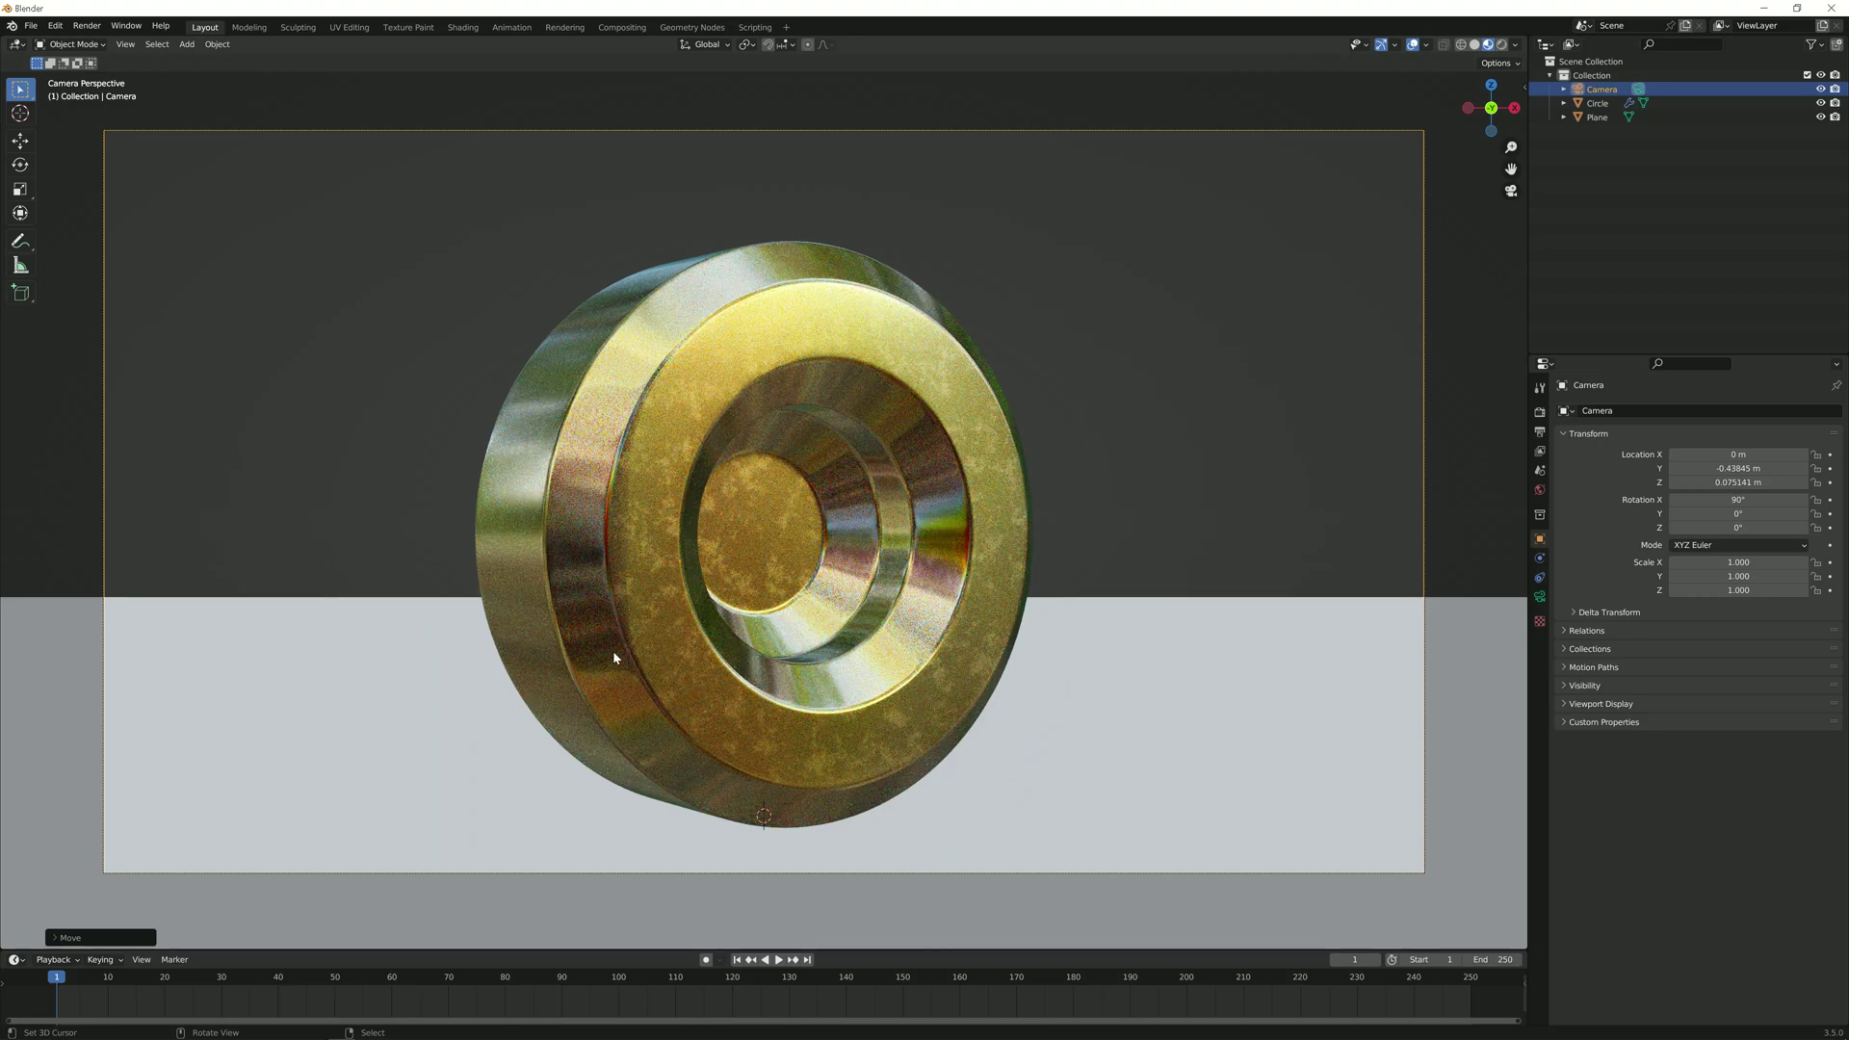
pyautogui.moveTo(1033, 610); pyautogui.dragTo(952, 610, button='middle')
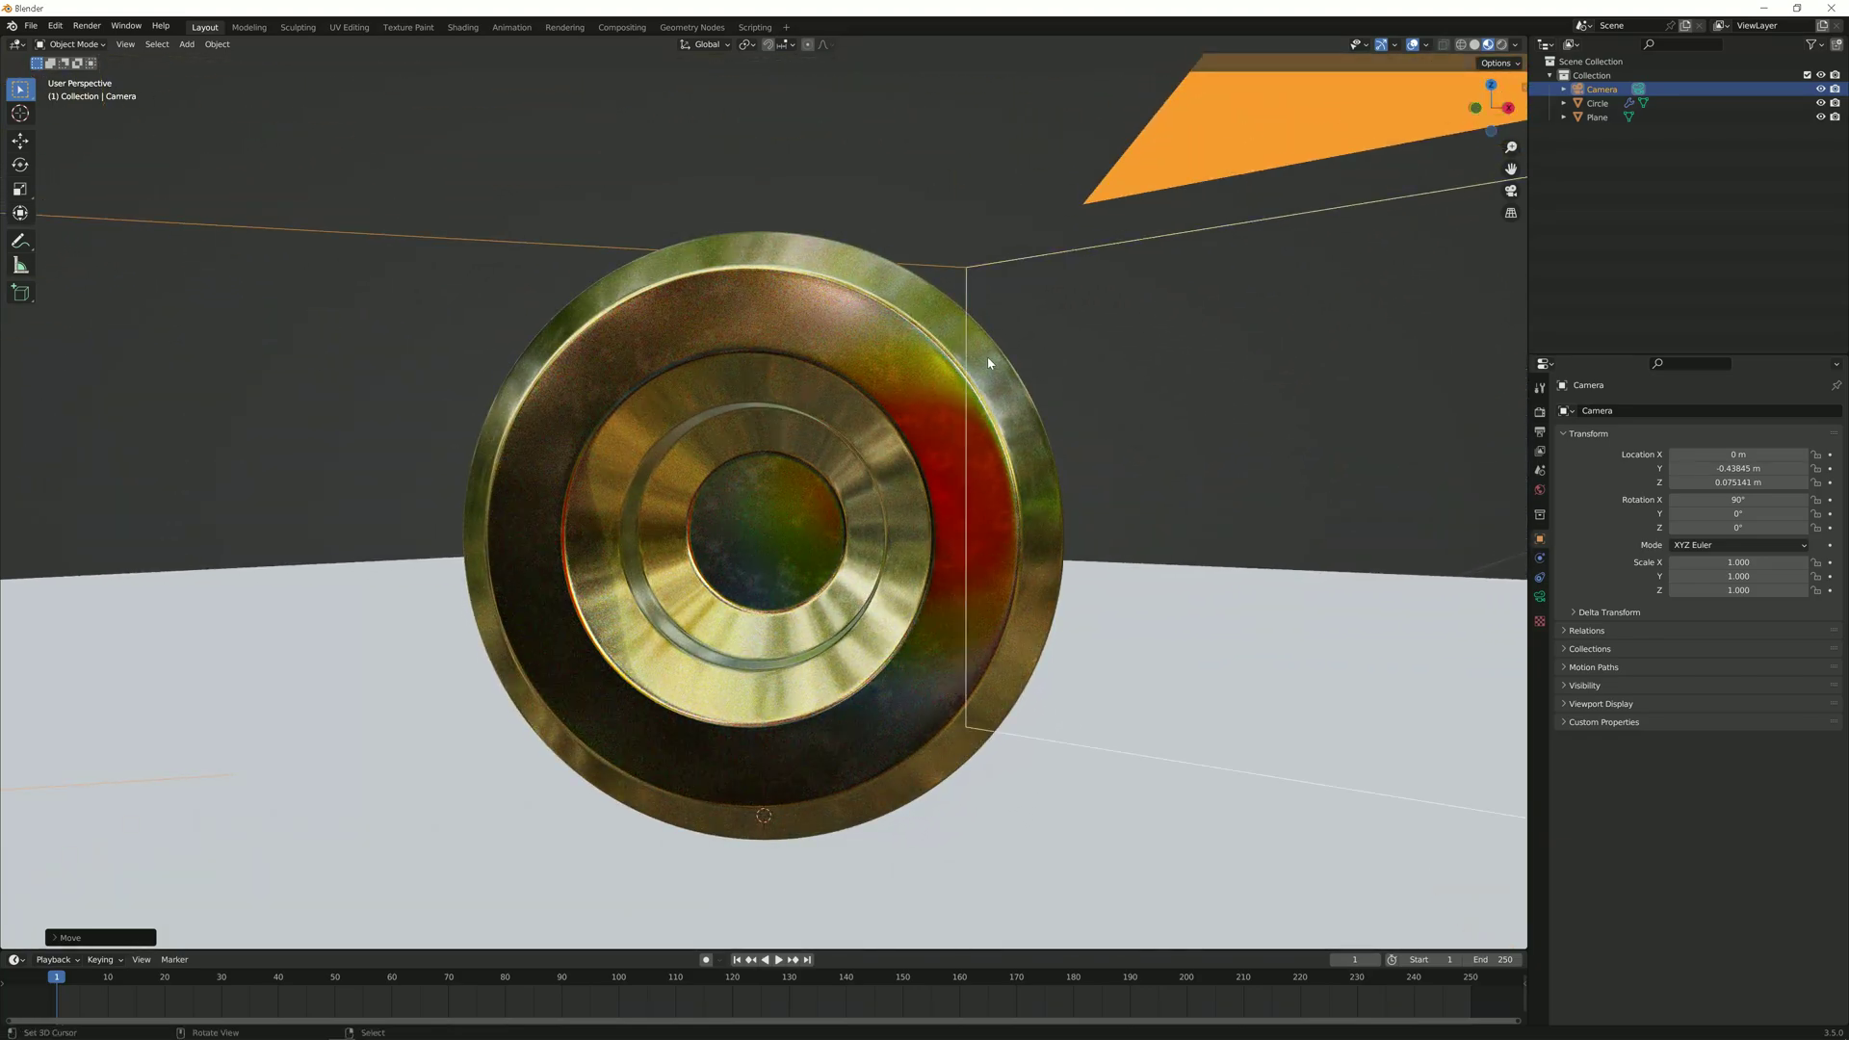
pyautogui.press('KP_0')
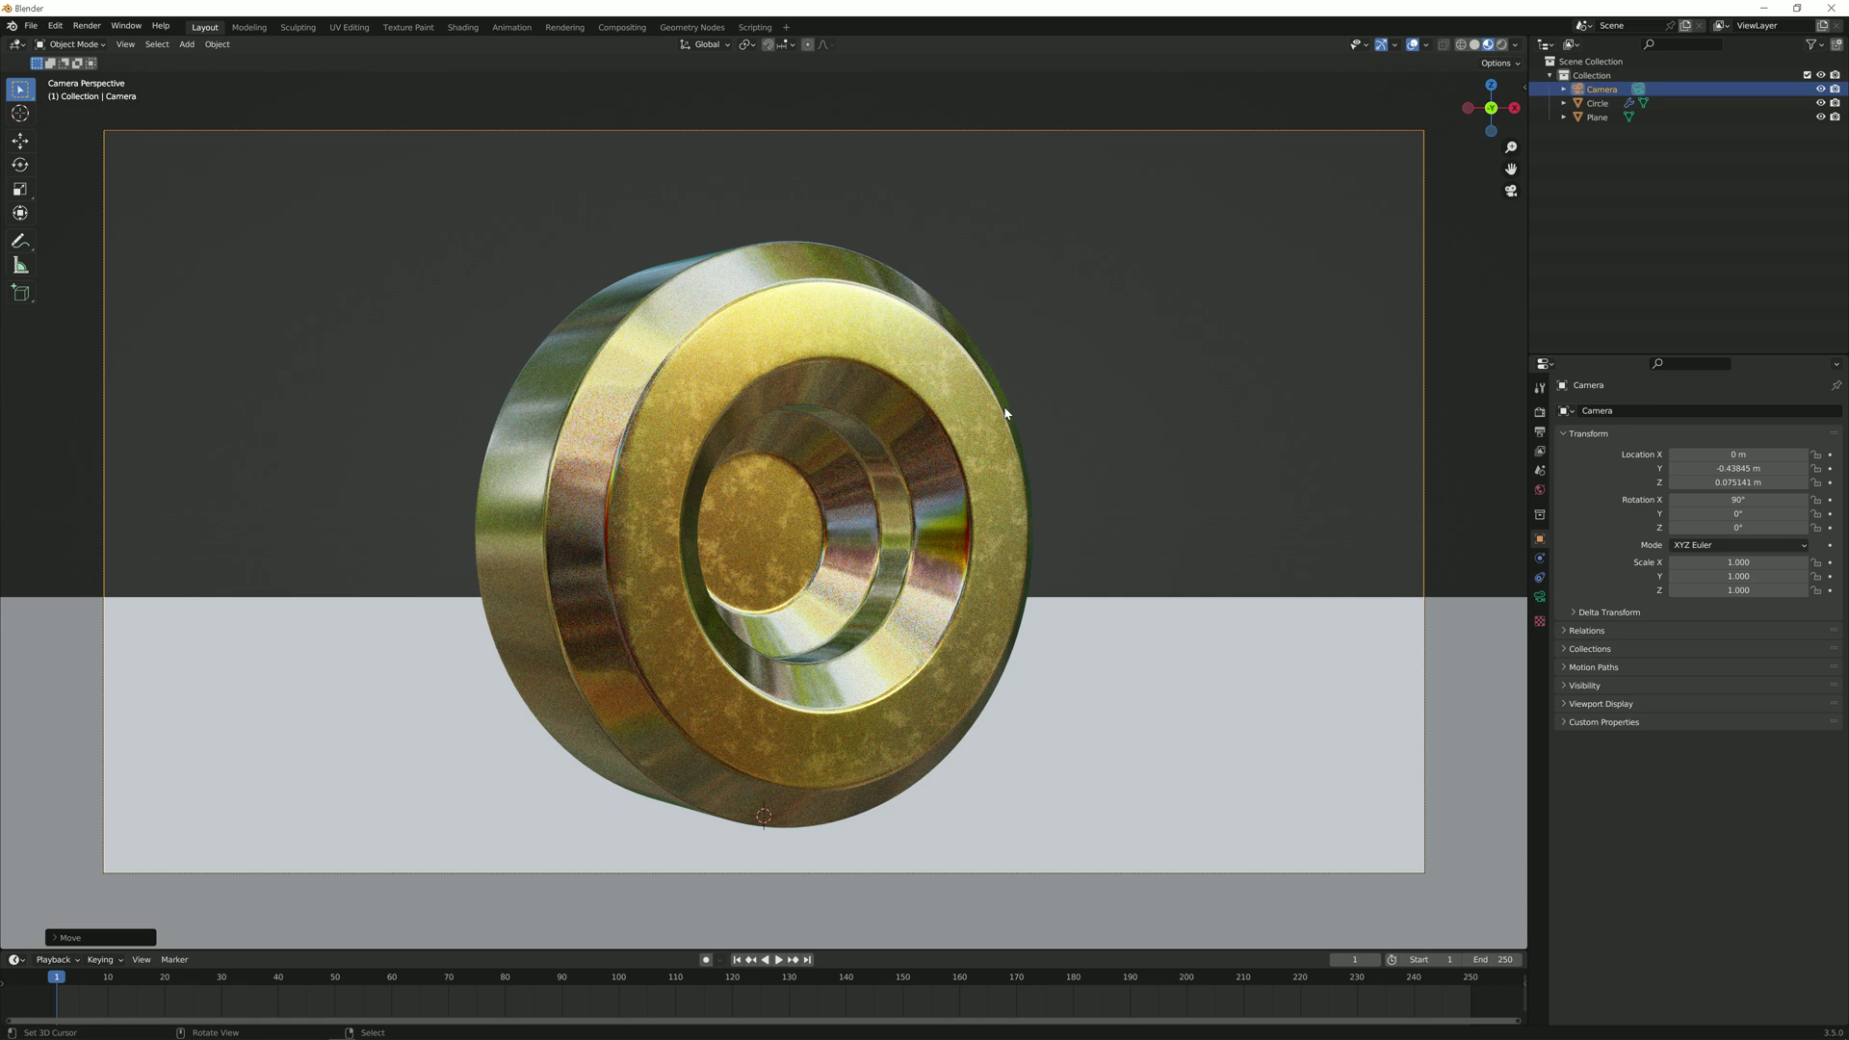
# Step: Enable Depth of Field in the camera's data properties
pyautogui.click(1540, 597)
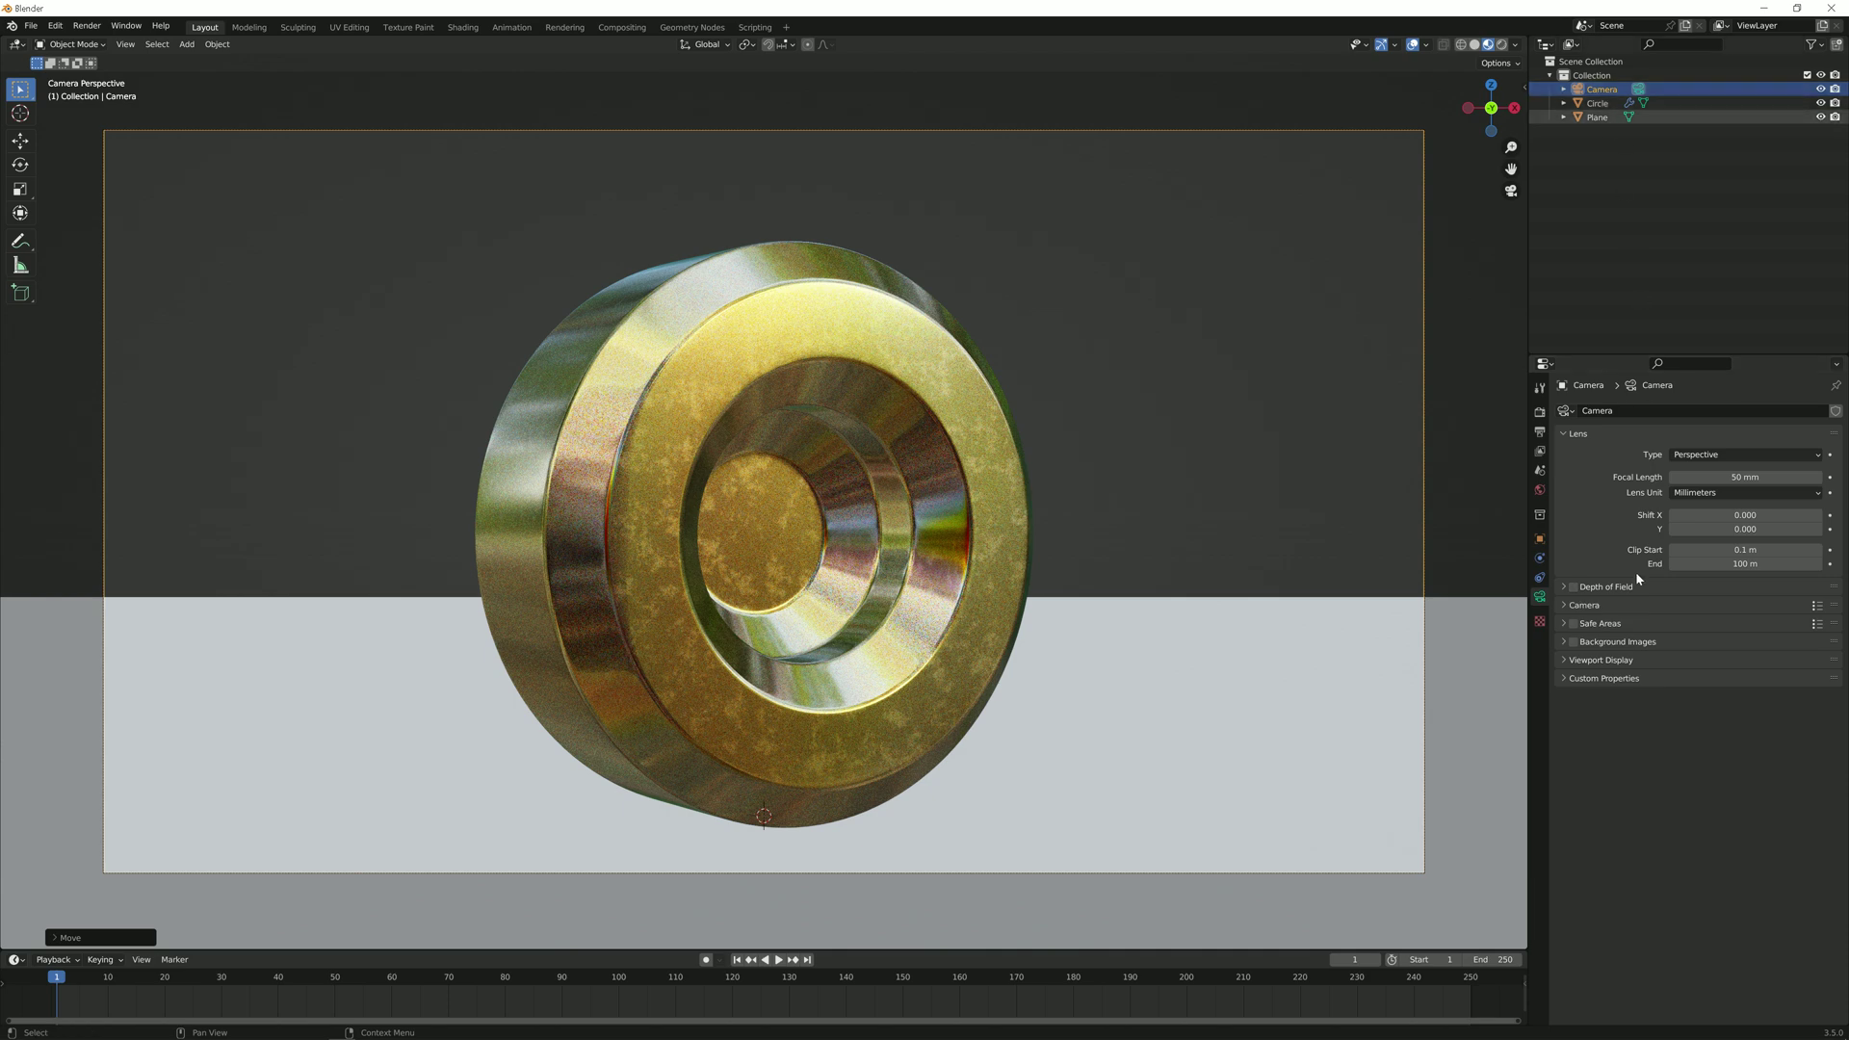
pyautogui.click(1574, 588)
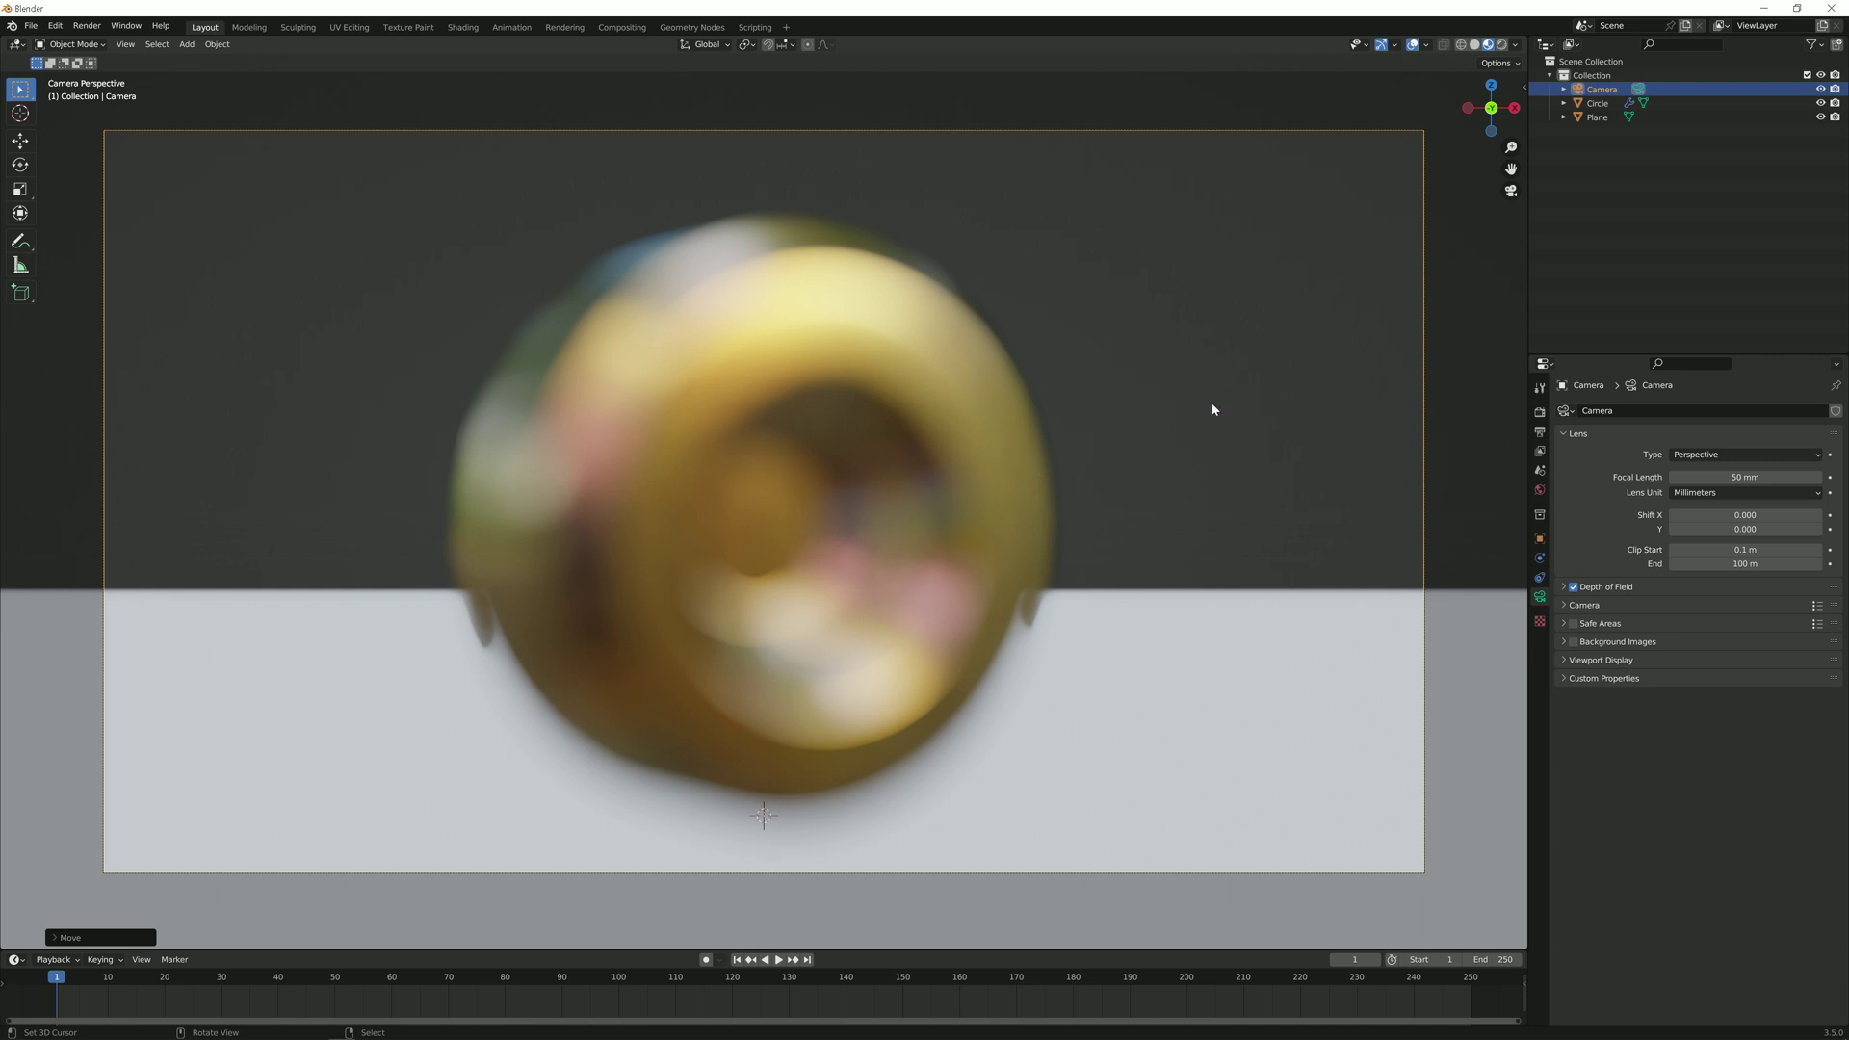
pyautogui.hotkey('shift', 'a')
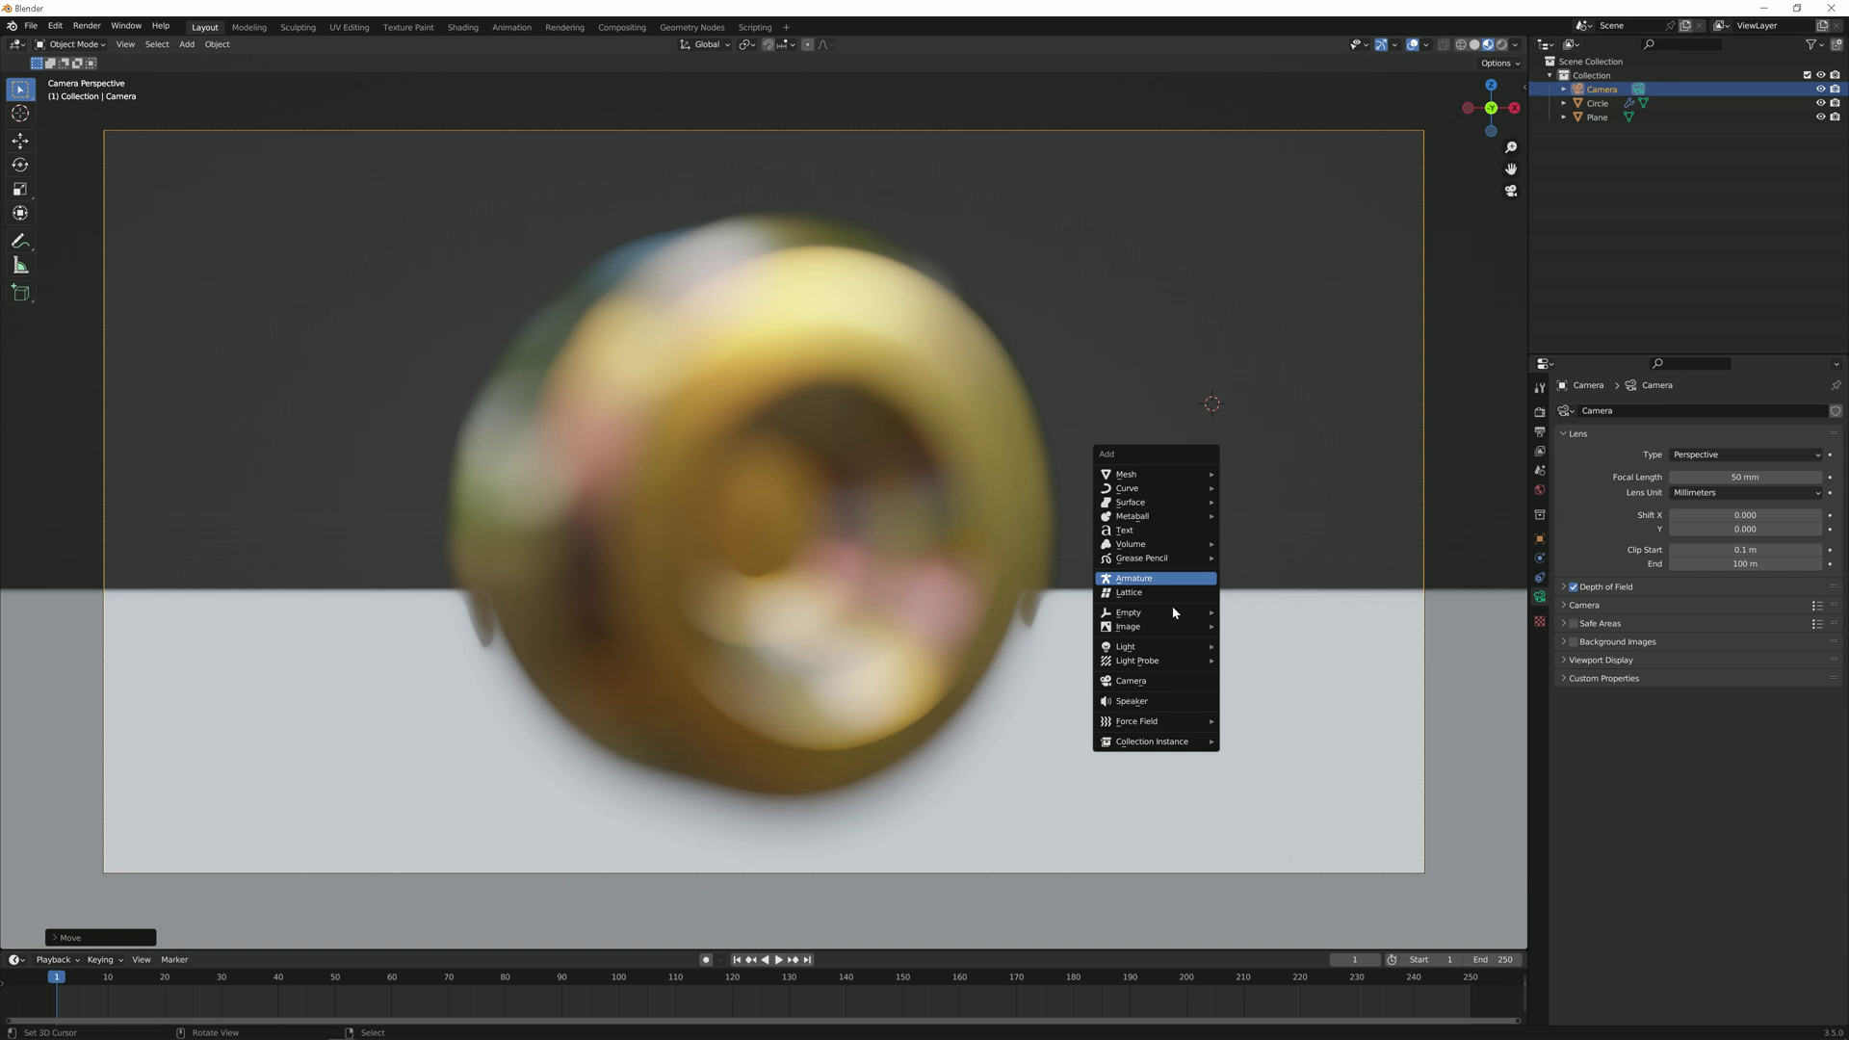
# Step: Add a plain axes Empty and make it the camera's depth-of-field focus object
pyautogui.moveTo(1177, 617)
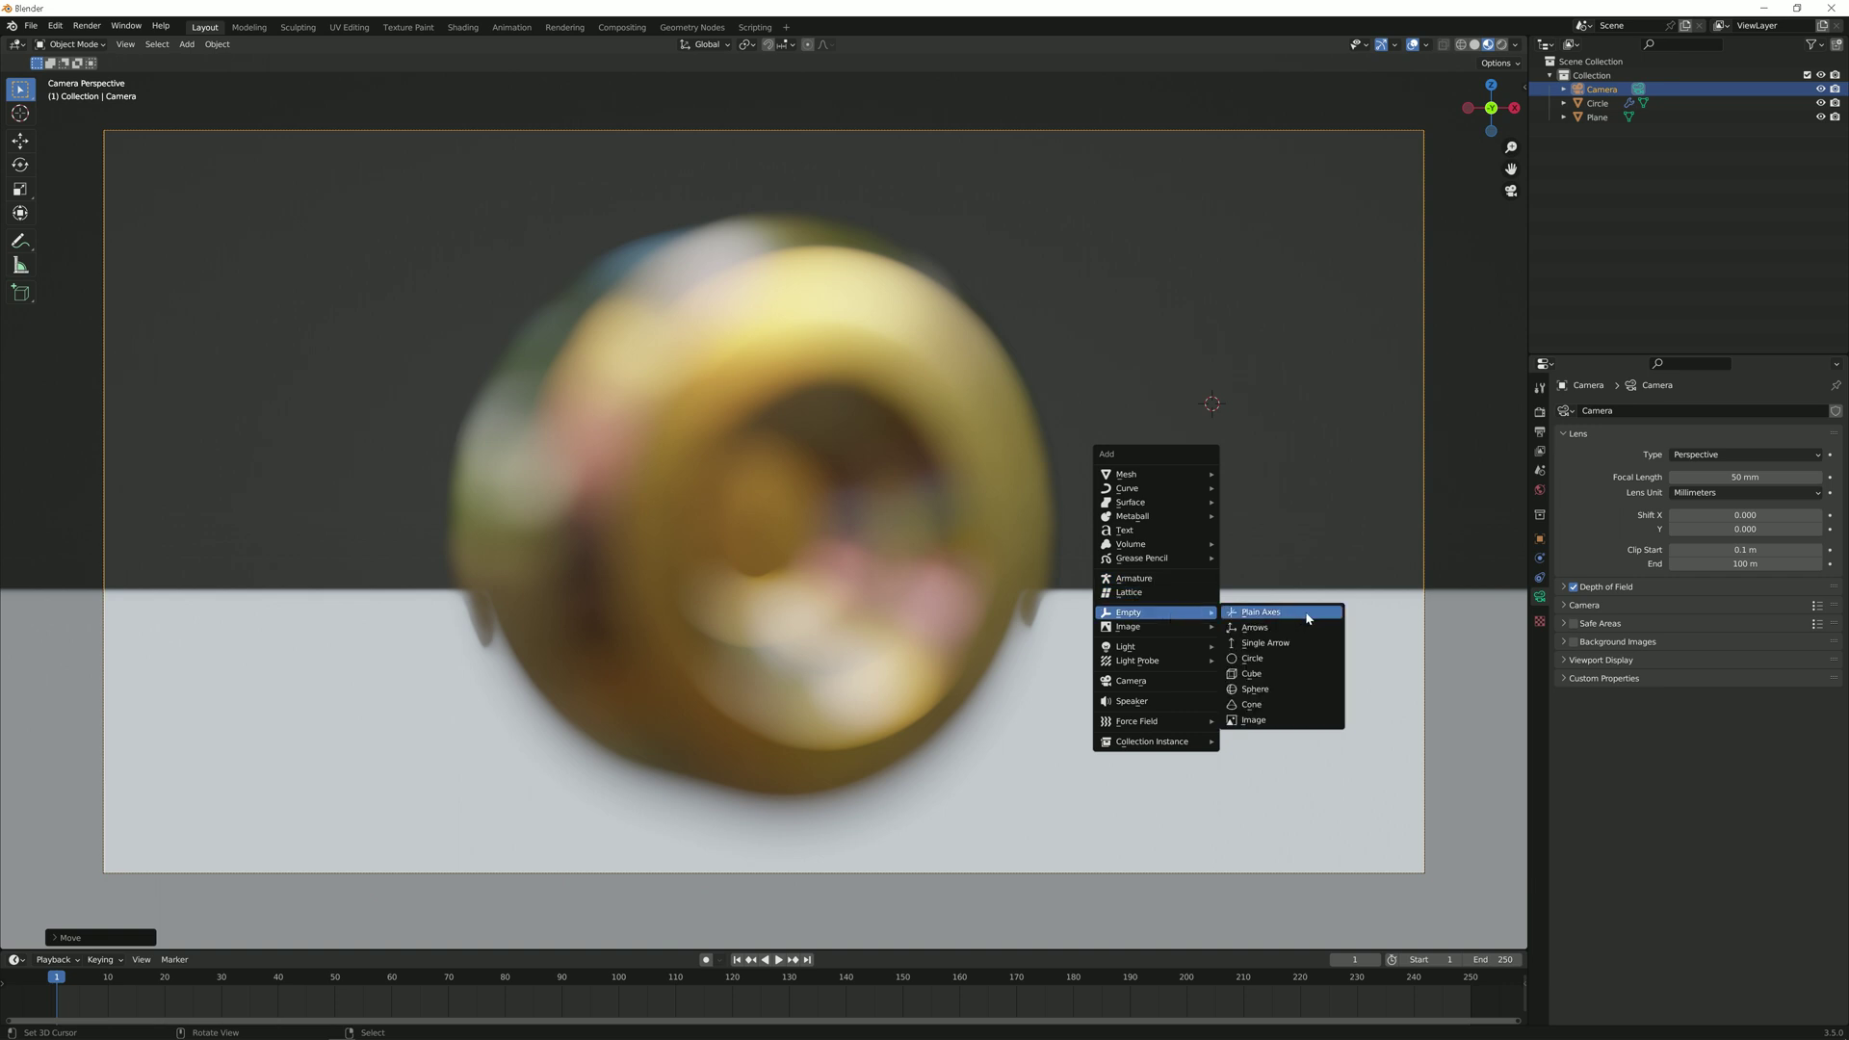
pyautogui.click(1307, 618)
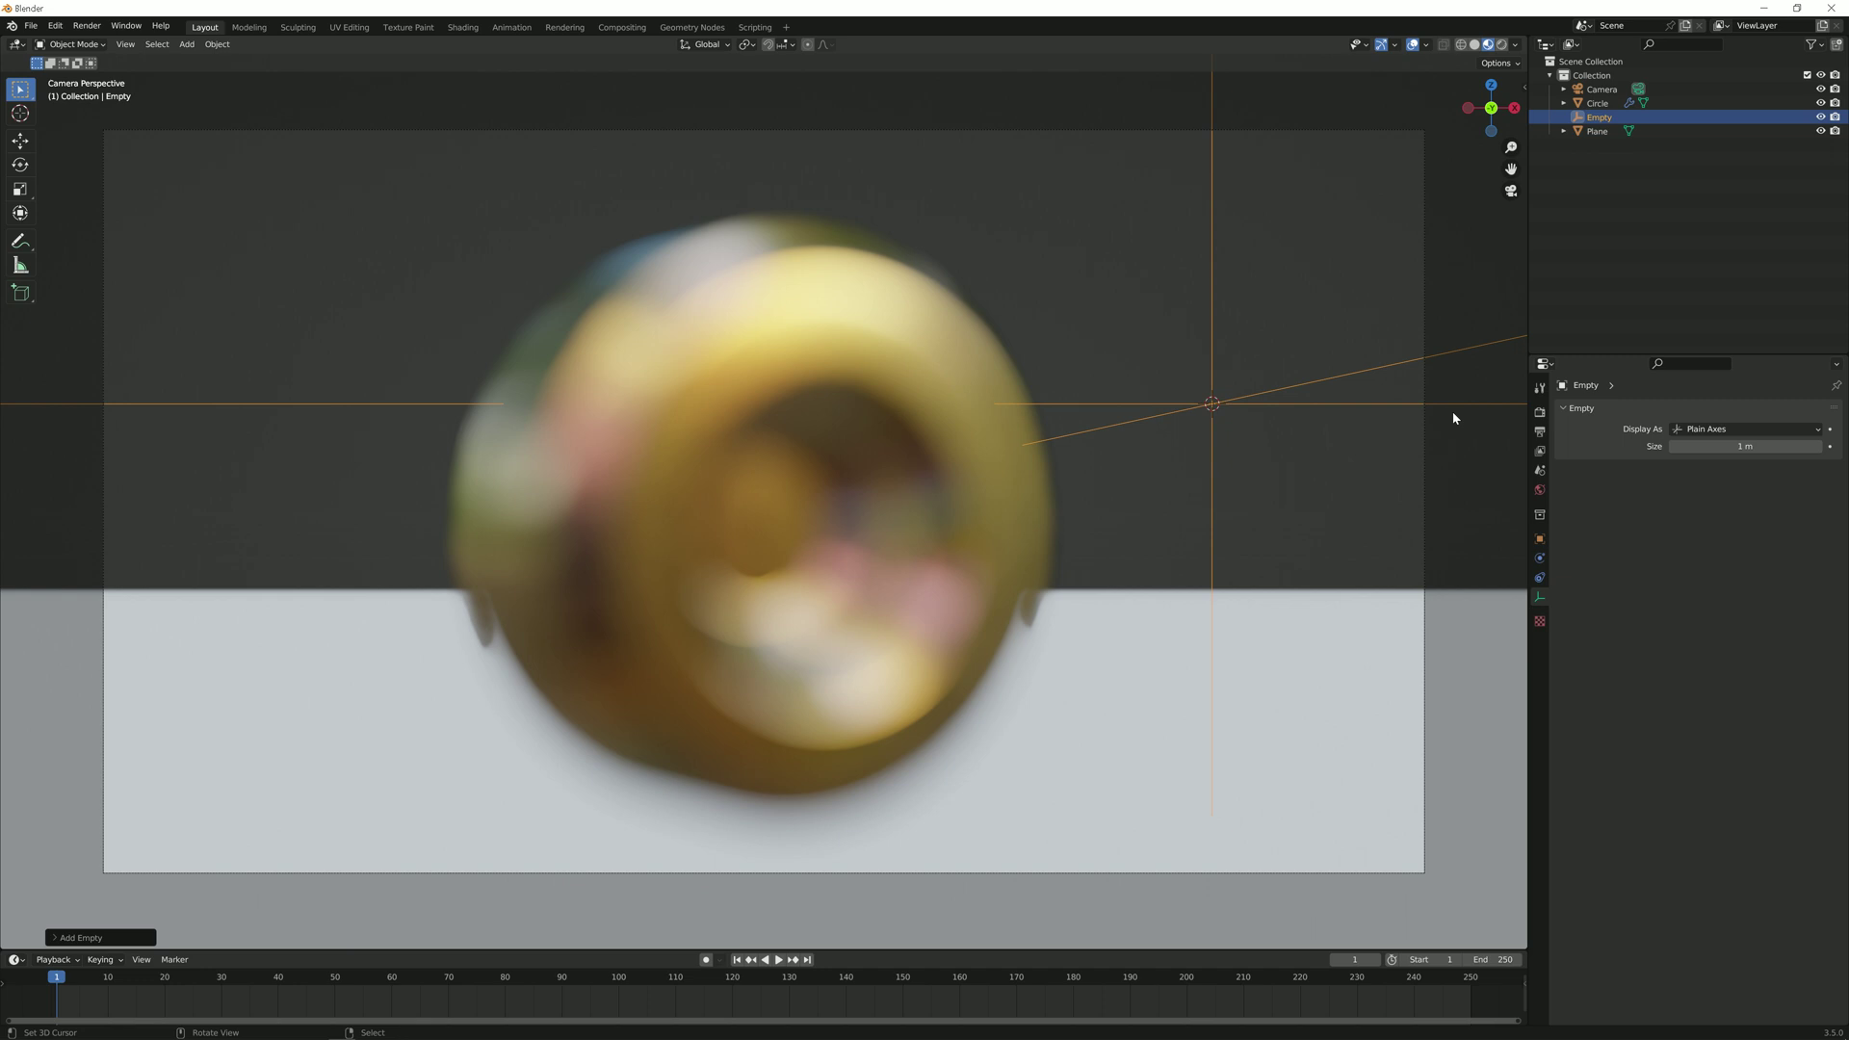
pyautogui.click(1601, 91)
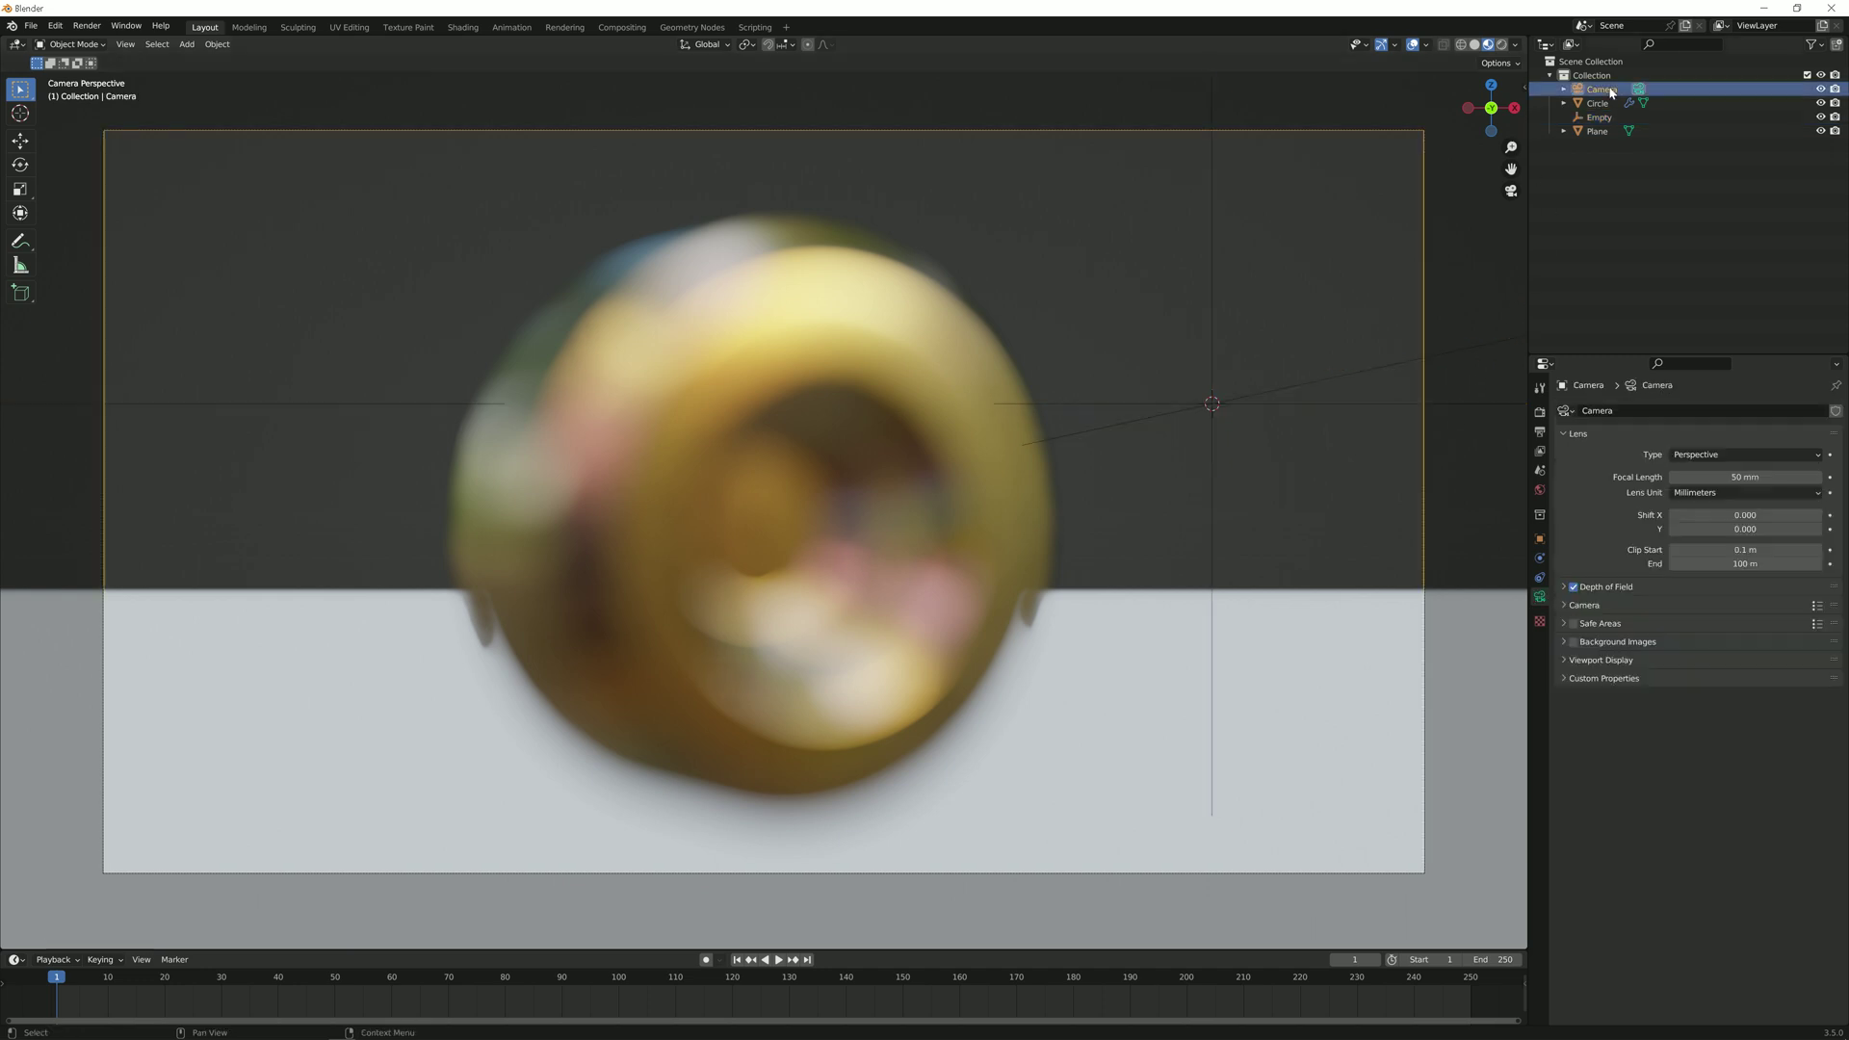
pyautogui.click(1565, 588)
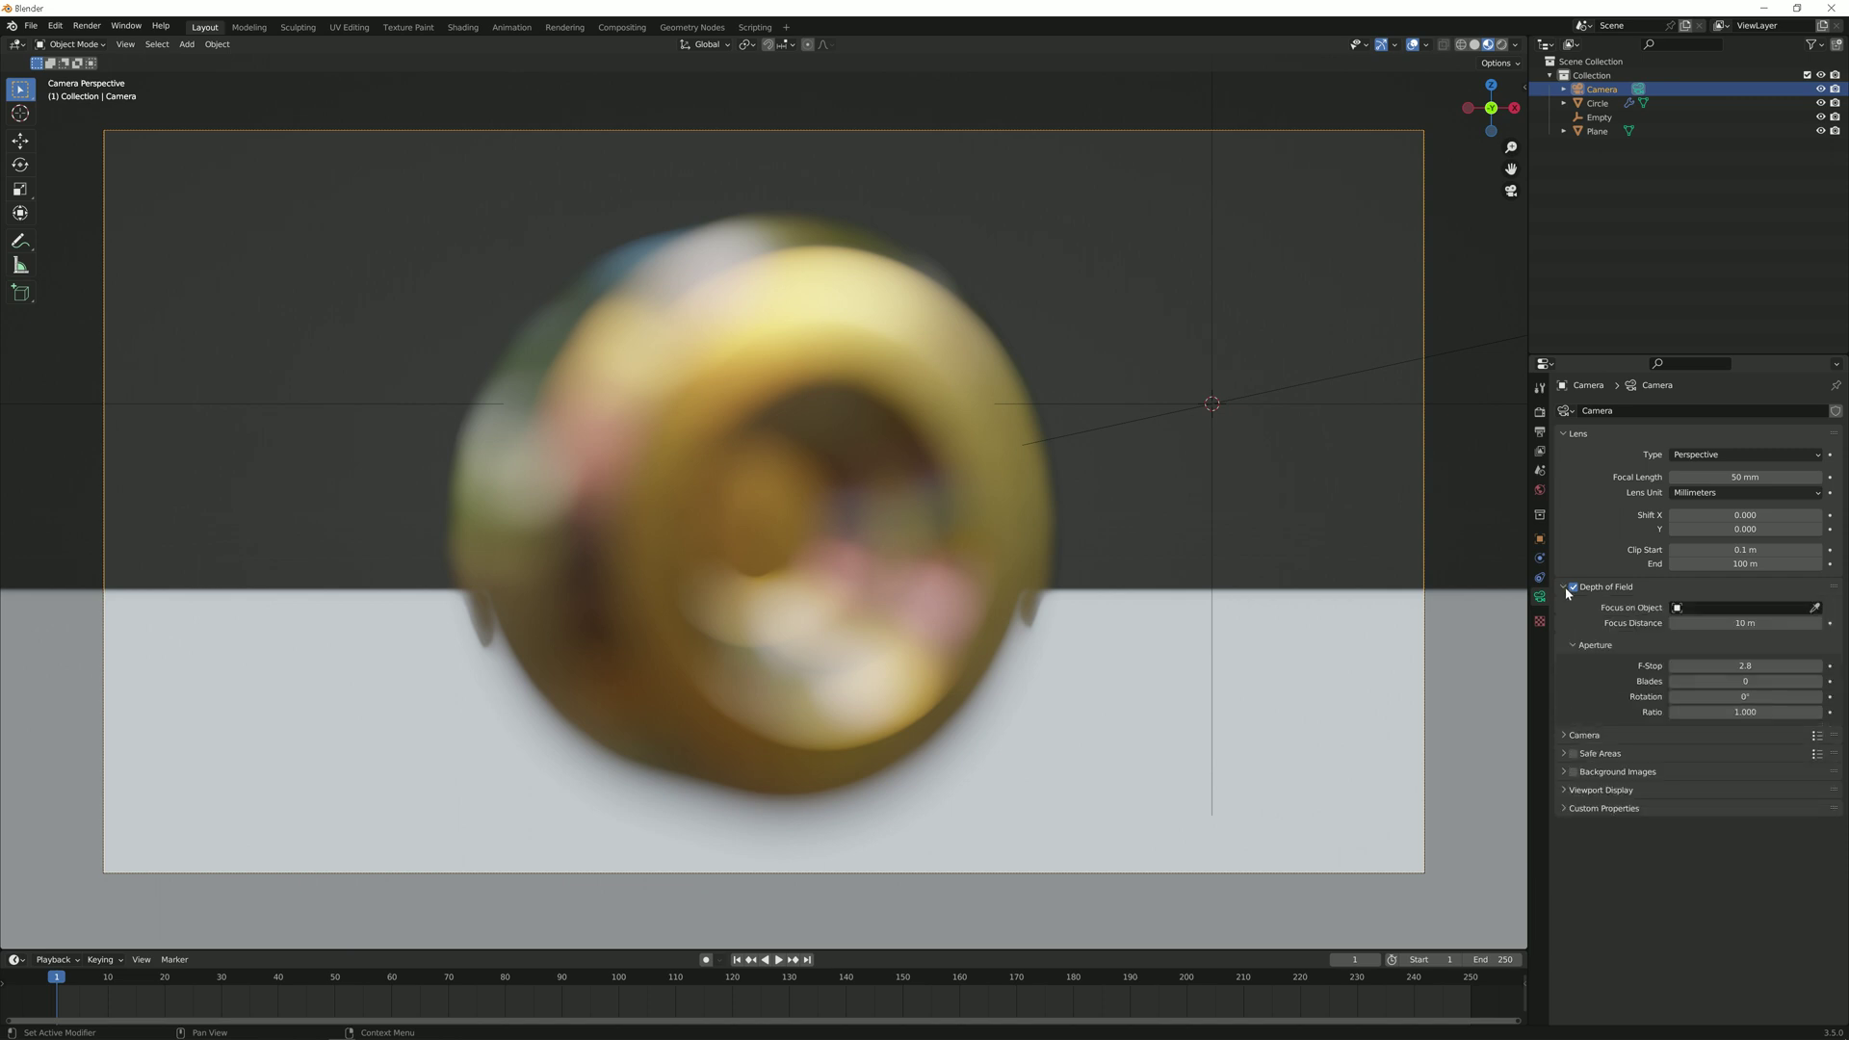
pyautogui.click(1713, 610)
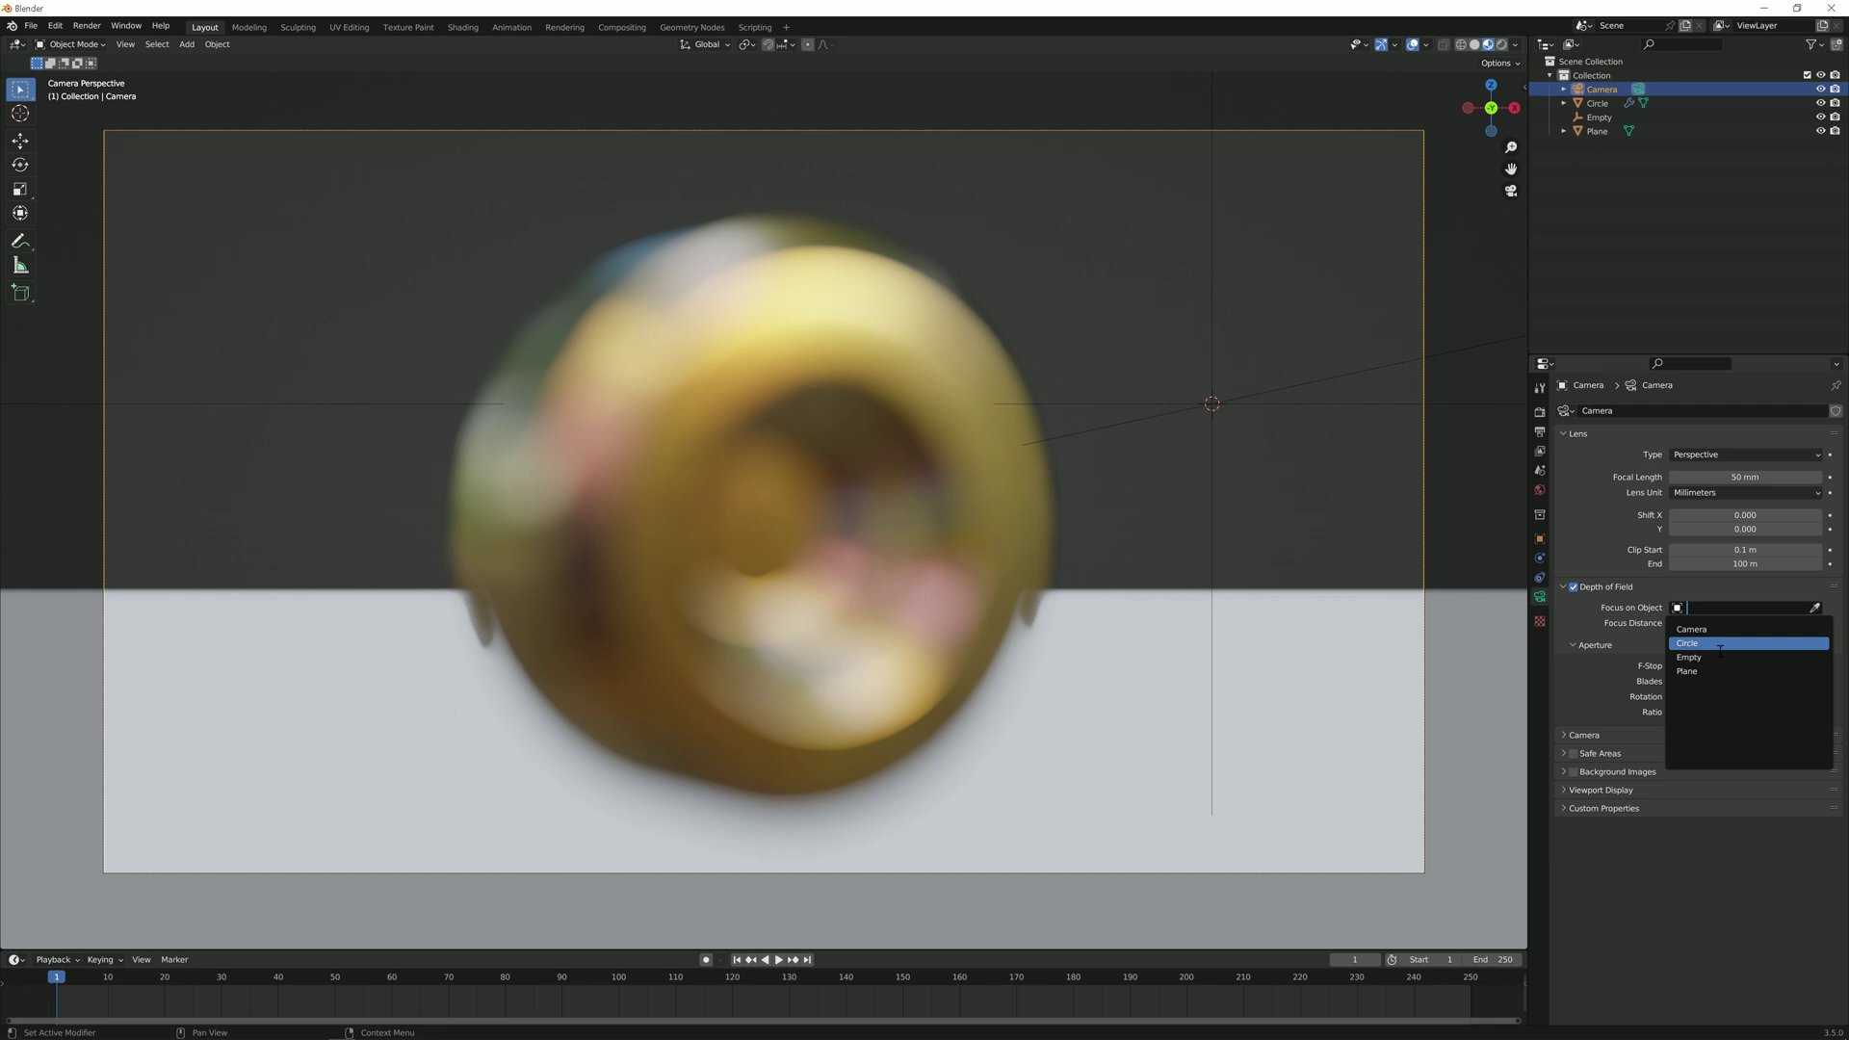
pyautogui.click(1720, 657)
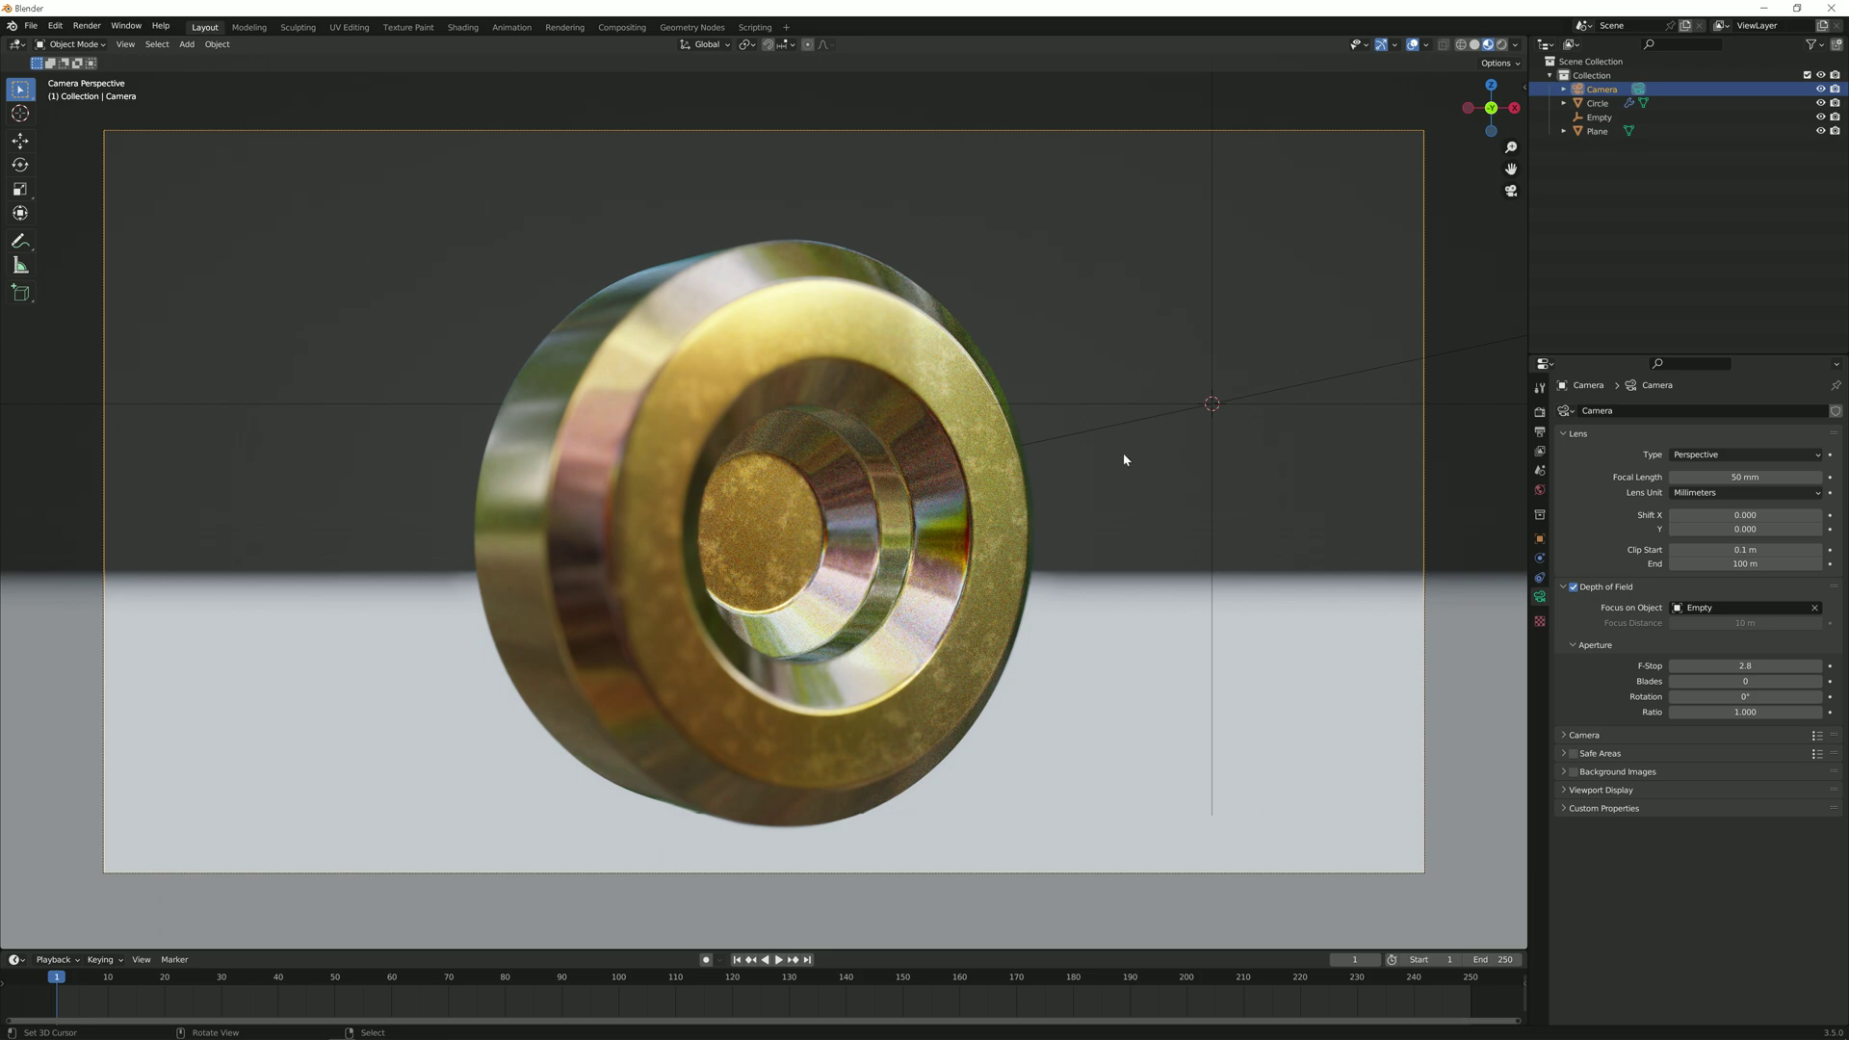
# Step: Slide the Empty along global Y to sit in front of the ring's outer face
pyautogui.moveTo(1183, 535); pyautogui.dragTo(1058, 281, button='middle')
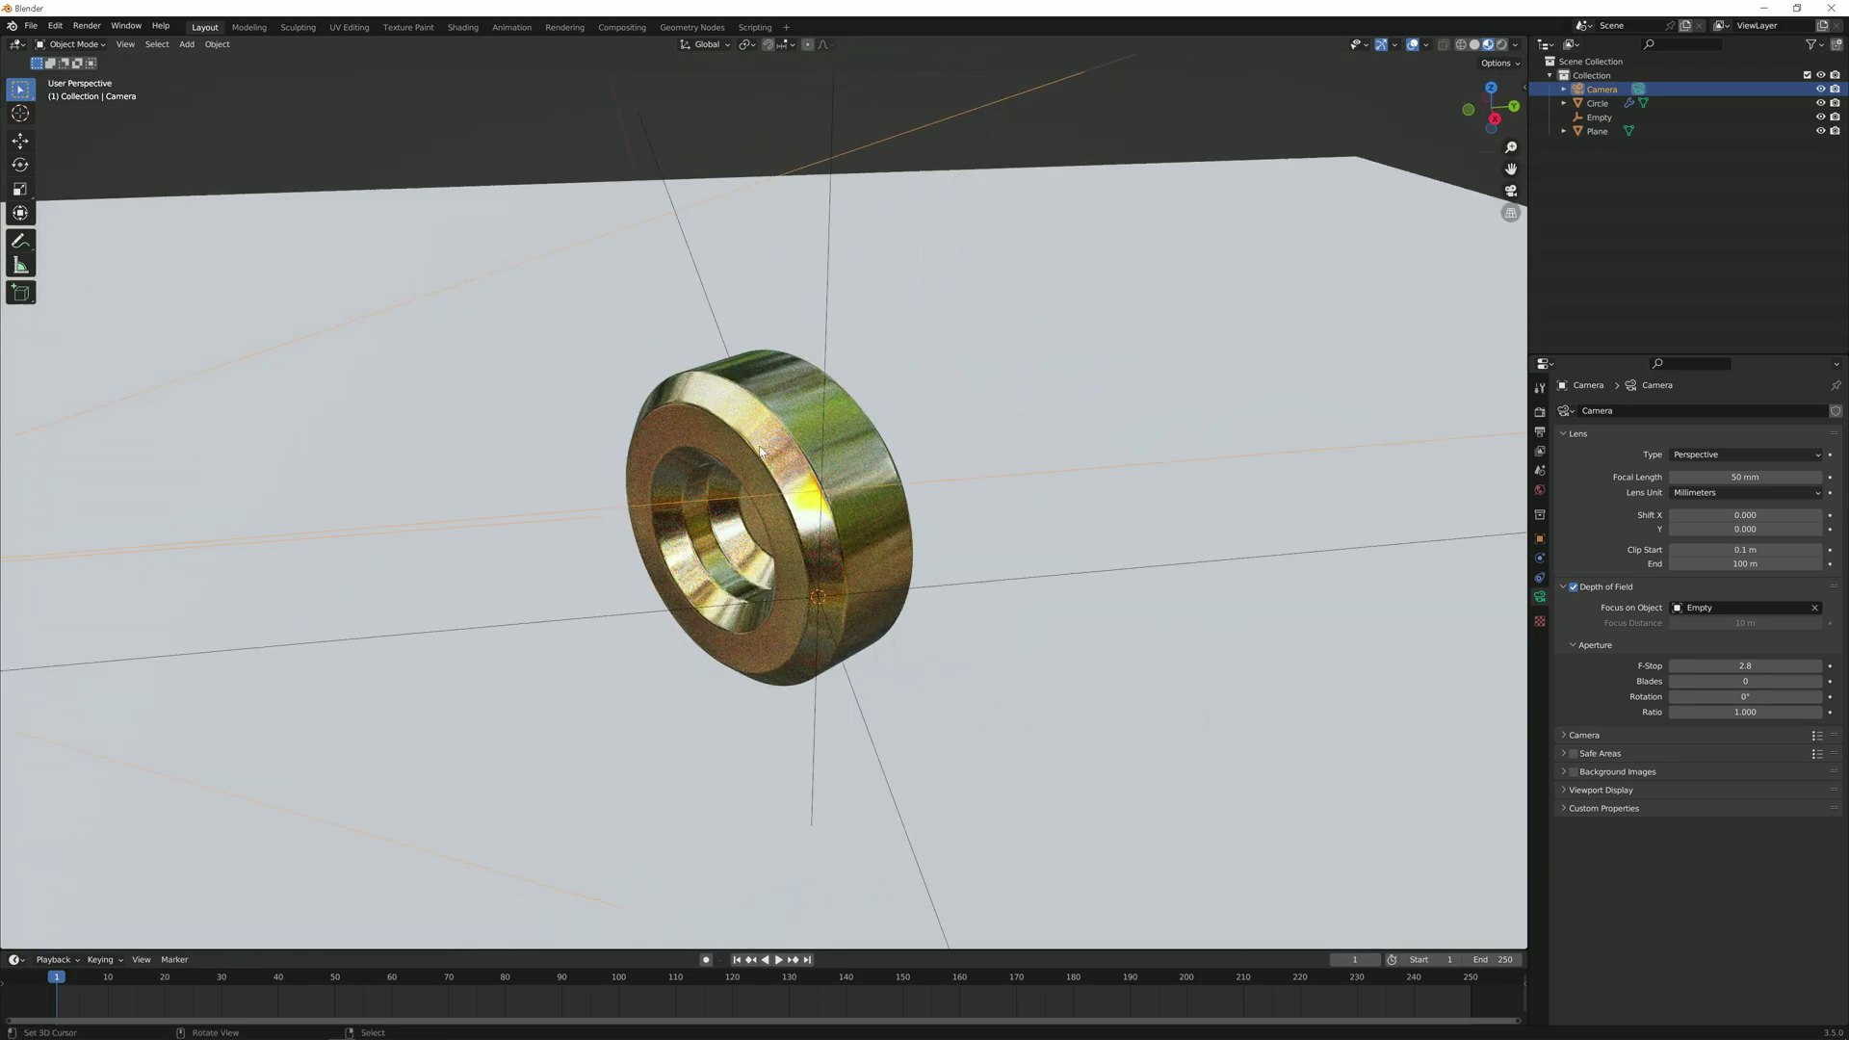
pyautogui.press('KP_0')
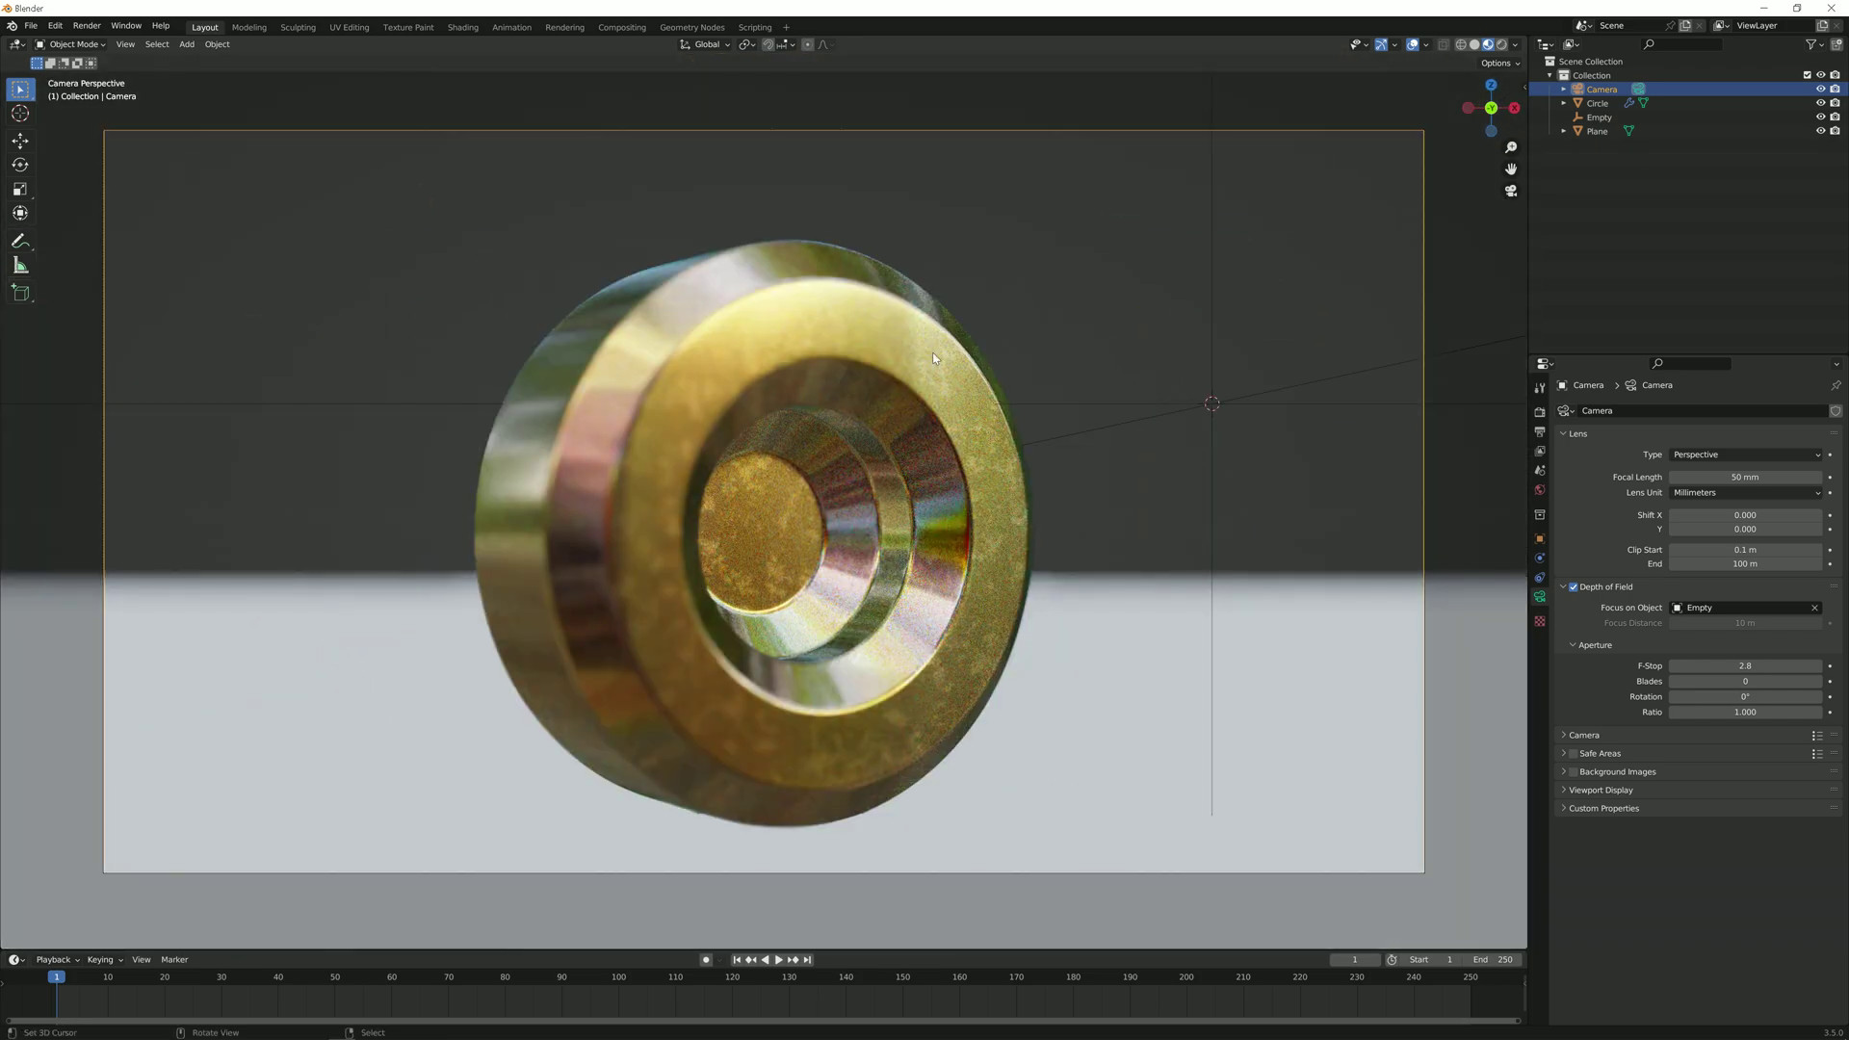
pyautogui.click(1211, 405)
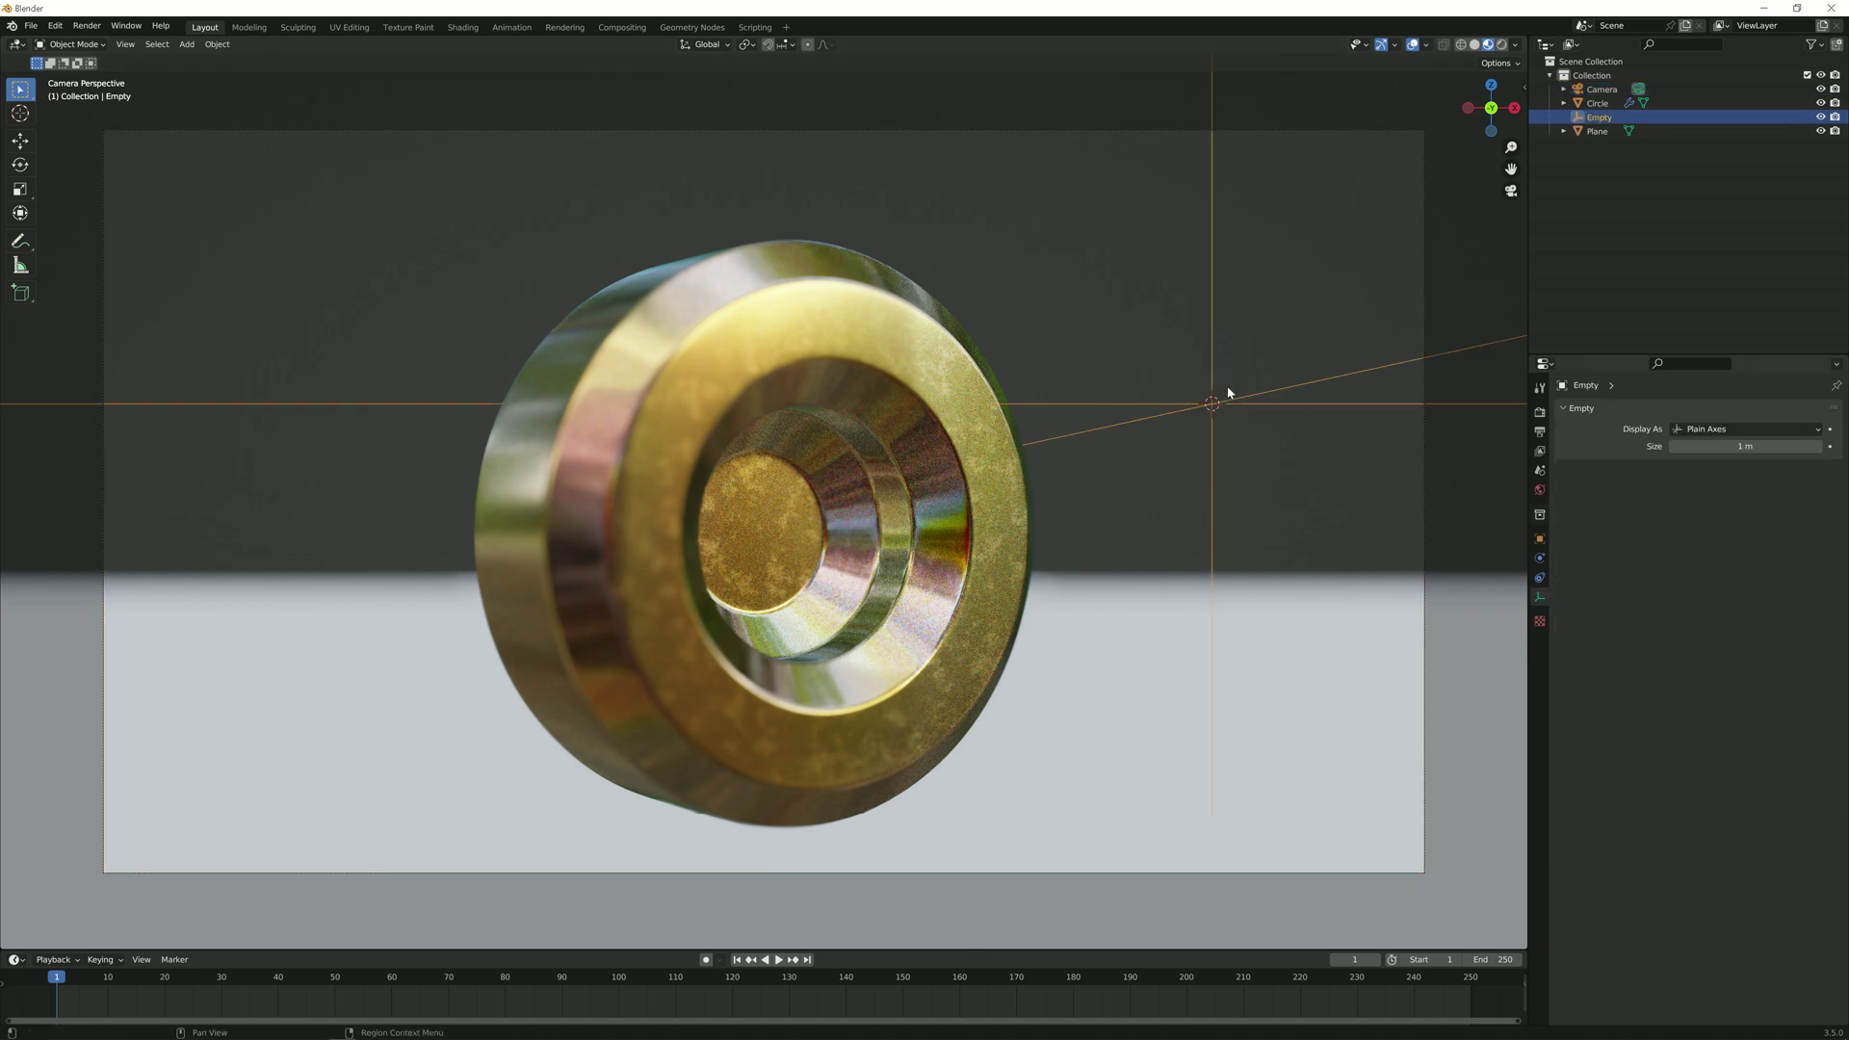
pyautogui.moveTo(1215, 441); pyautogui.dragTo(622, 482)
pyautogui.press('g')
pyautogui.press('y')
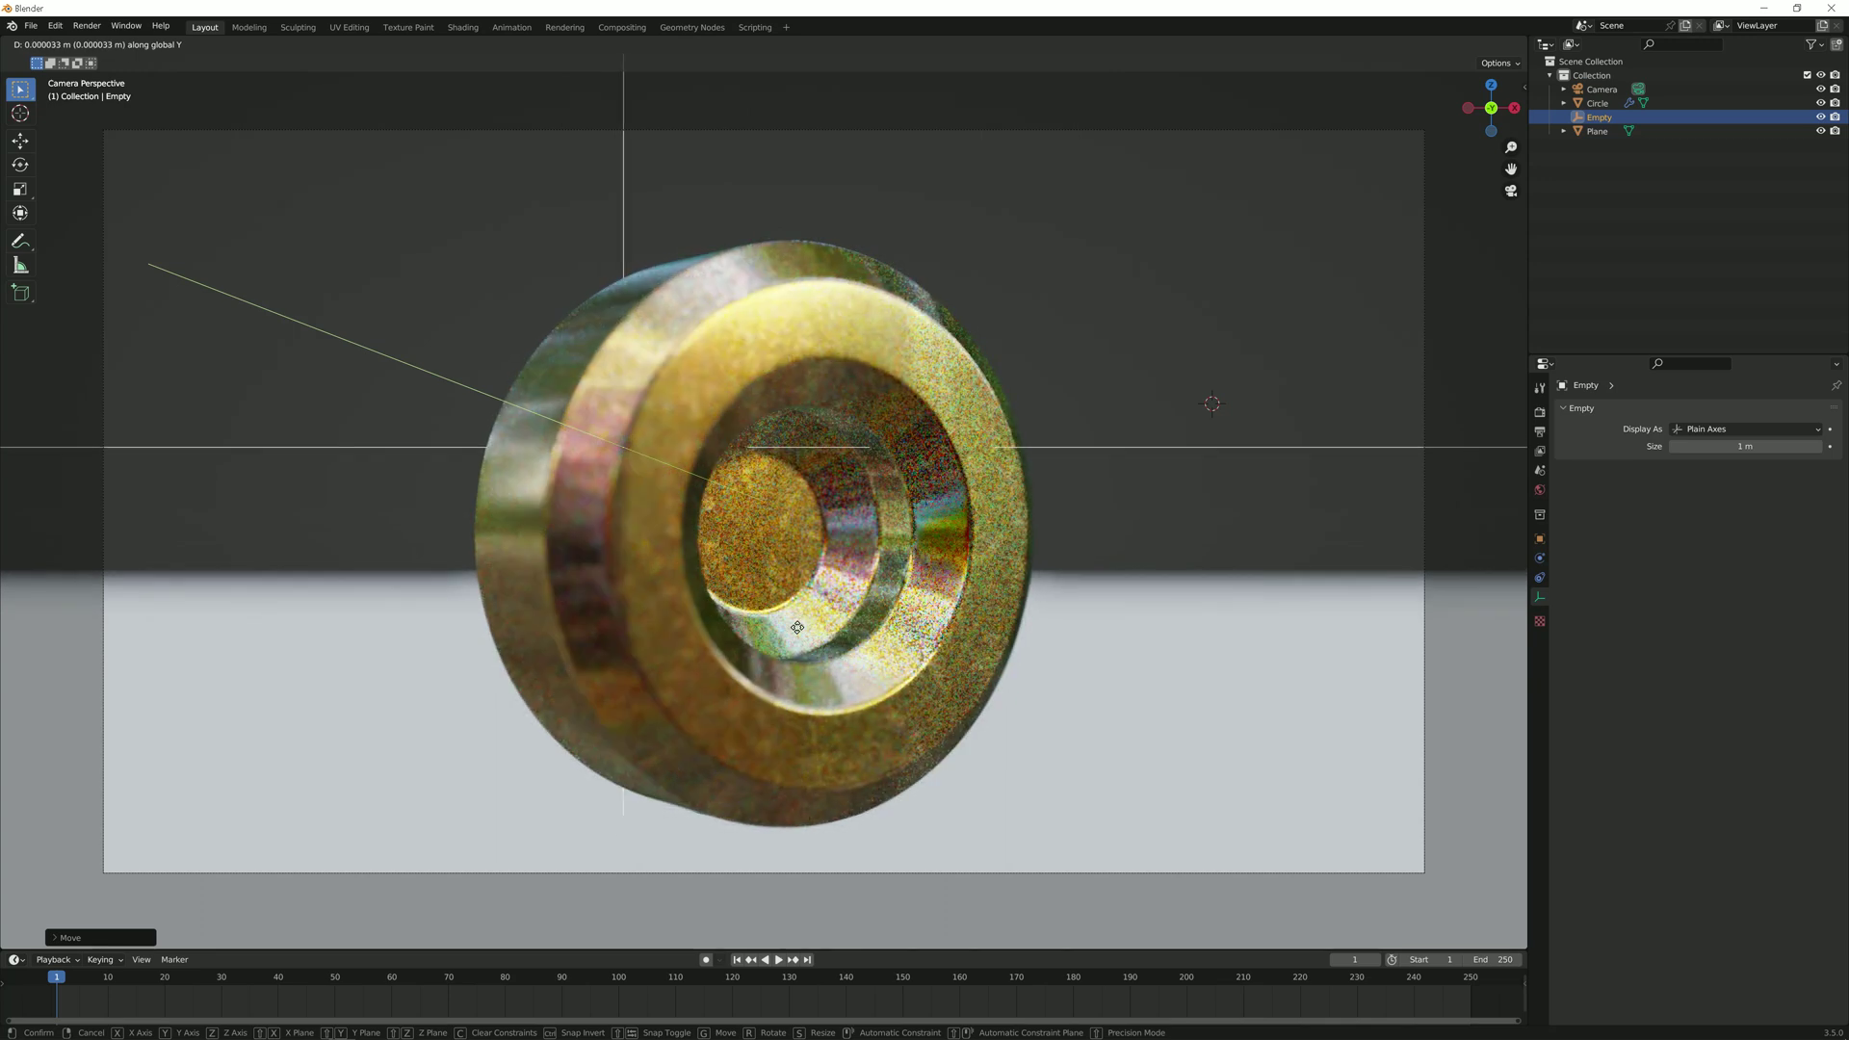
pyautogui.click(701, 139)
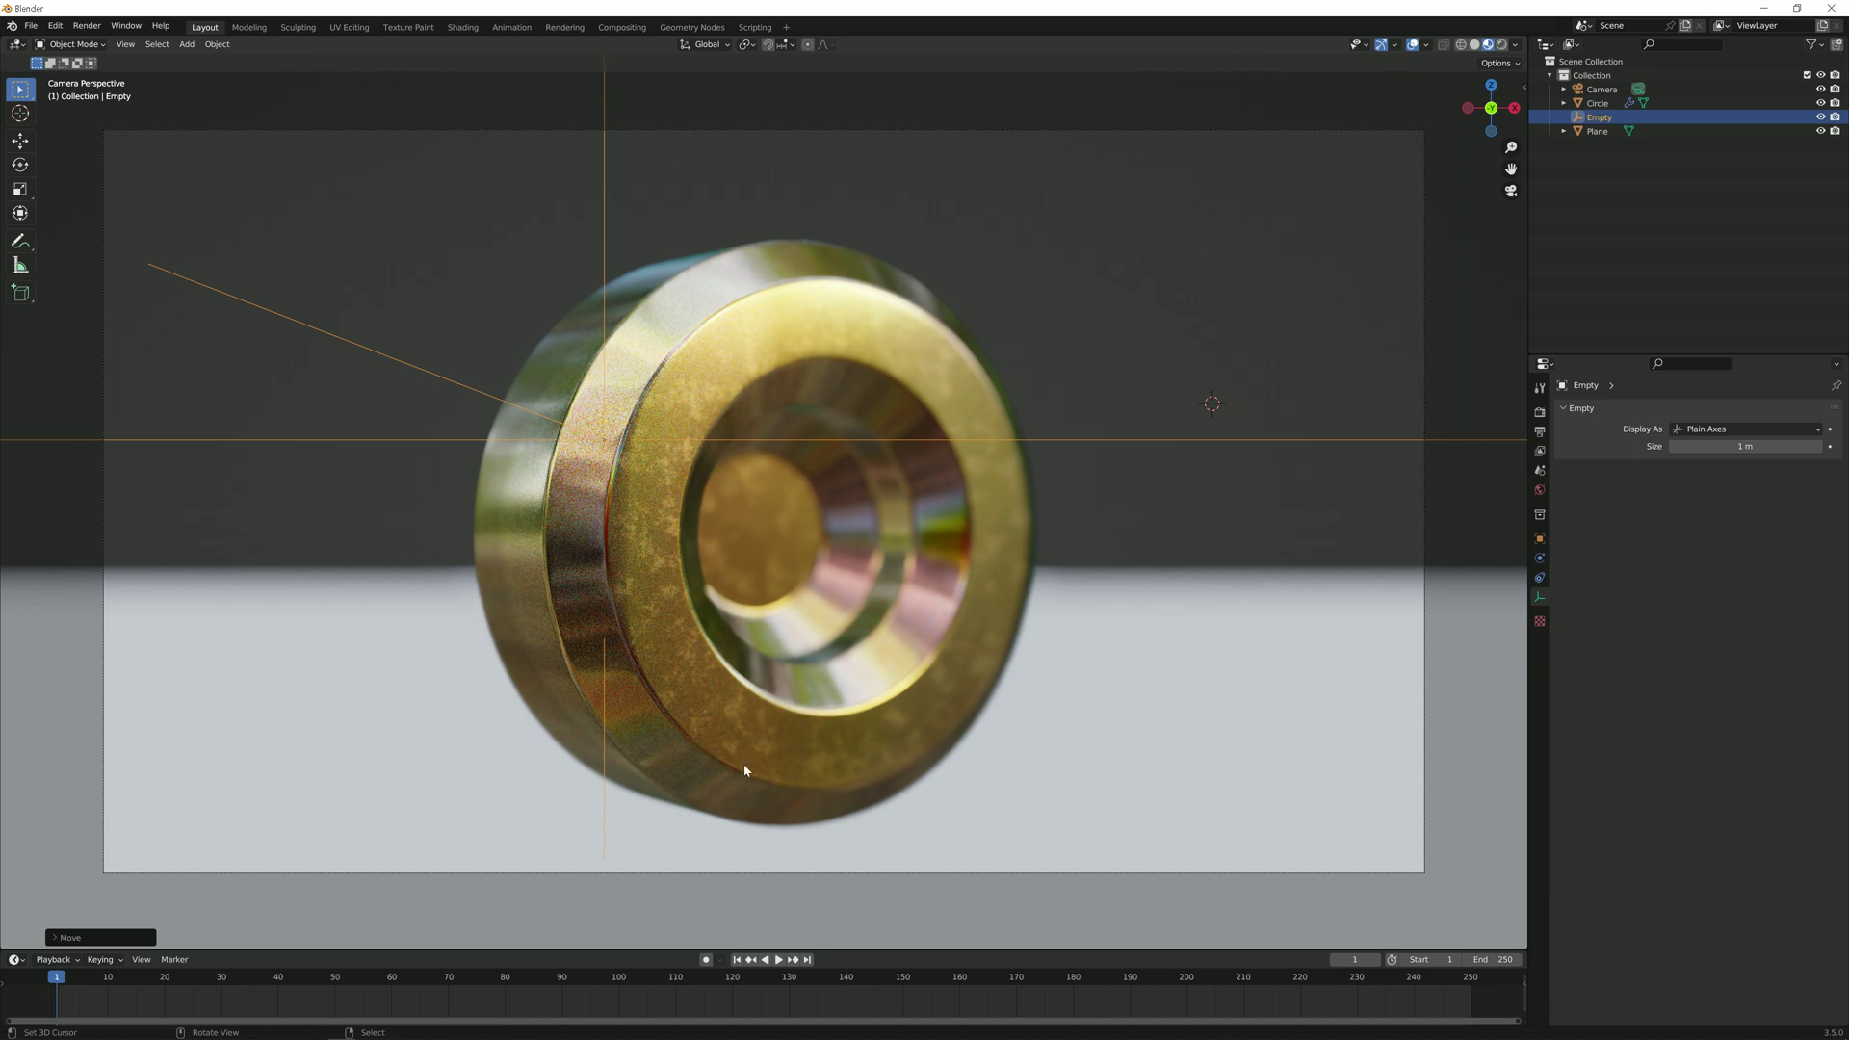
pyautogui.press('g')
pyautogui.press('y')
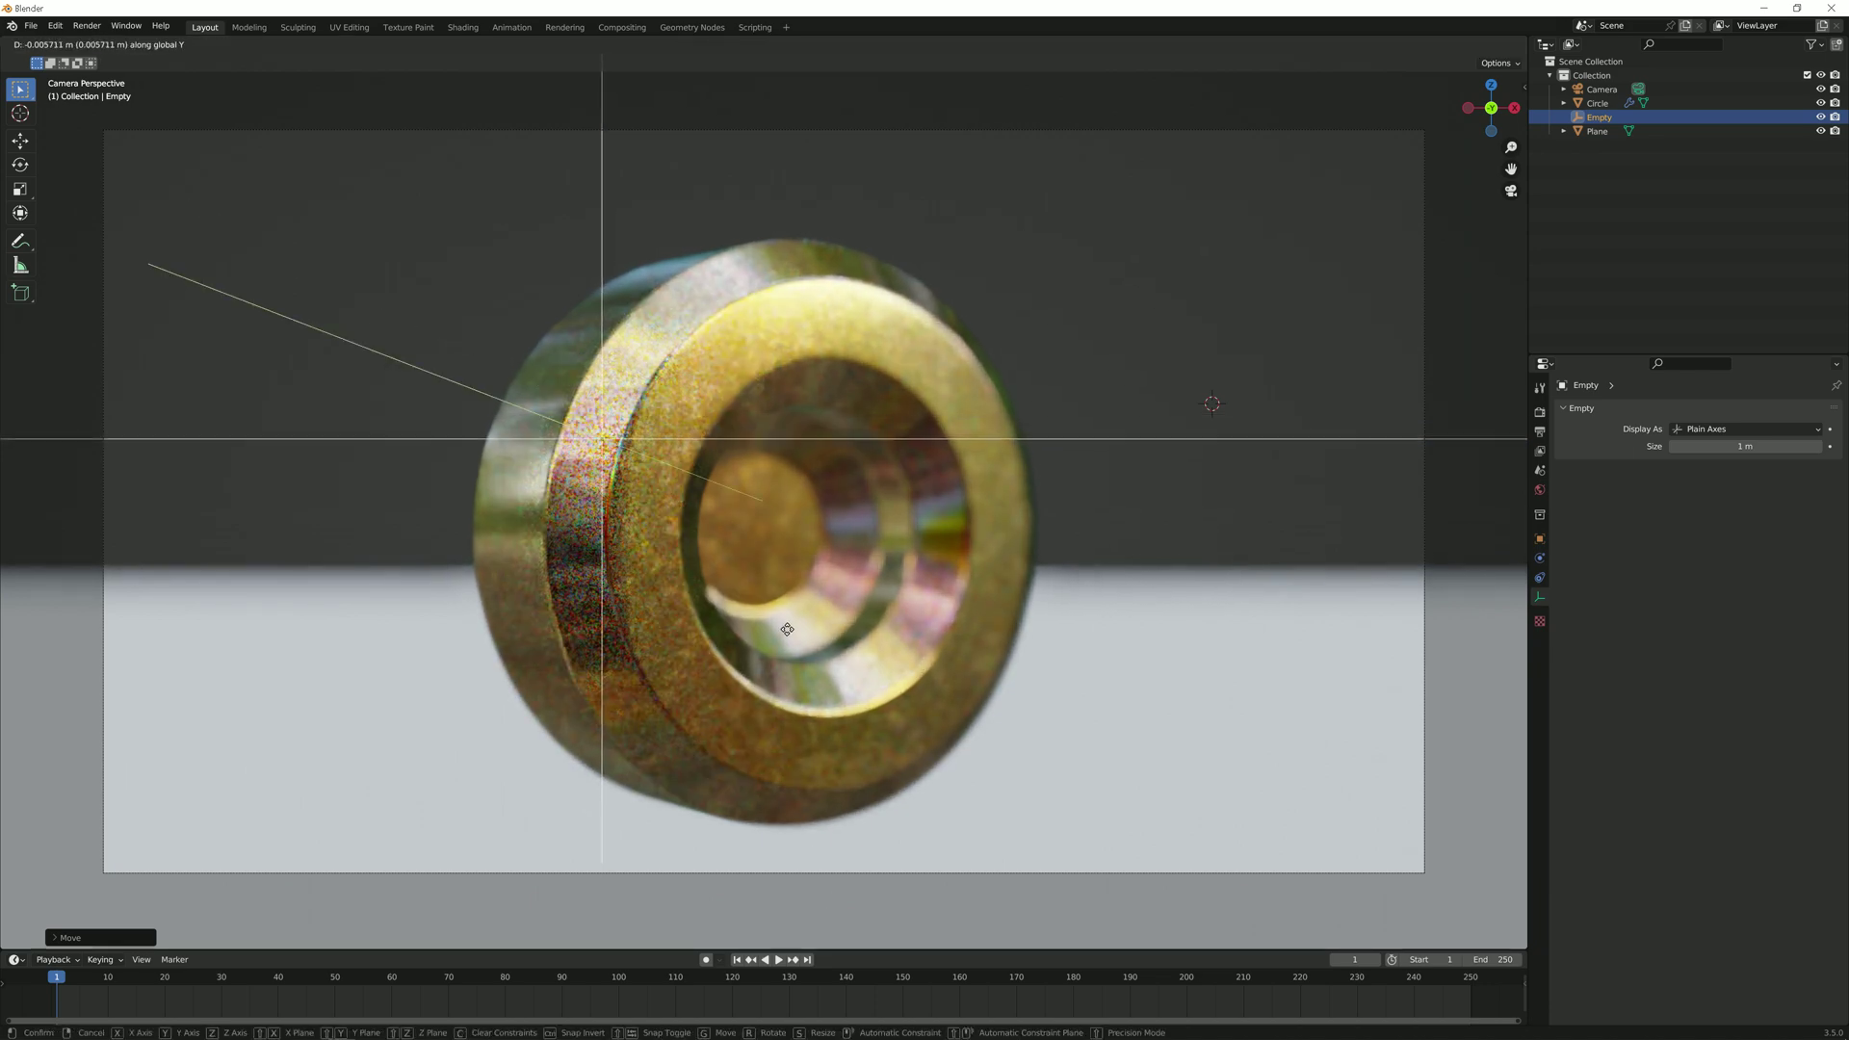
pyautogui.click(787, 629)
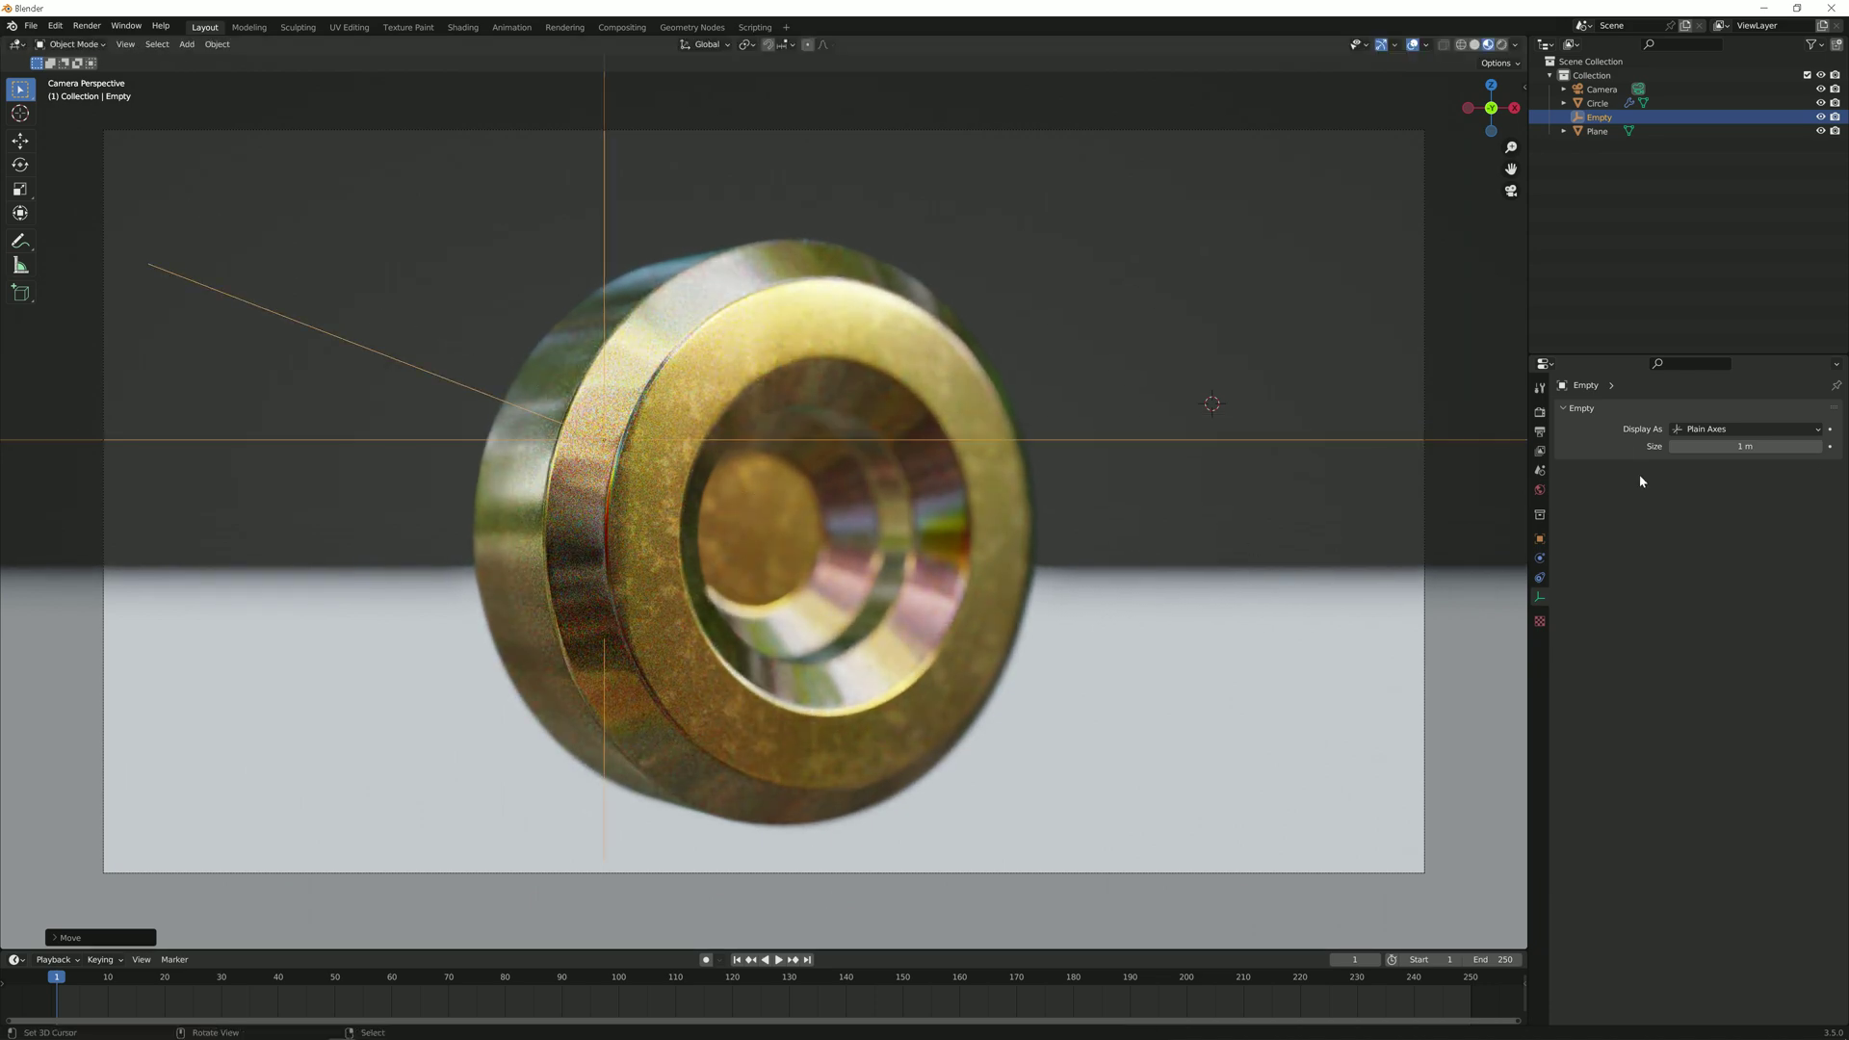
# Step: Turn on High Quality Slight Defocus and Jitter Camera in Eevee's render depth of field
pyautogui.click(1542, 415)
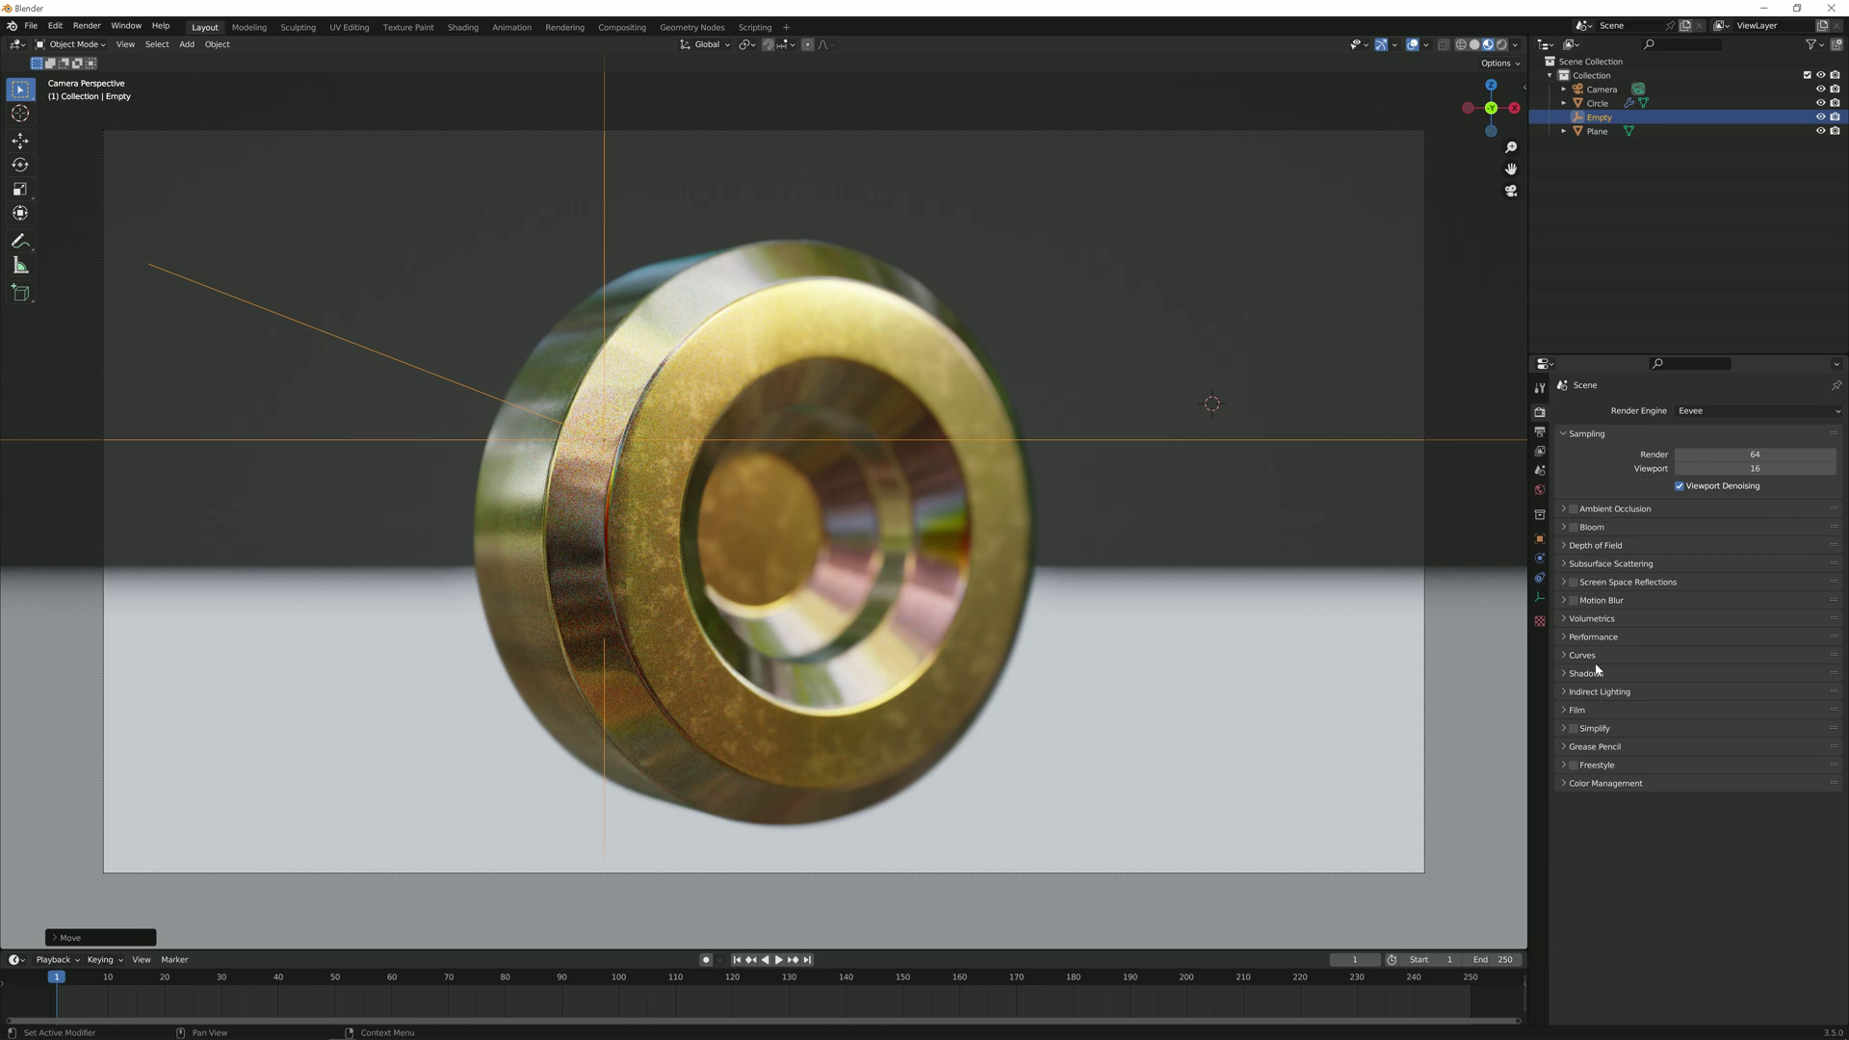
pyautogui.click(1610, 545)
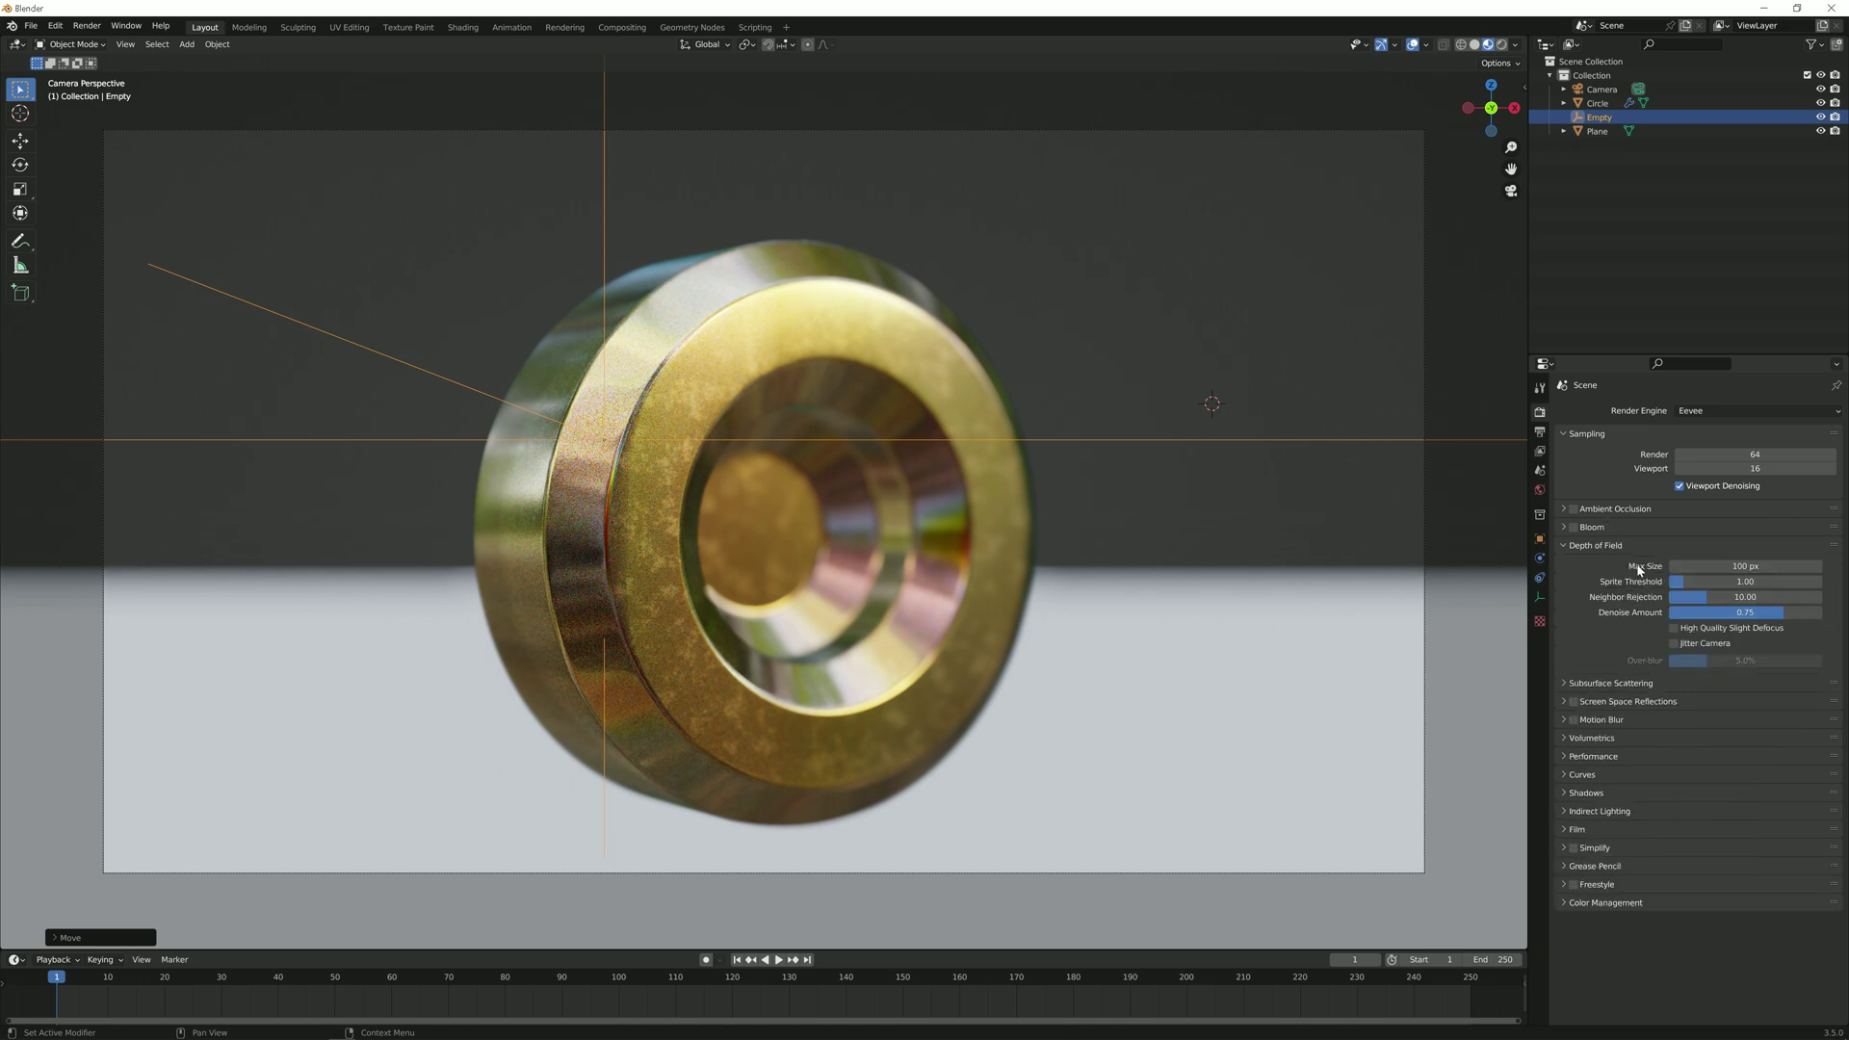
pyautogui.click(1676, 630)
pyautogui.click(1675, 643)
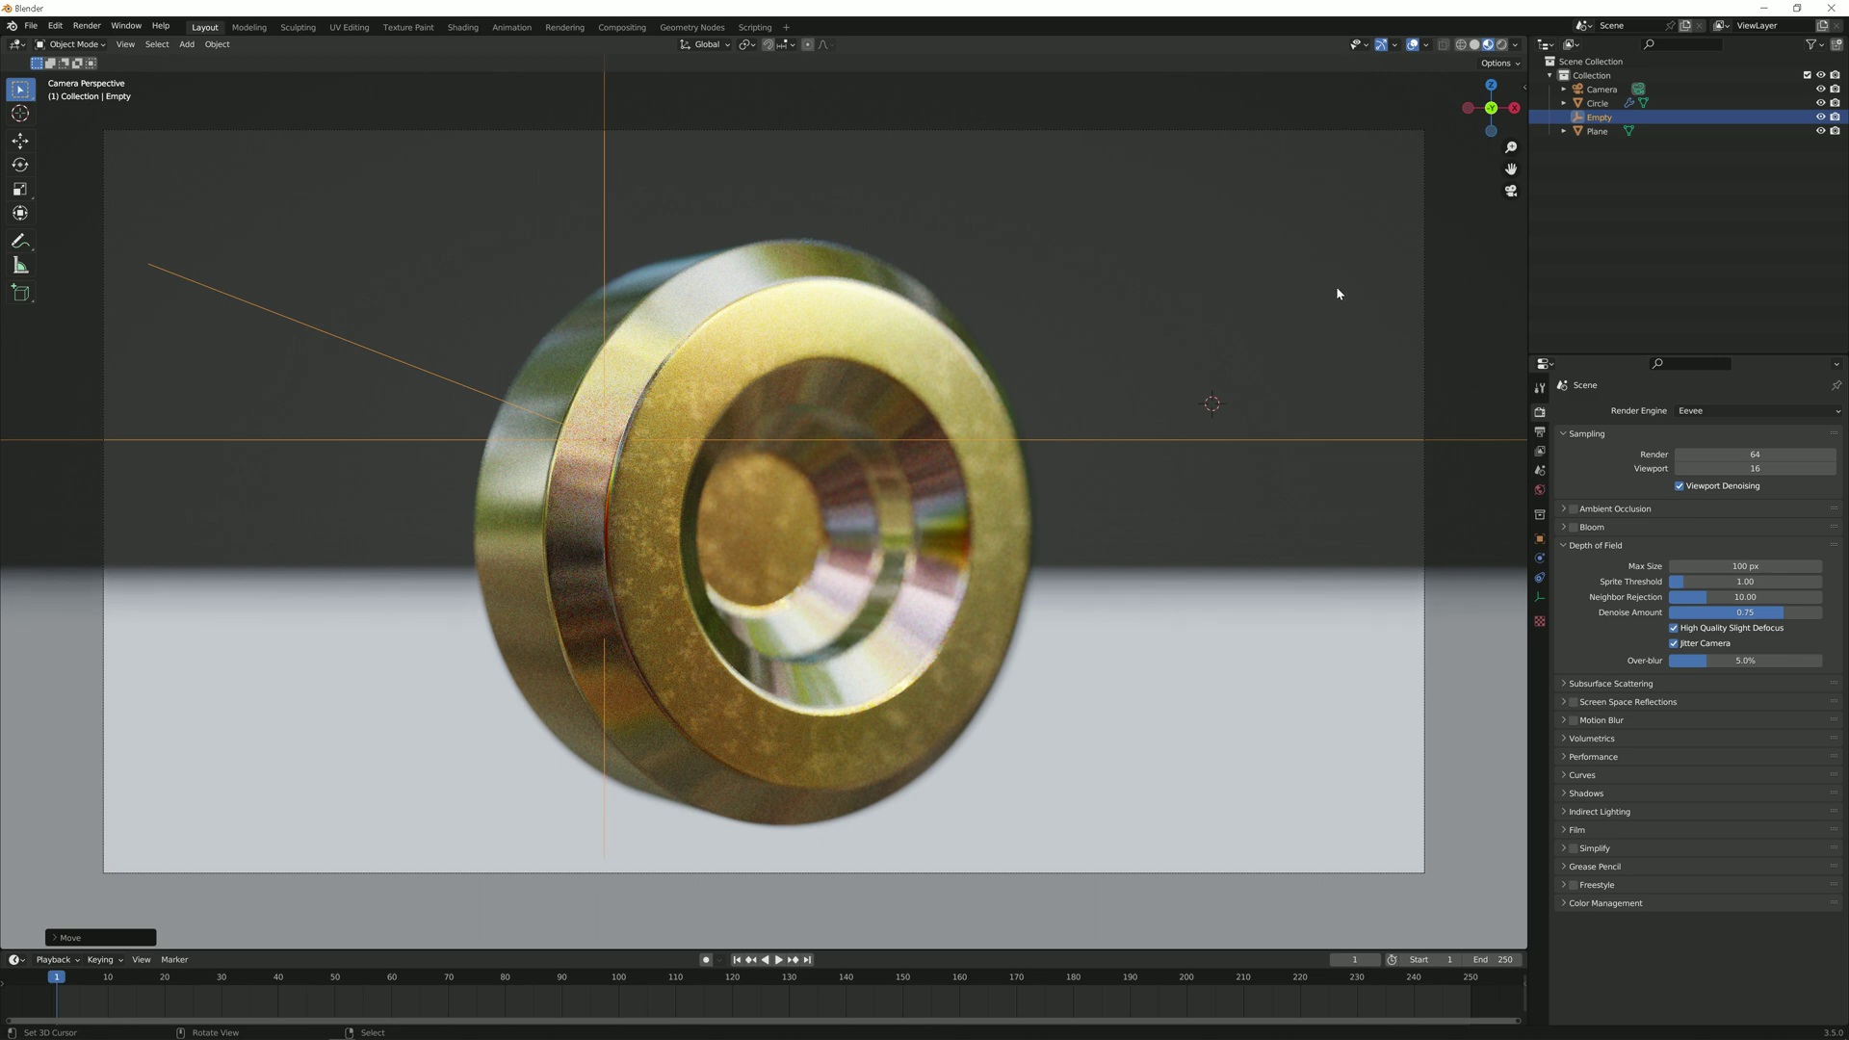
# Step: Give the Empty a Shrinkwrap constraint targeting the Circle ring
pyautogui.click(1540, 580)
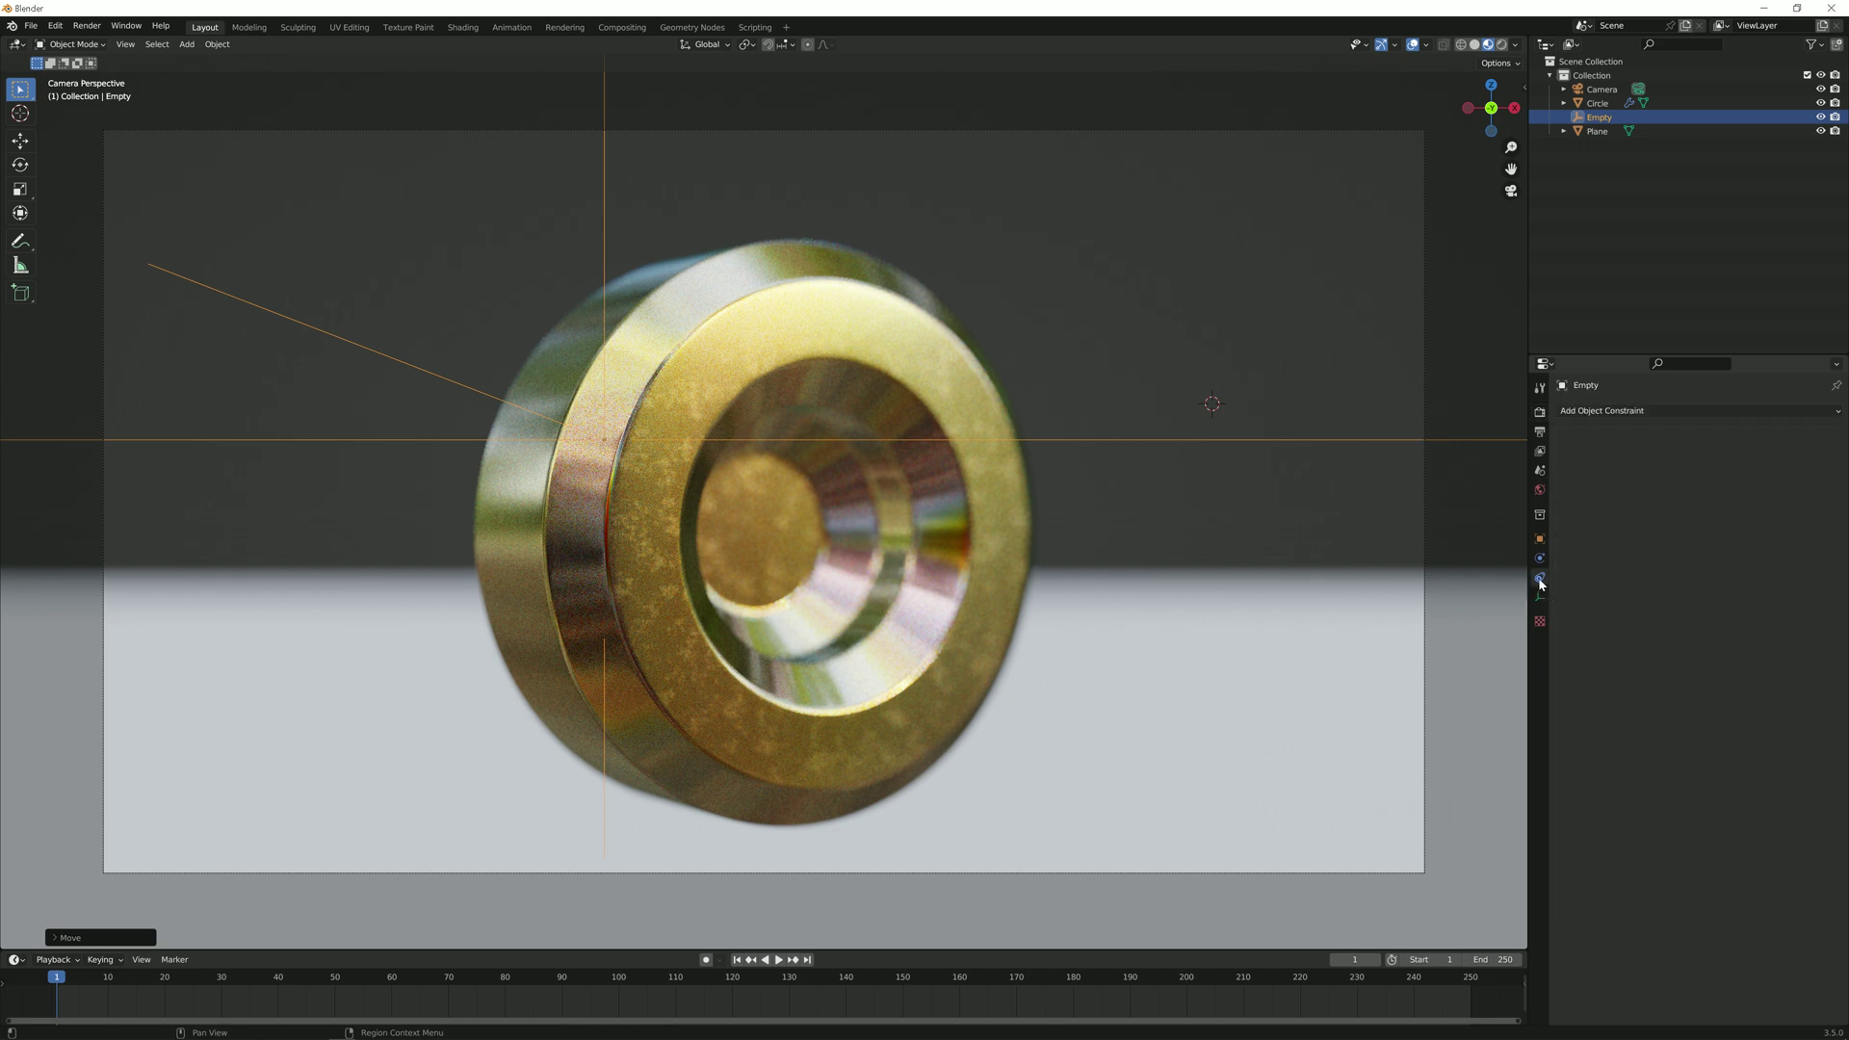
pyautogui.click(1690, 409)
pyautogui.click(1789, 545)
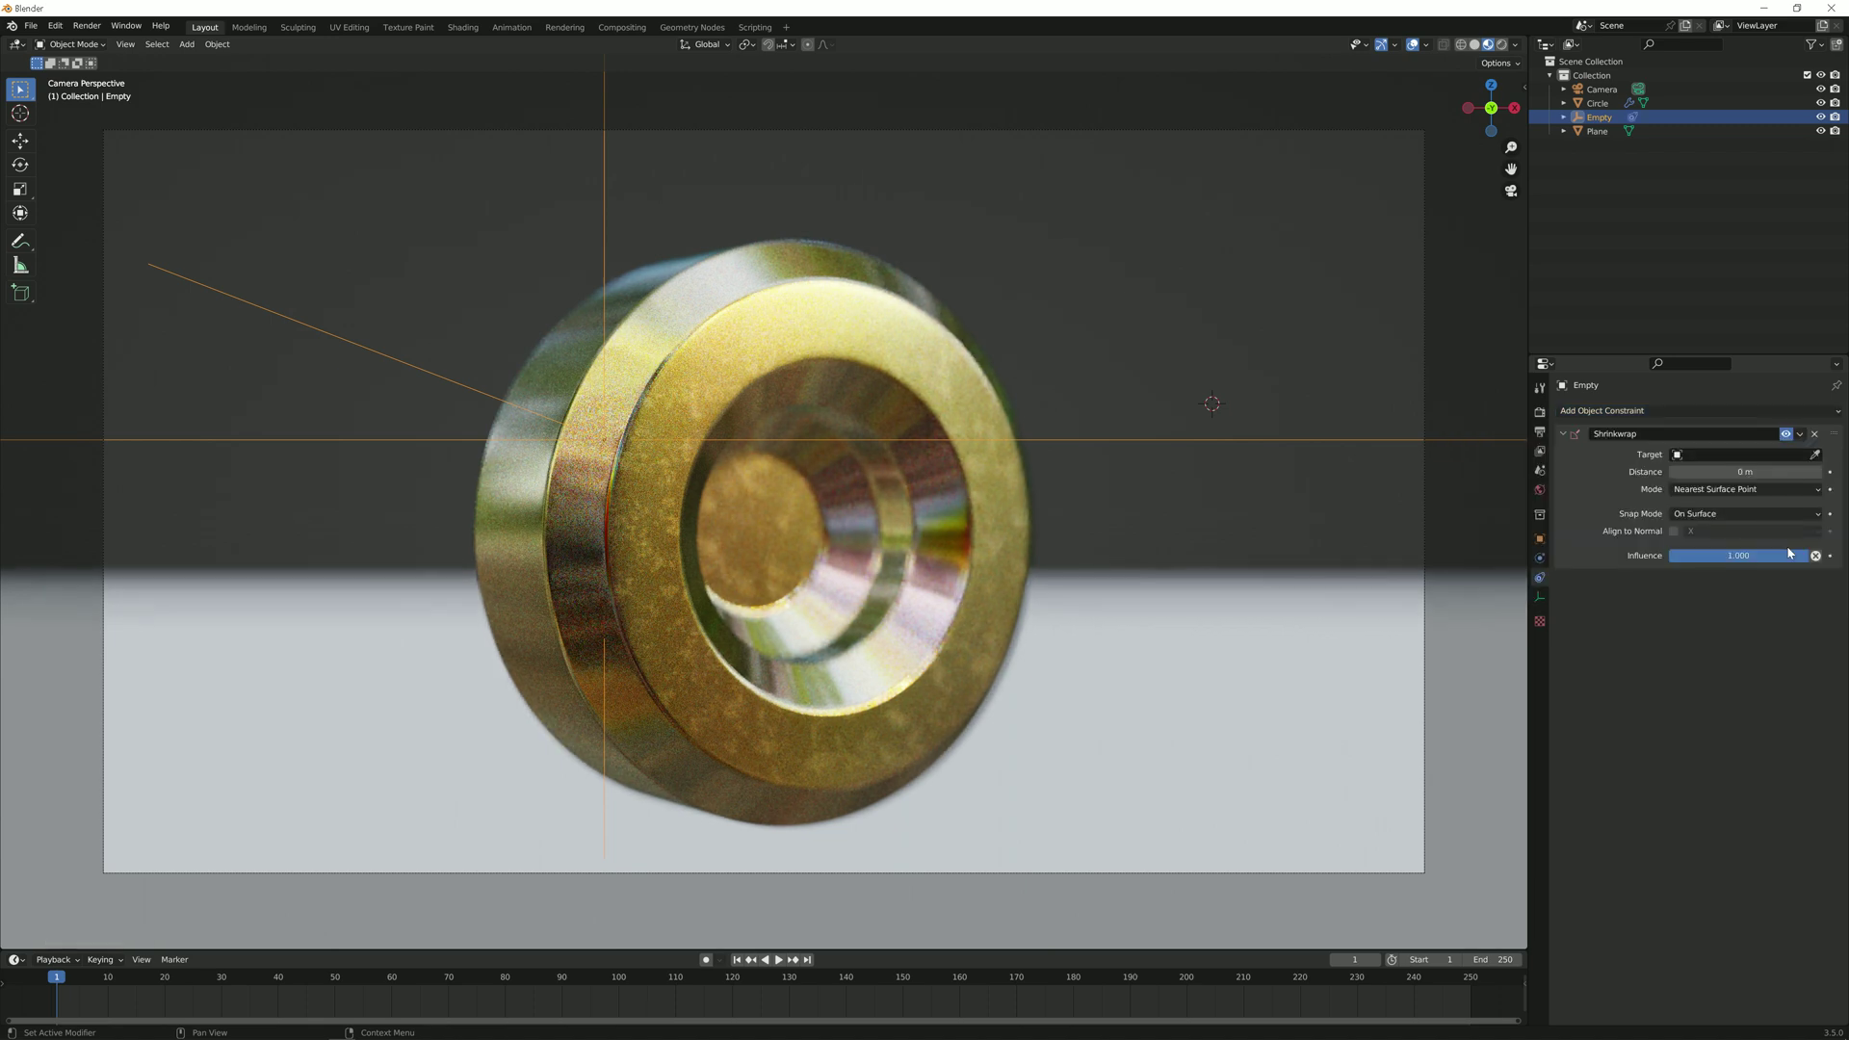
pyautogui.click(1814, 456)
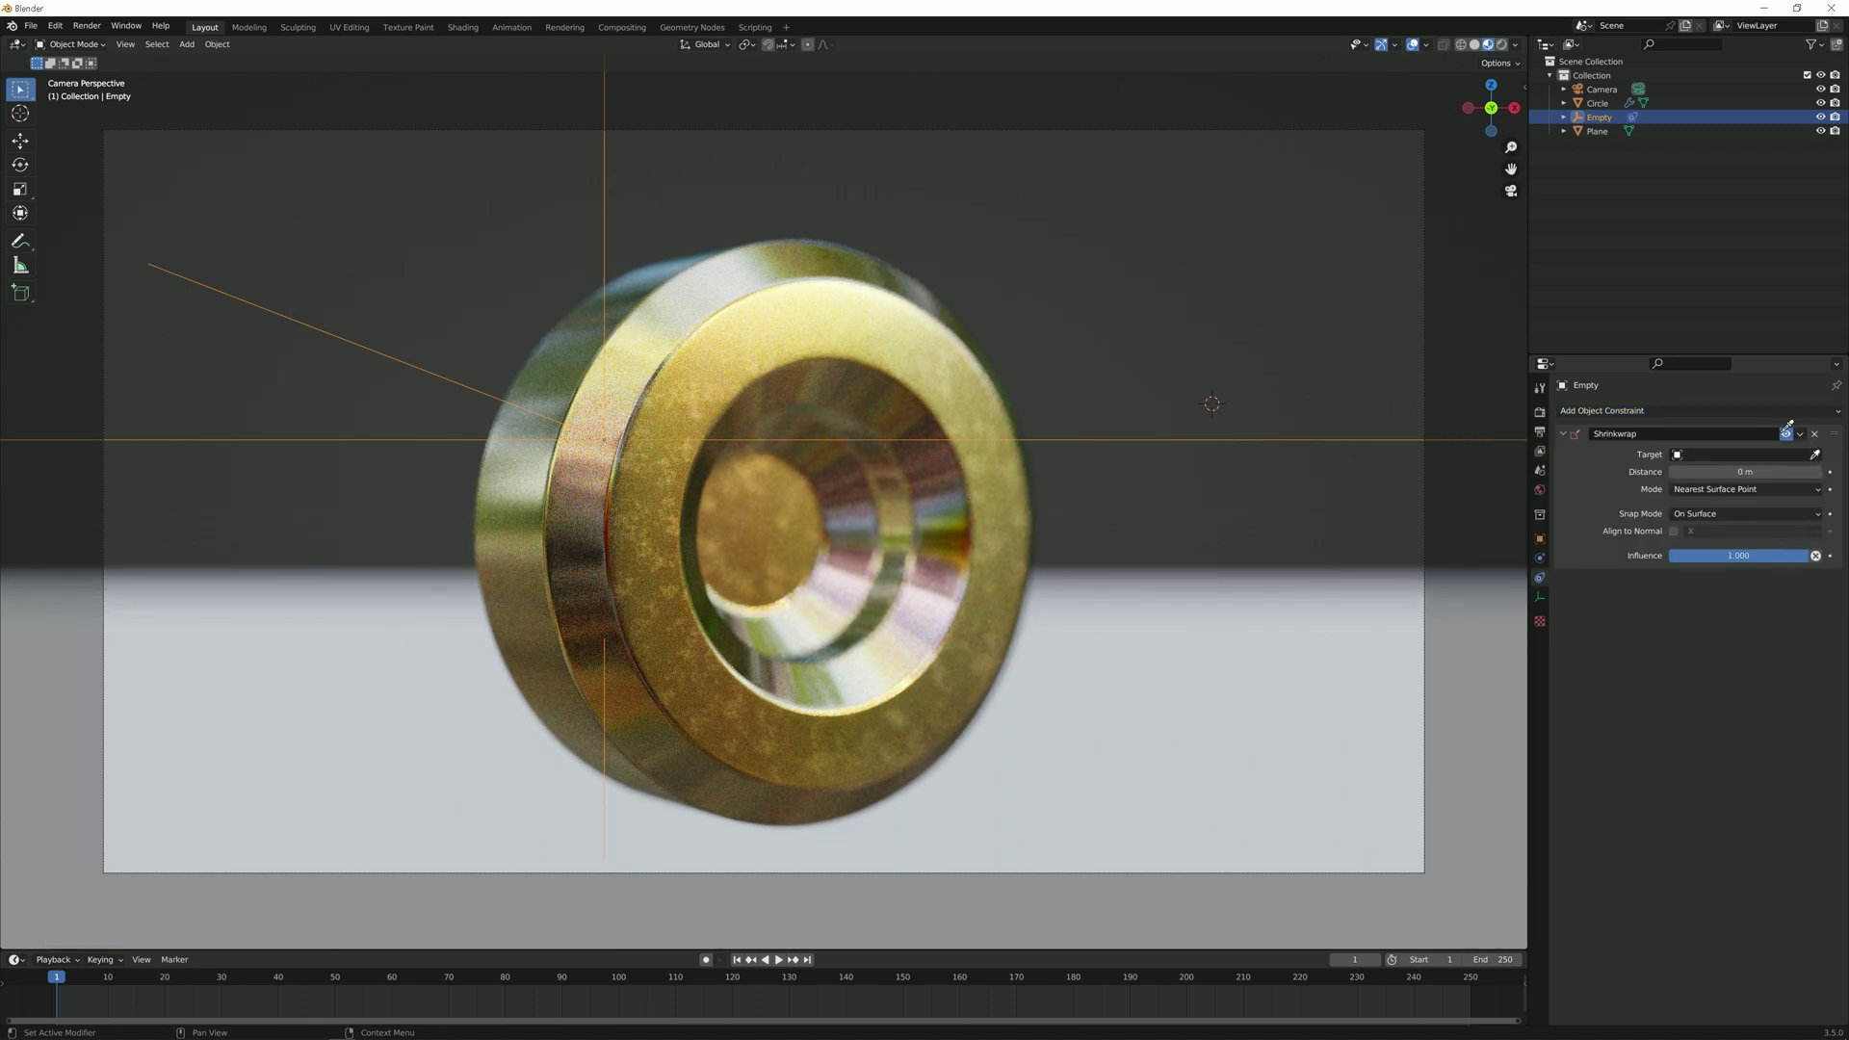
pyautogui.click(871, 320)
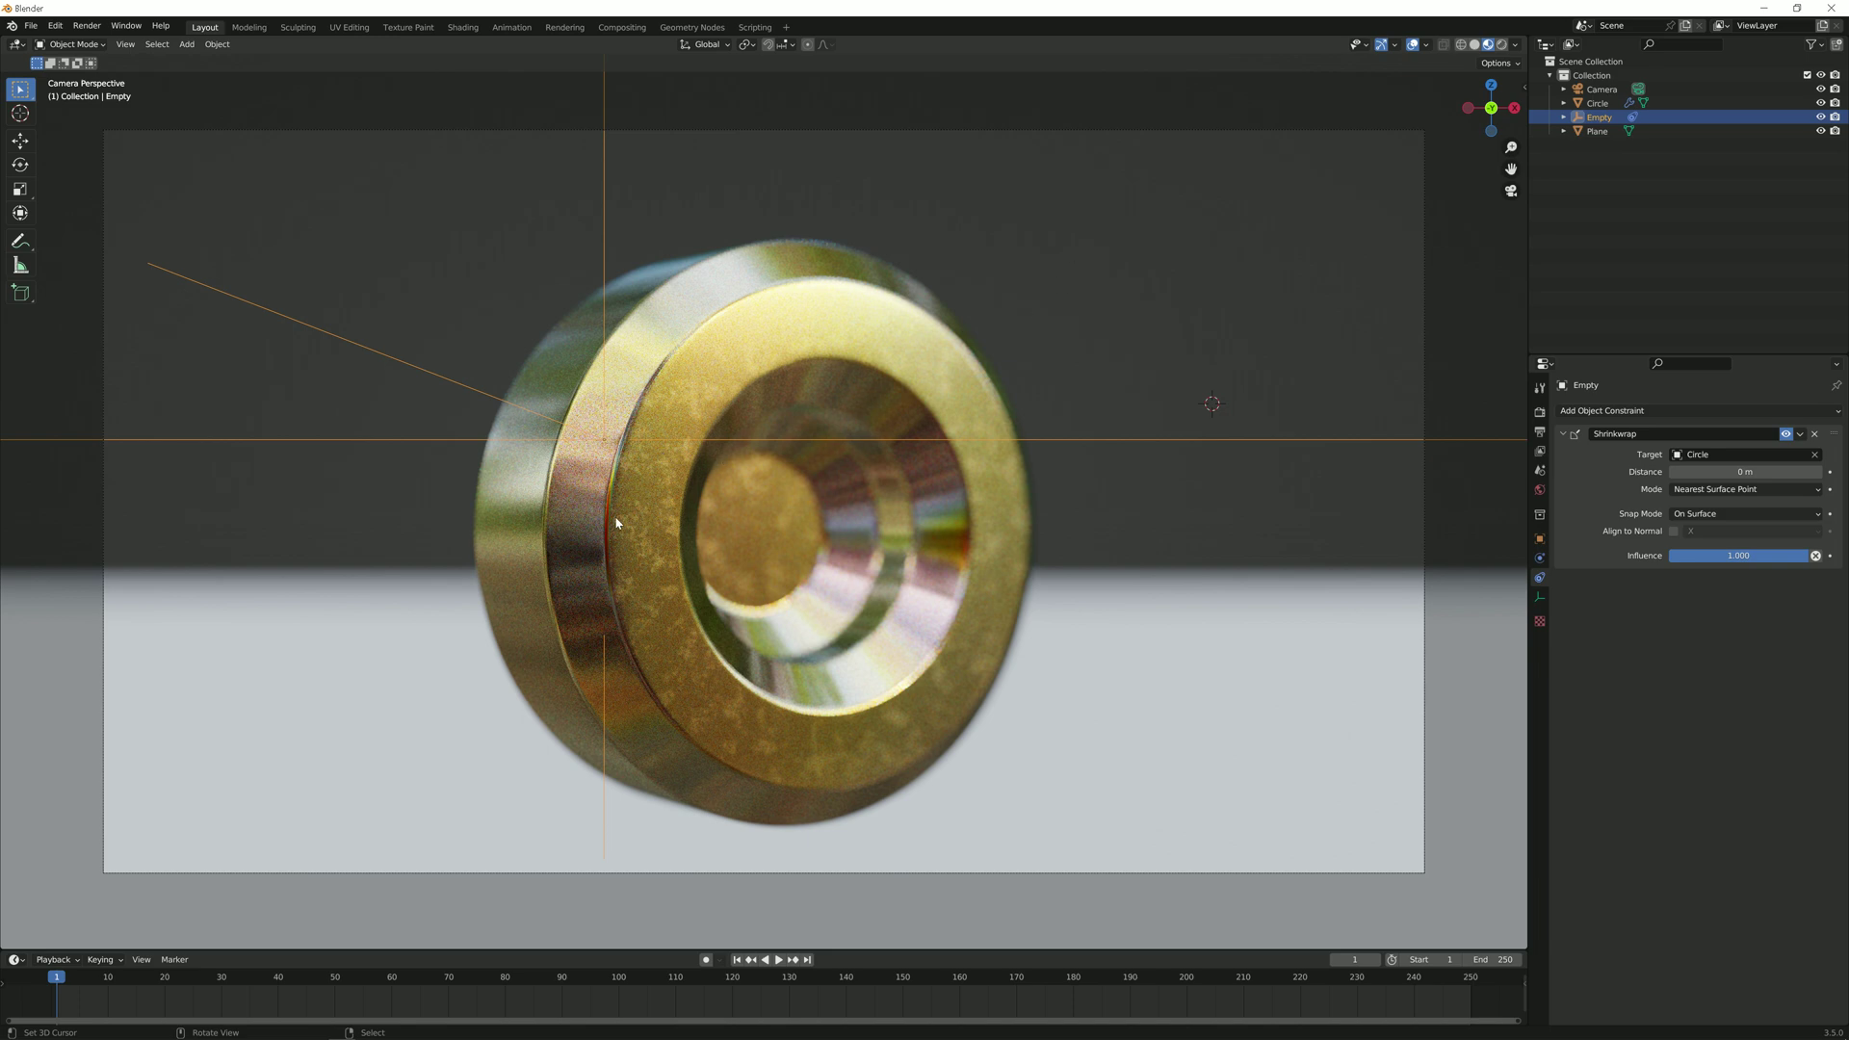
# Step: Drag the shrinkwrapped Empty across the ring to a new surface spot
pyautogui.press('g')
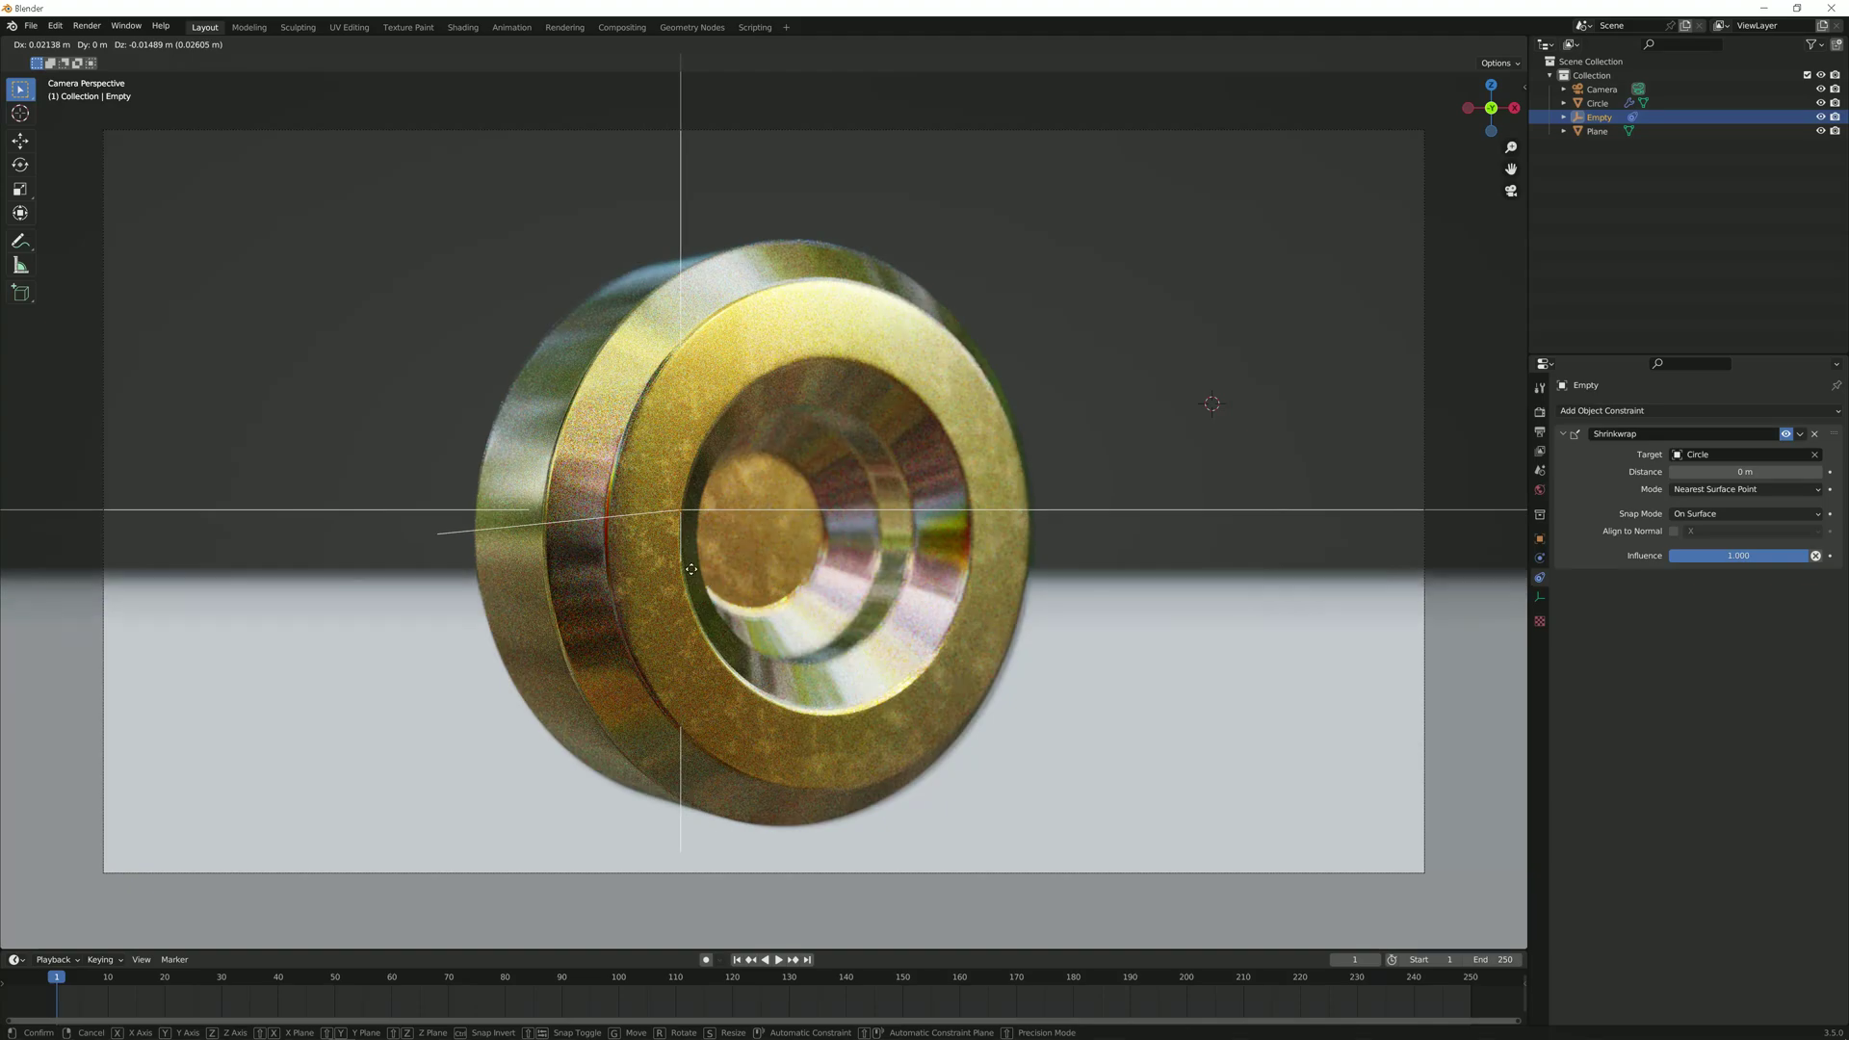
pyautogui.click(608, 556)
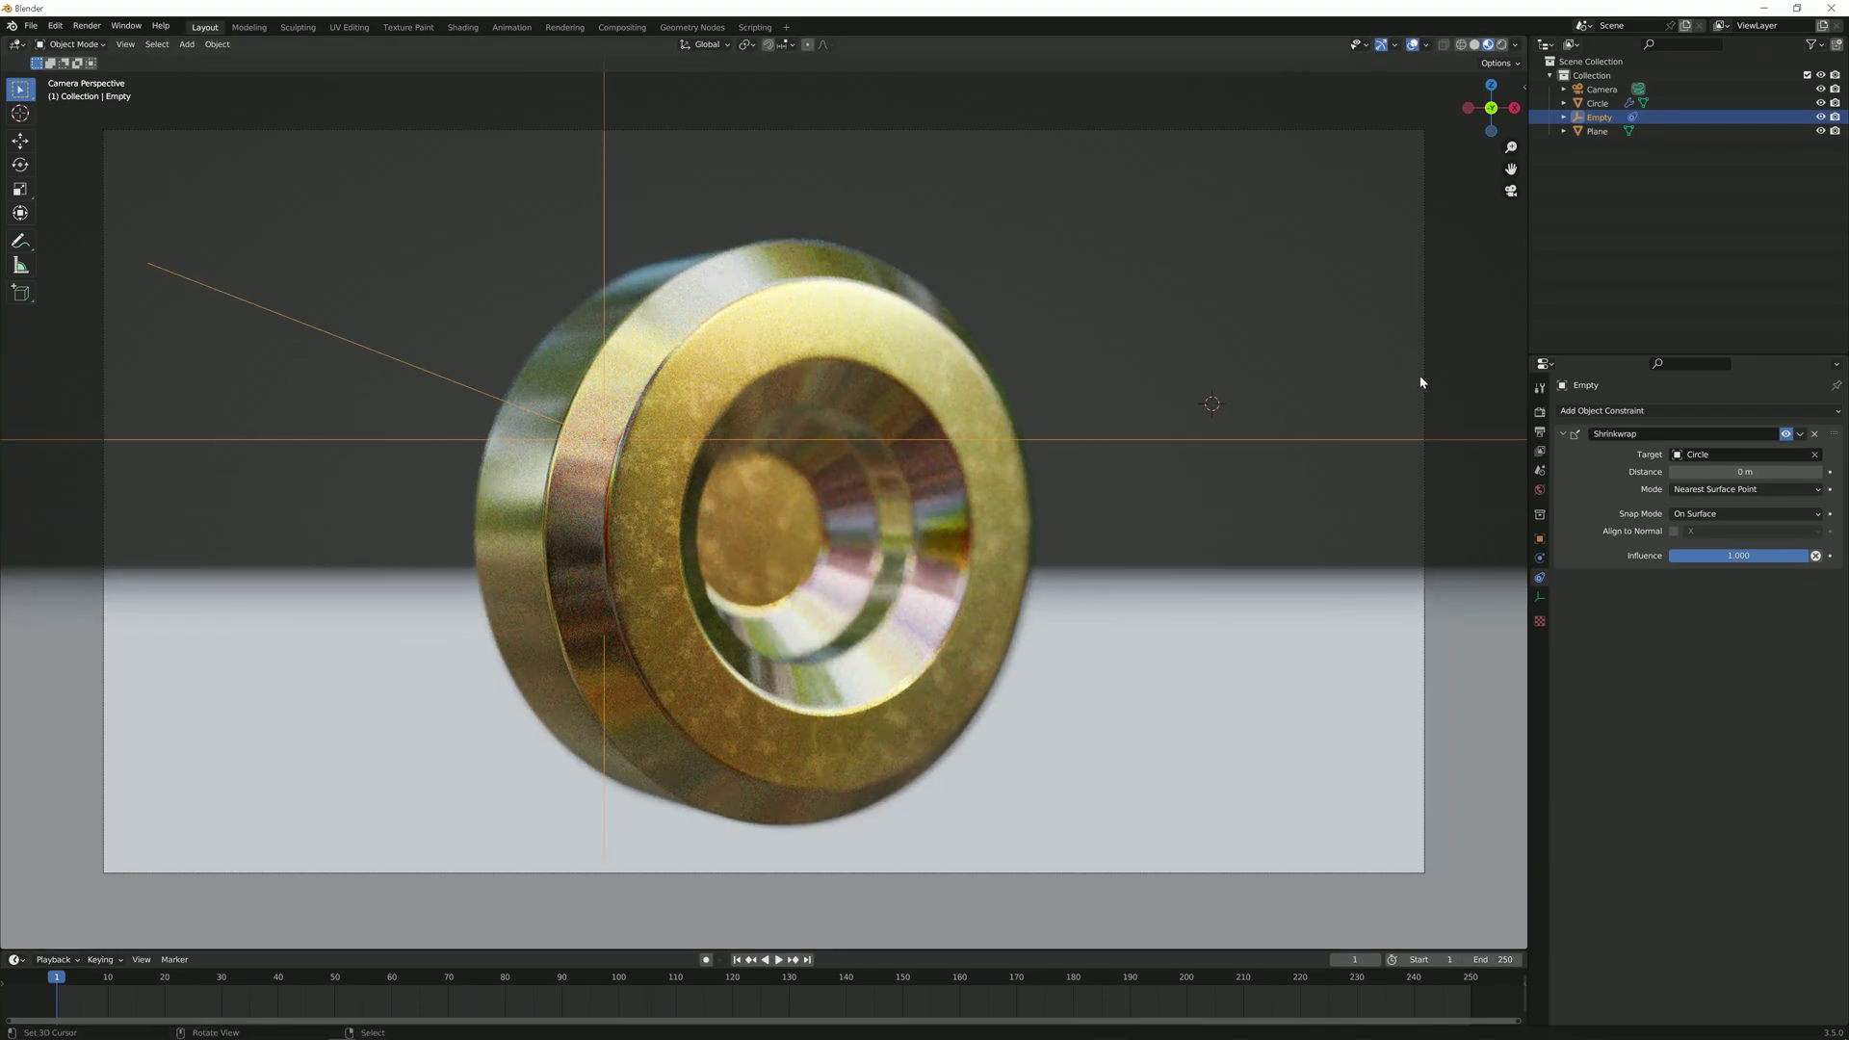
# Step: Select the camera and enable Lock Camera to View in the sidebar's View settings
pyautogui.click(1202, 490)
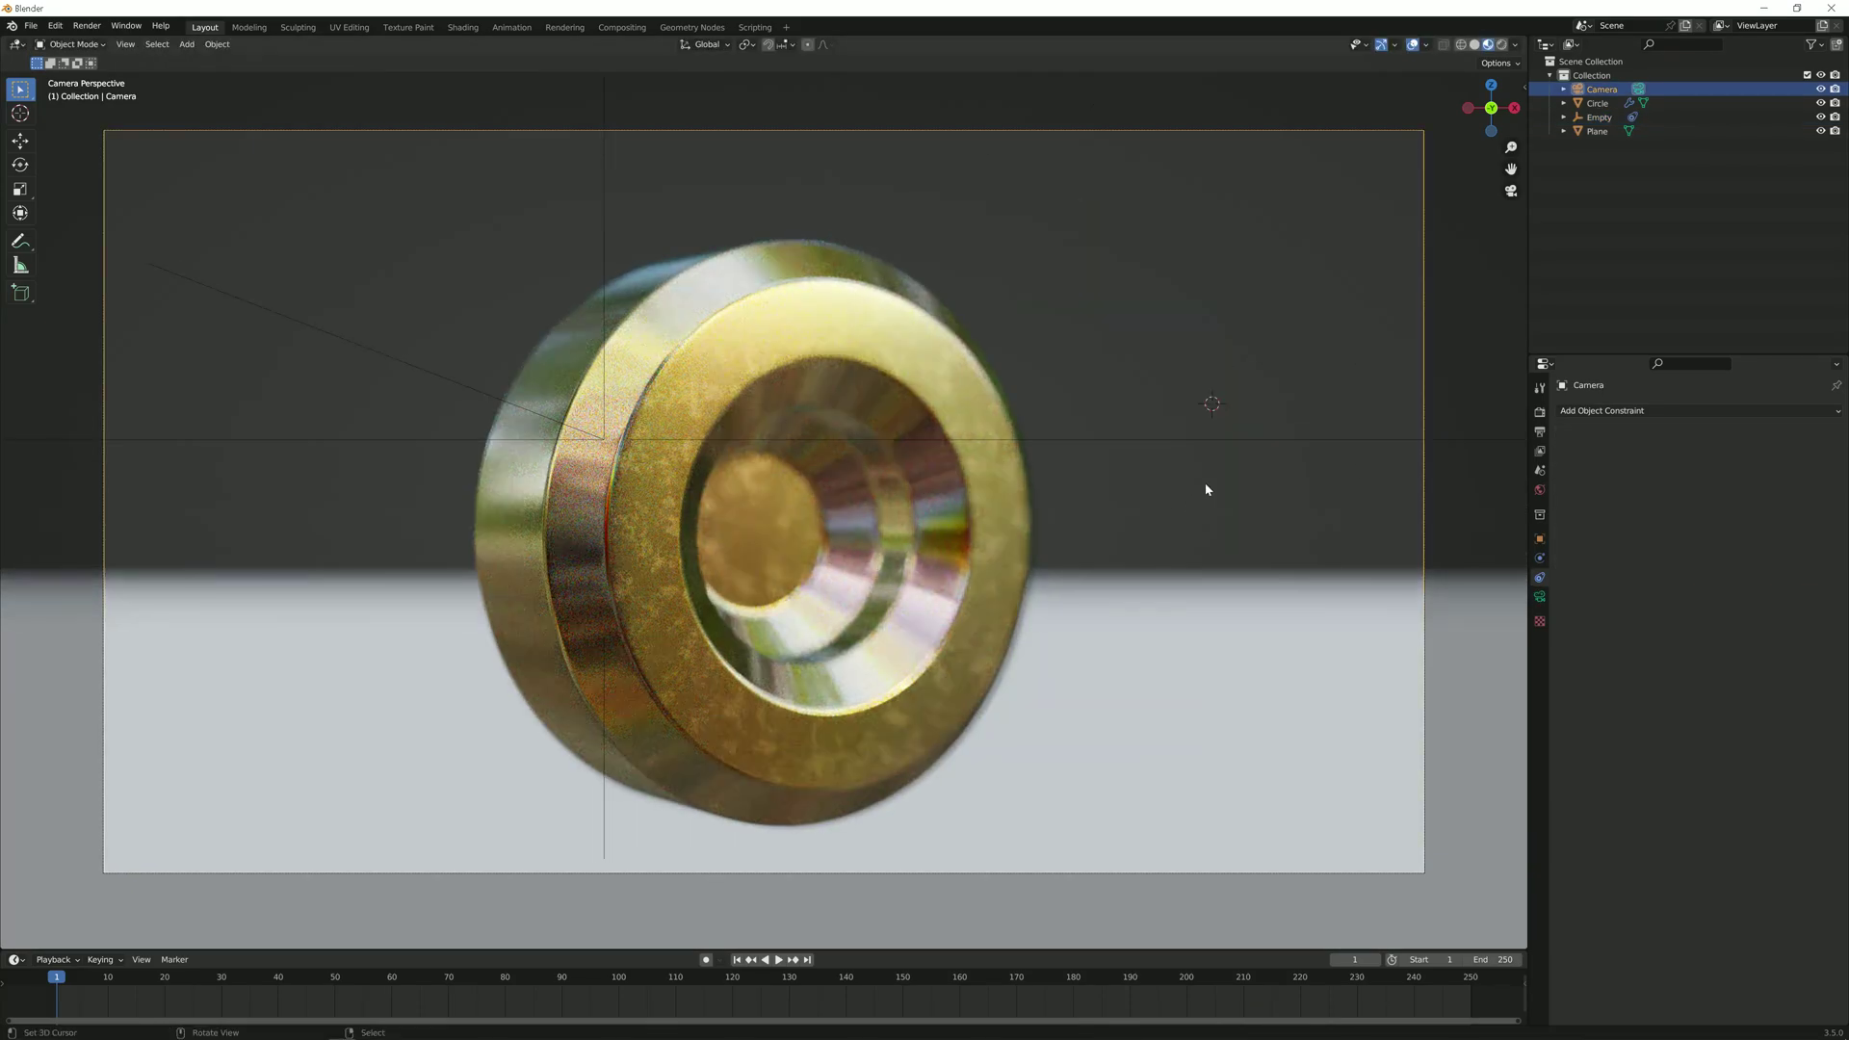
pyautogui.press('n')
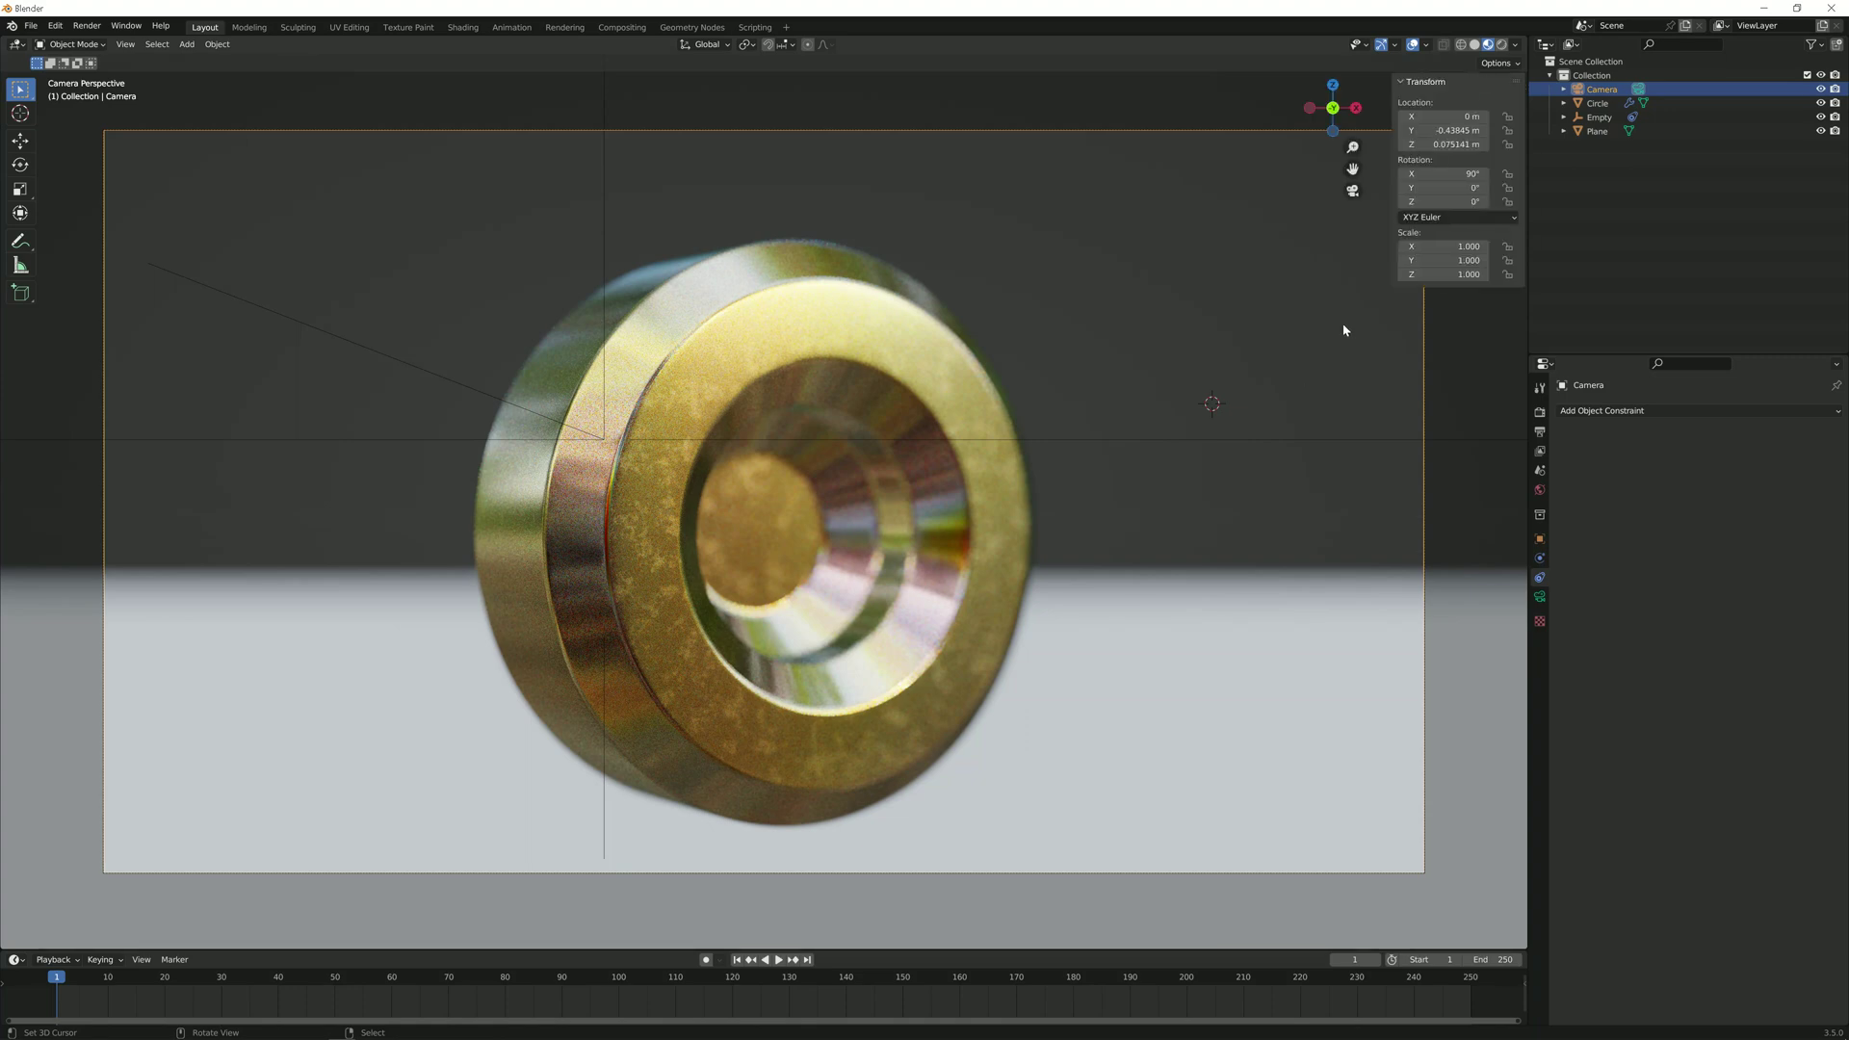
pyautogui.click(1520, 150)
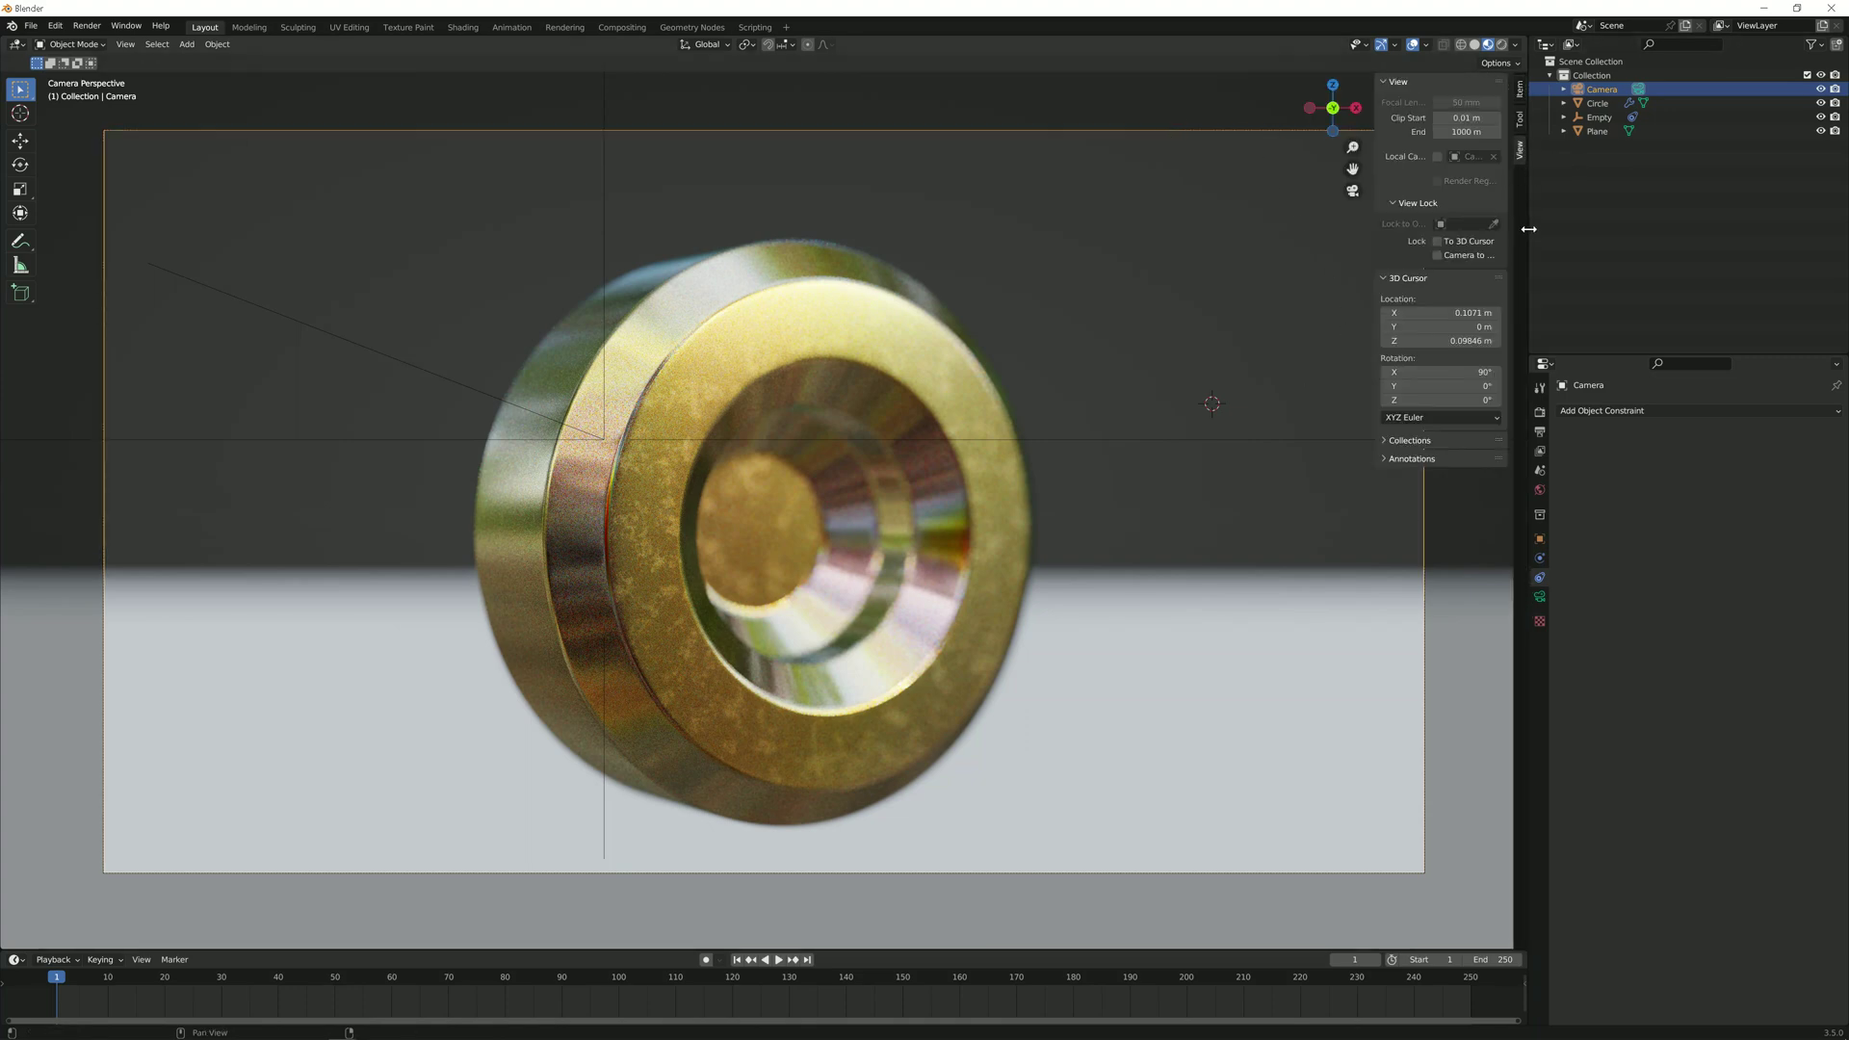
pyautogui.click(1442, 255)
# Step: Orbit the locked camera around to a three-quarter view of the ring
pyautogui.moveTo(1007, 396); pyautogui.dragTo(1183, 416, button='middle')
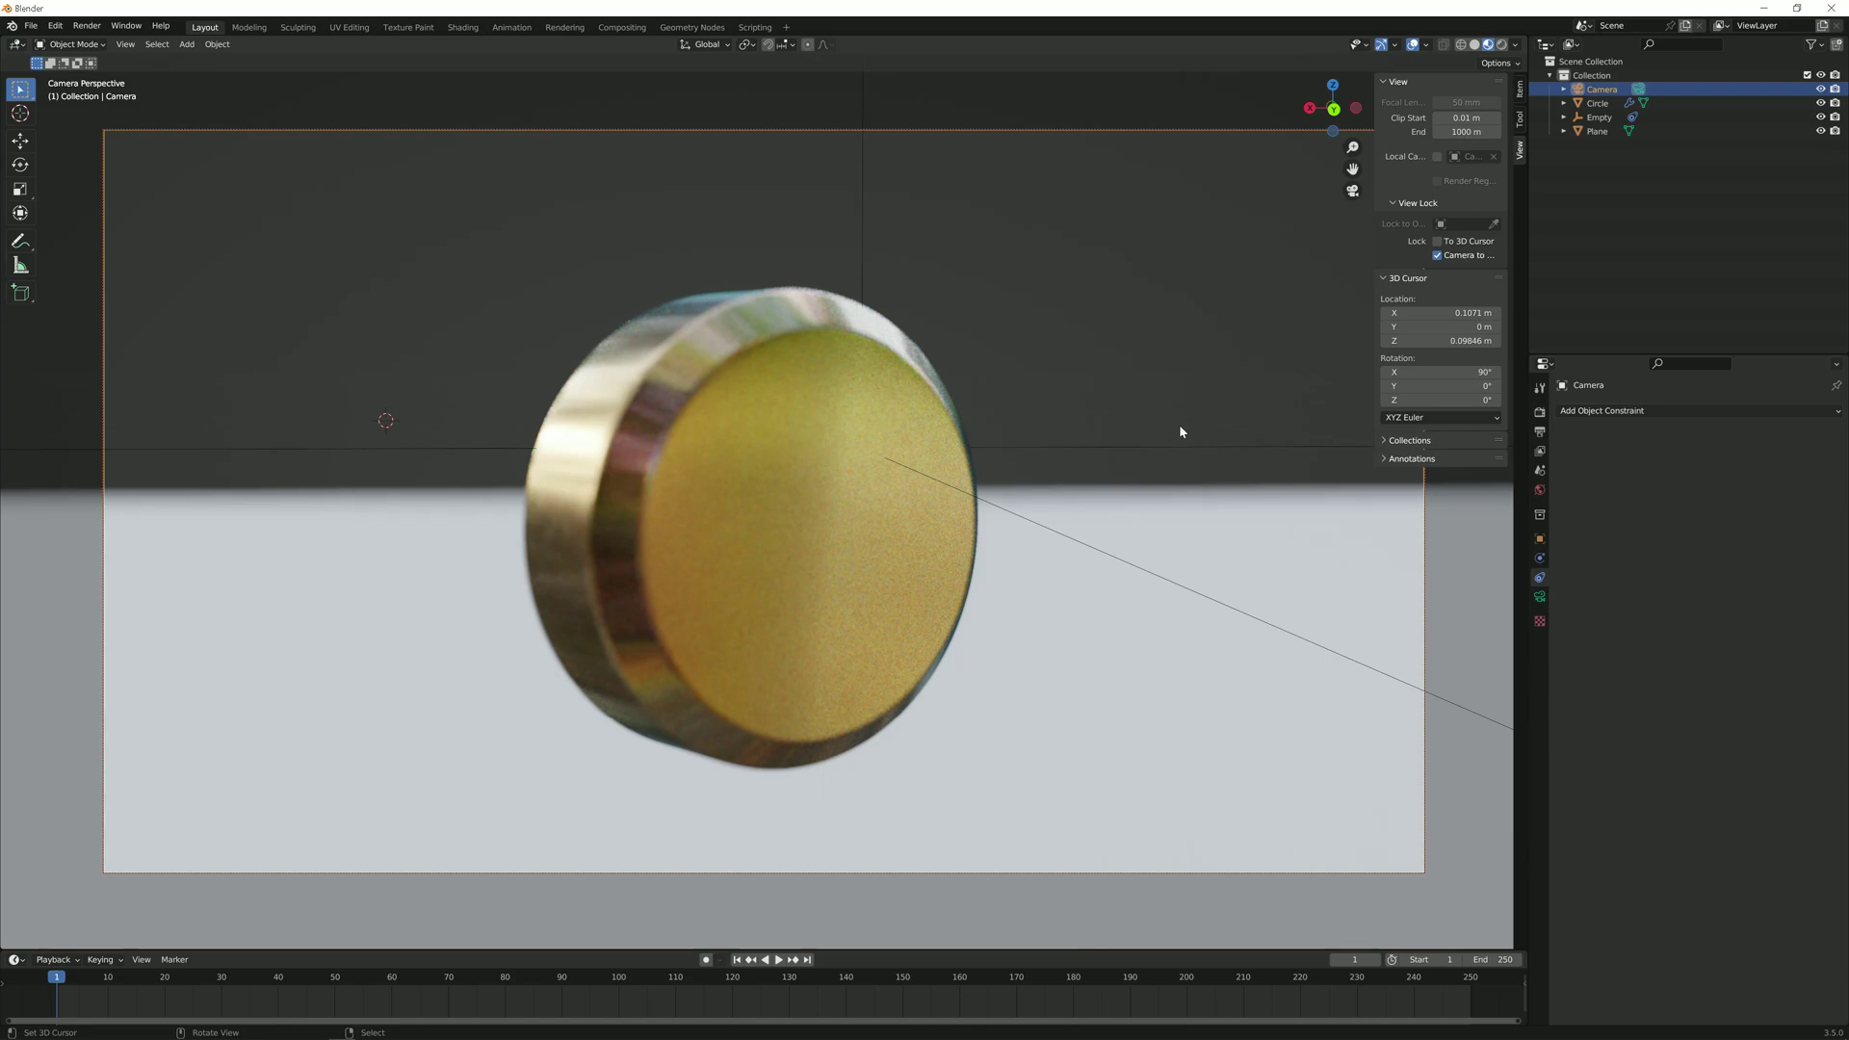
pyautogui.moveTo(1180, 428); pyautogui.dragTo(1142, 420, button='middle')
pyautogui.moveTo(951, 322); pyautogui.dragTo(638, 423, button='middle')
# Step: Parent the Empty to the Camera using Ctrl+P > Object
pyautogui.scroll(2, 626, 414)
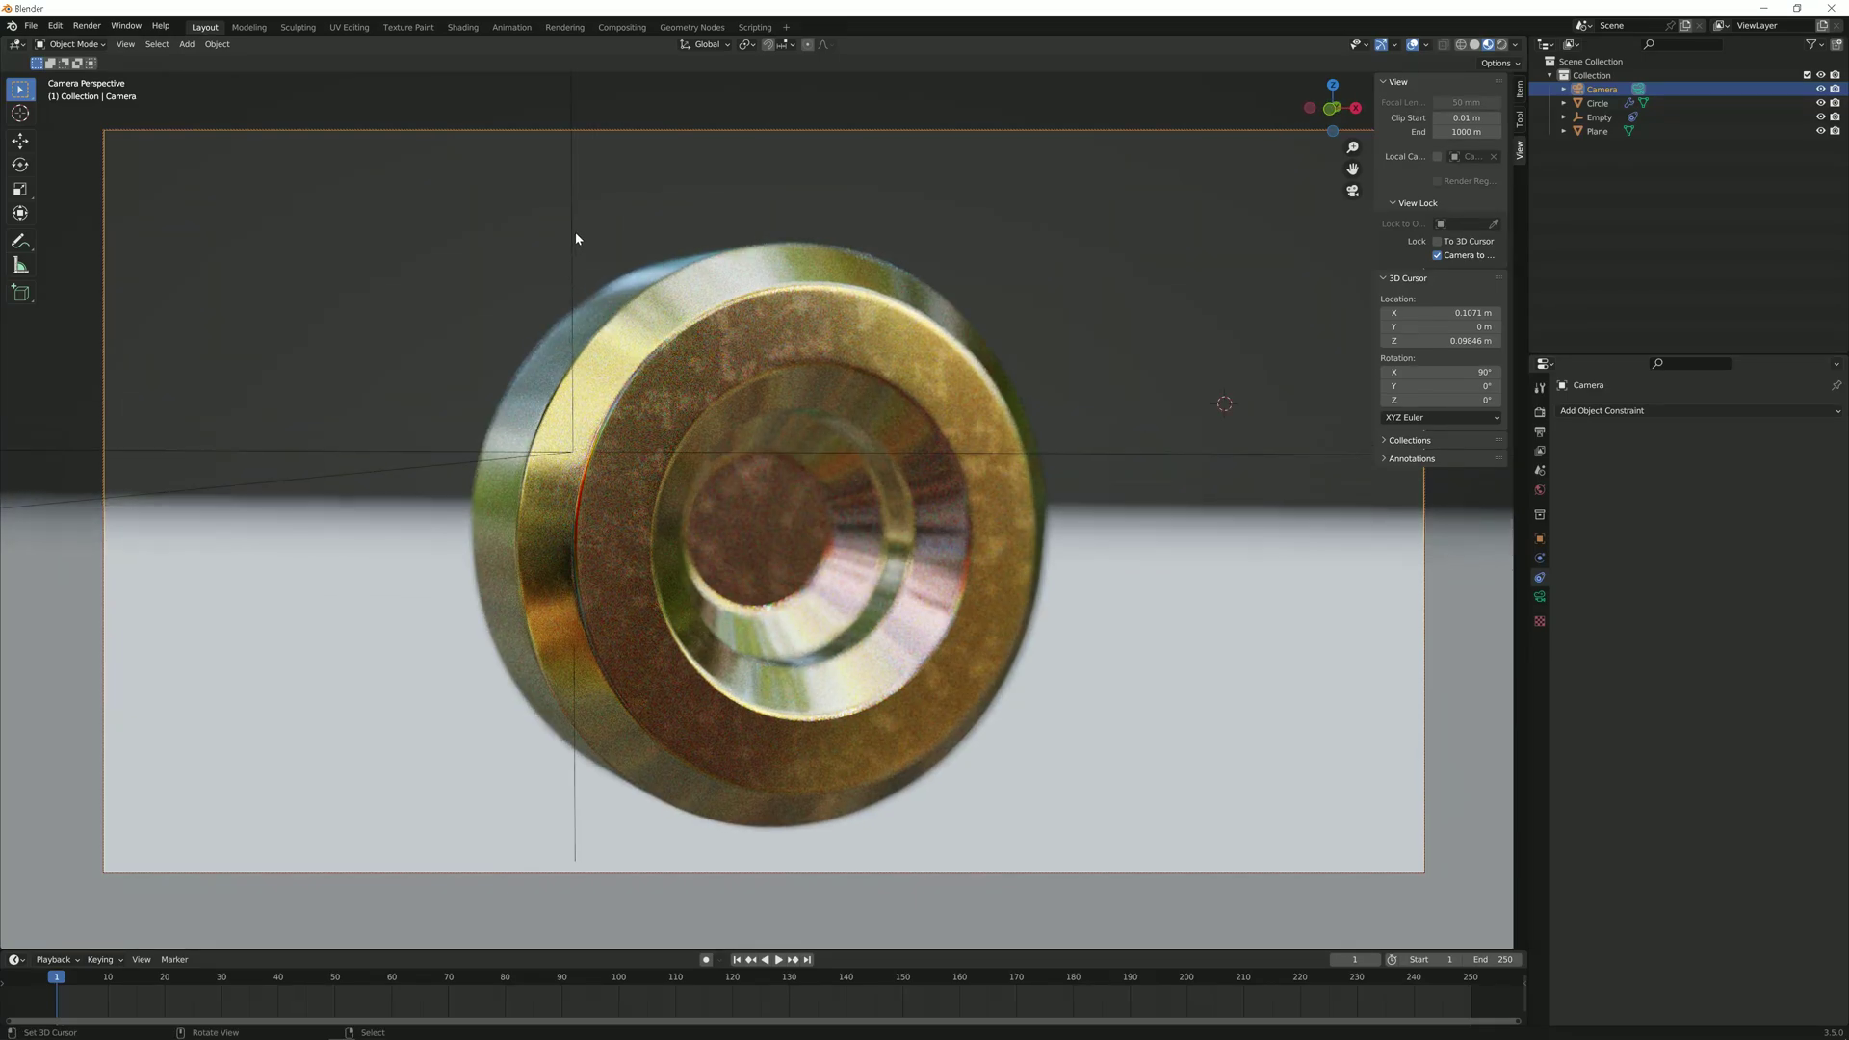
pyautogui.click(576, 234)
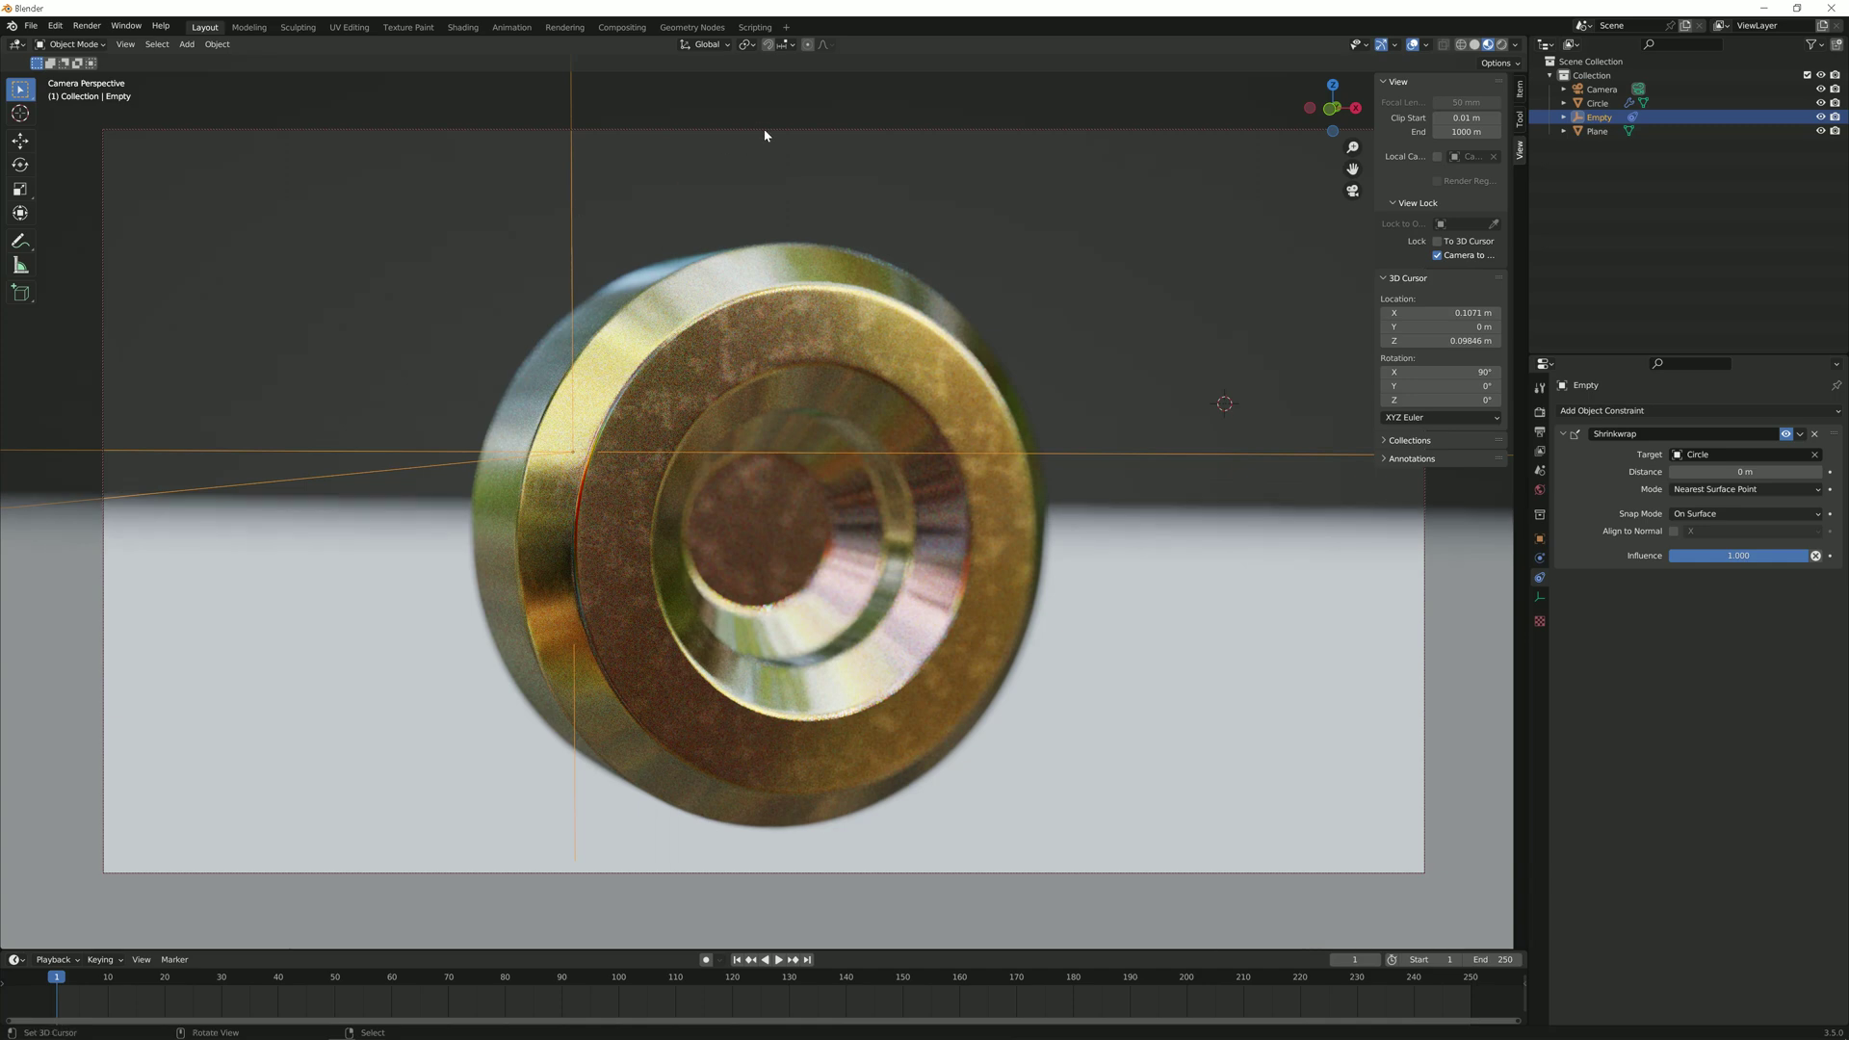
pyautogui.keyDown('shift'); pyautogui.click(838, 132); pyautogui.keyUp('shift')
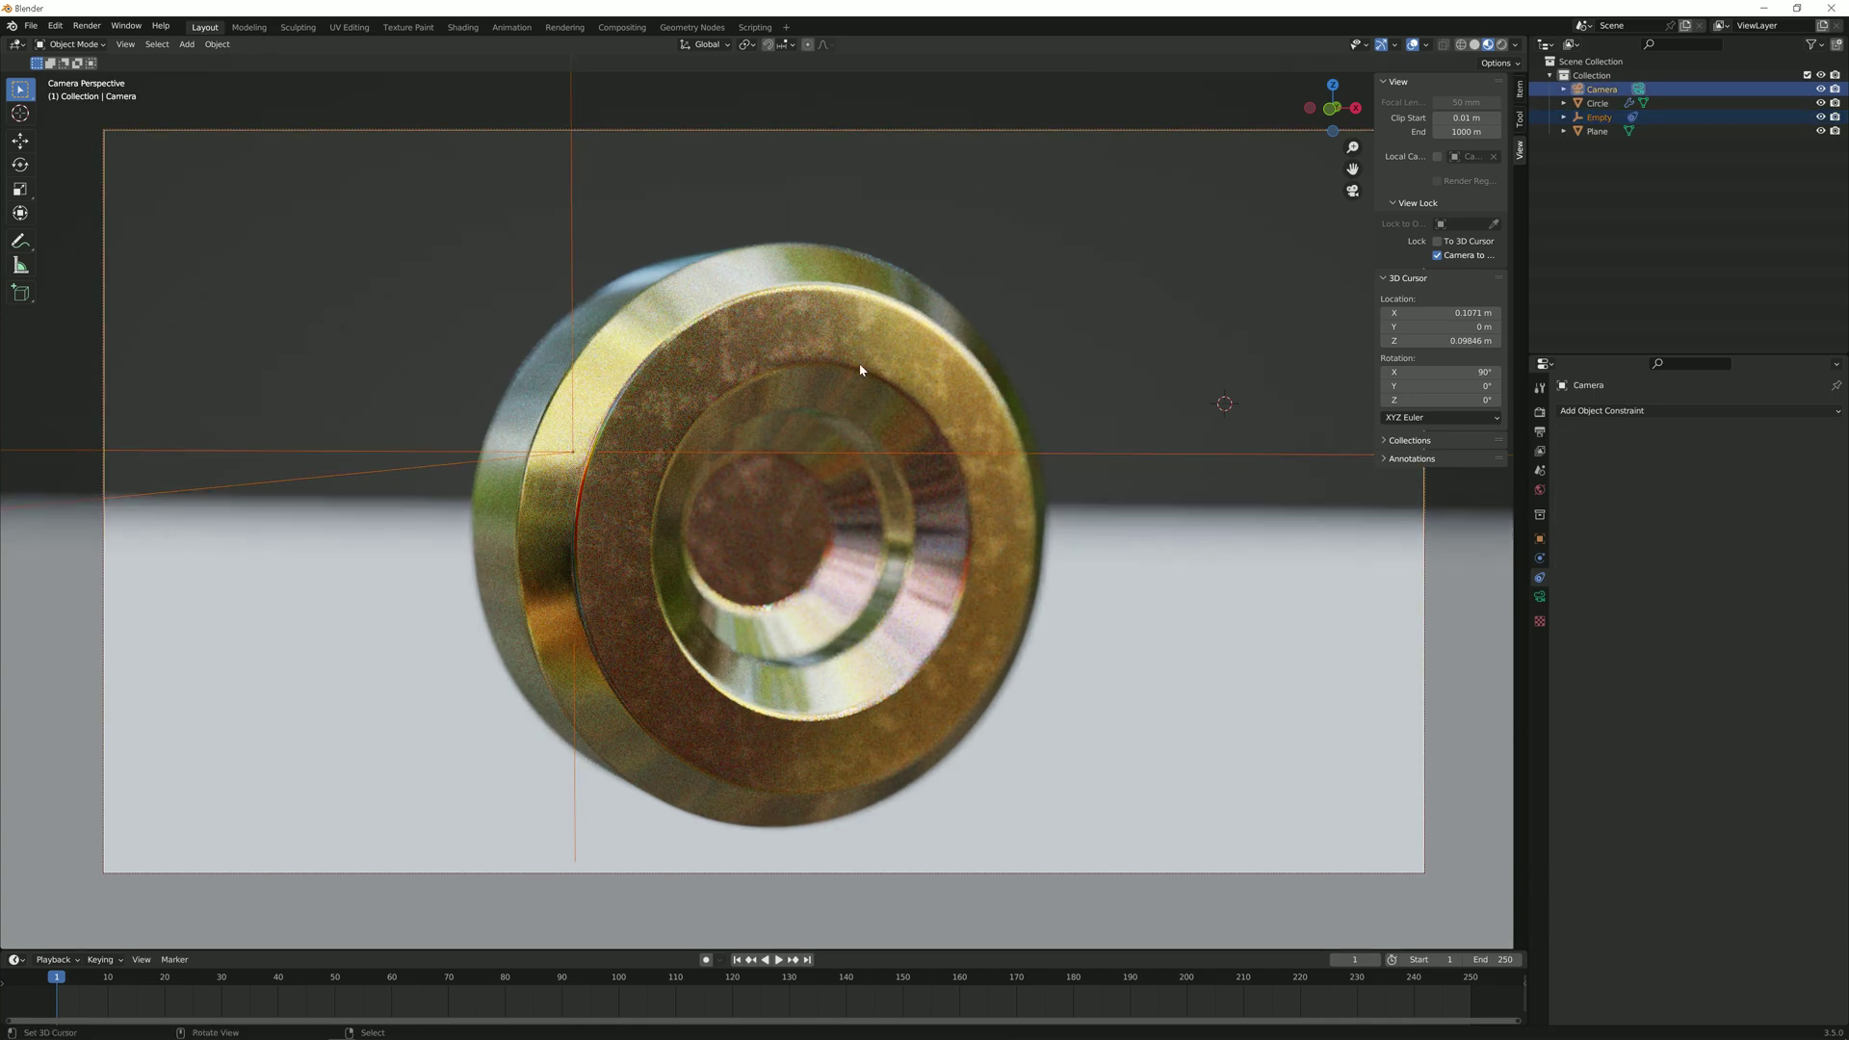
pyautogui.hotkey('ctrl', 'p')
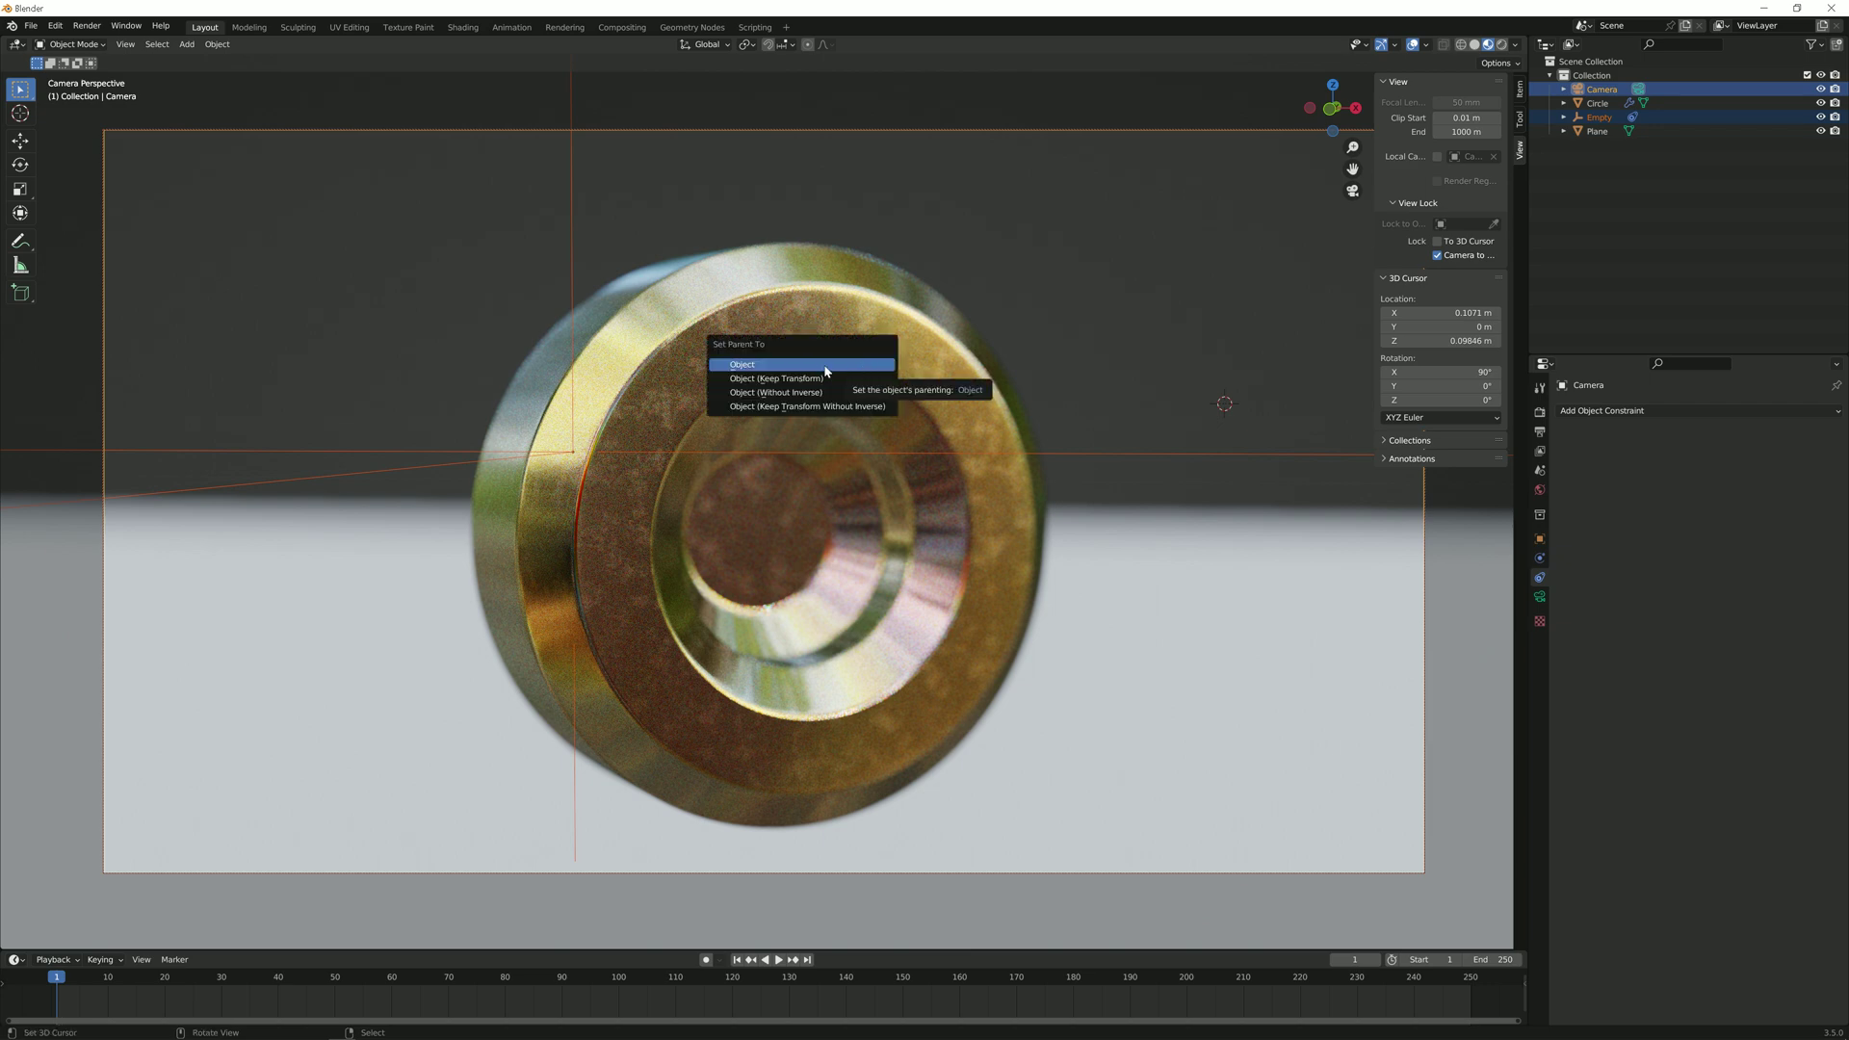
pyautogui.click(822, 367)
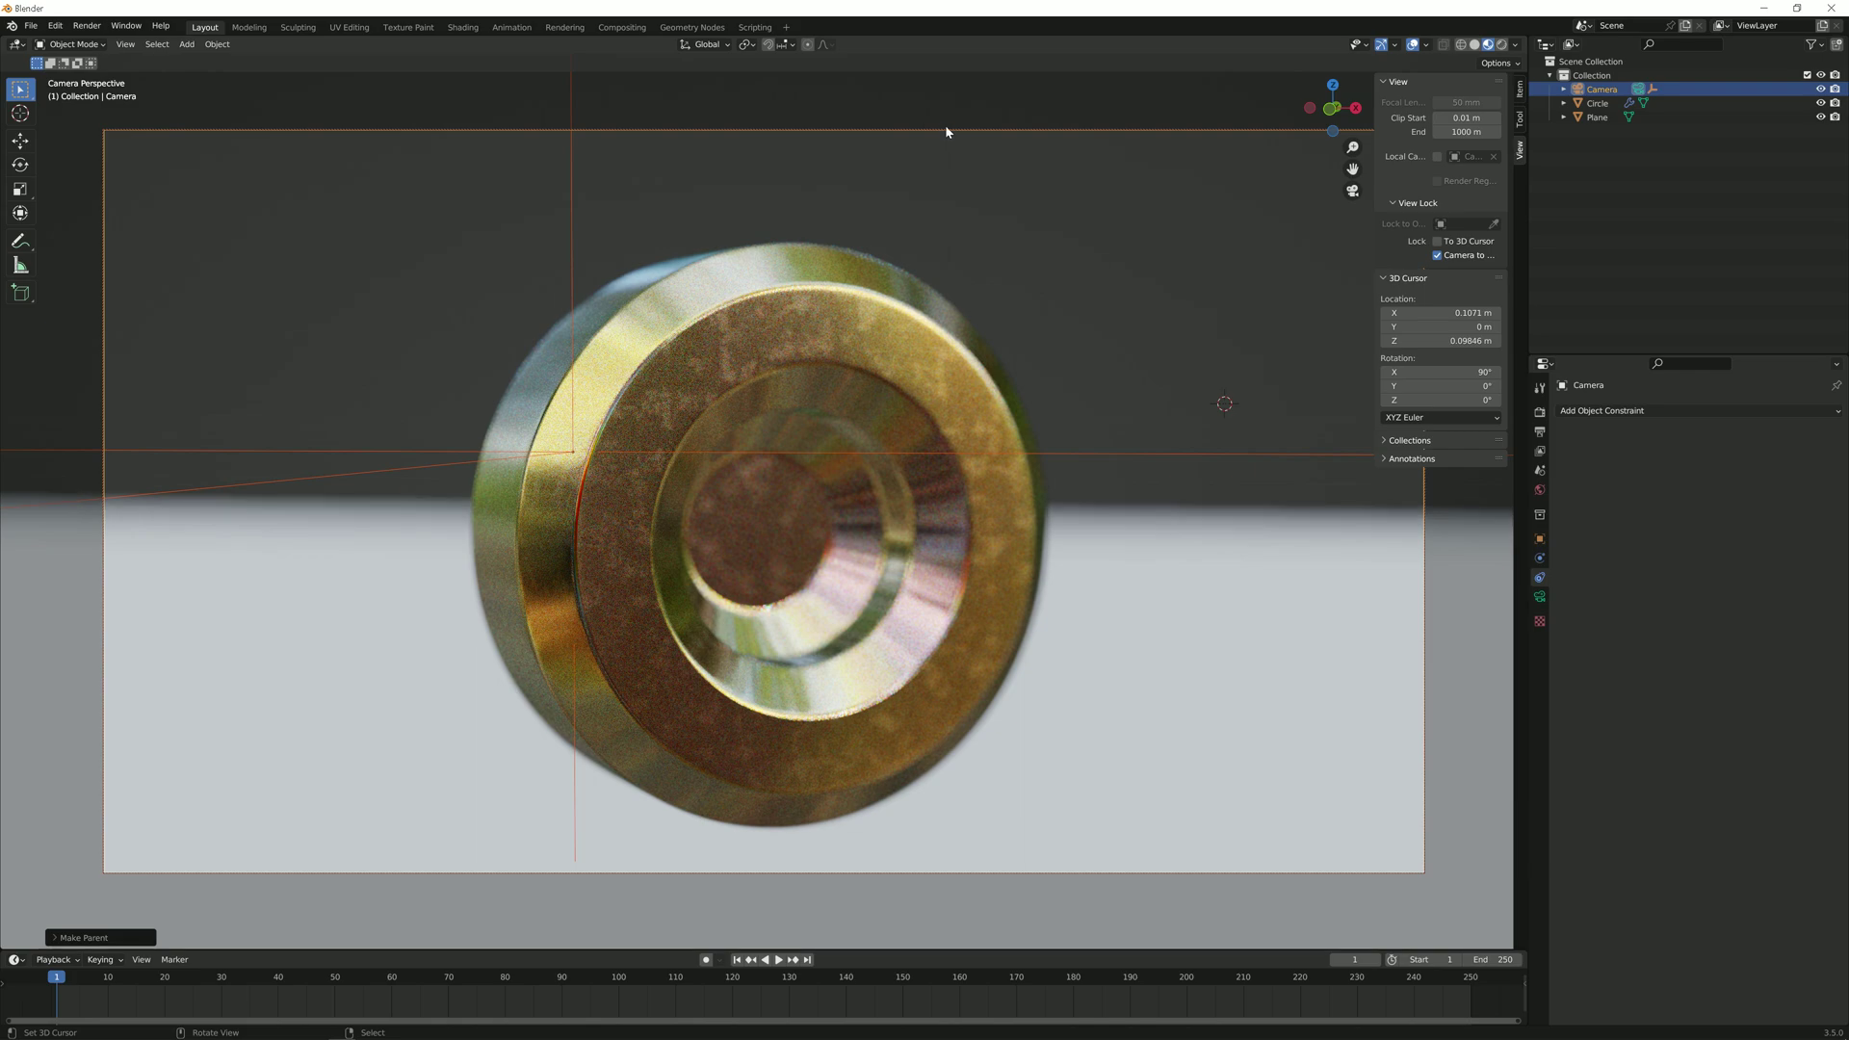
# Step: Zoom and orbit the camera into a three-quarter view of the ring showing its inner hole
pyautogui.click(1032, 287)
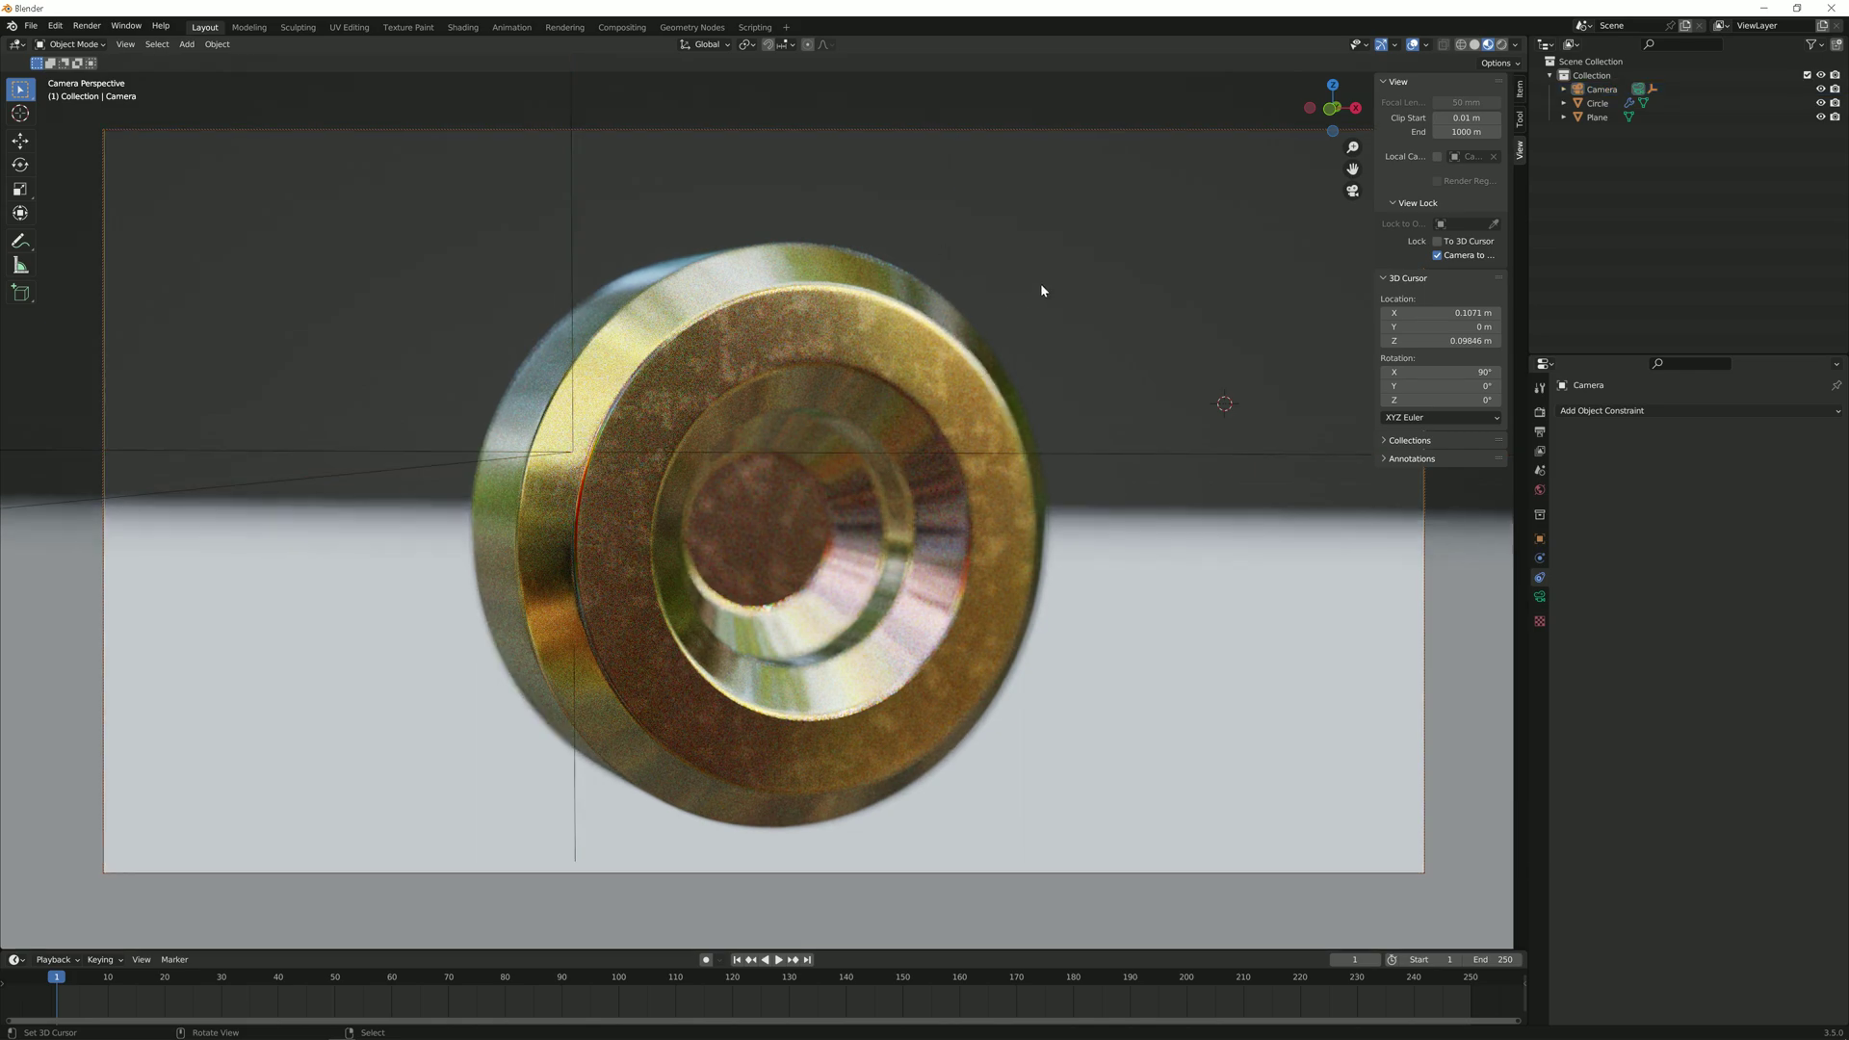
pyautogui.scroll(-3, 1040, 283)
pyautogui.scroll(3, 1042, 270)
pyautogui.scroll(-2, 1041, 270)
pyautogui.scroll(2, 1040, 275)
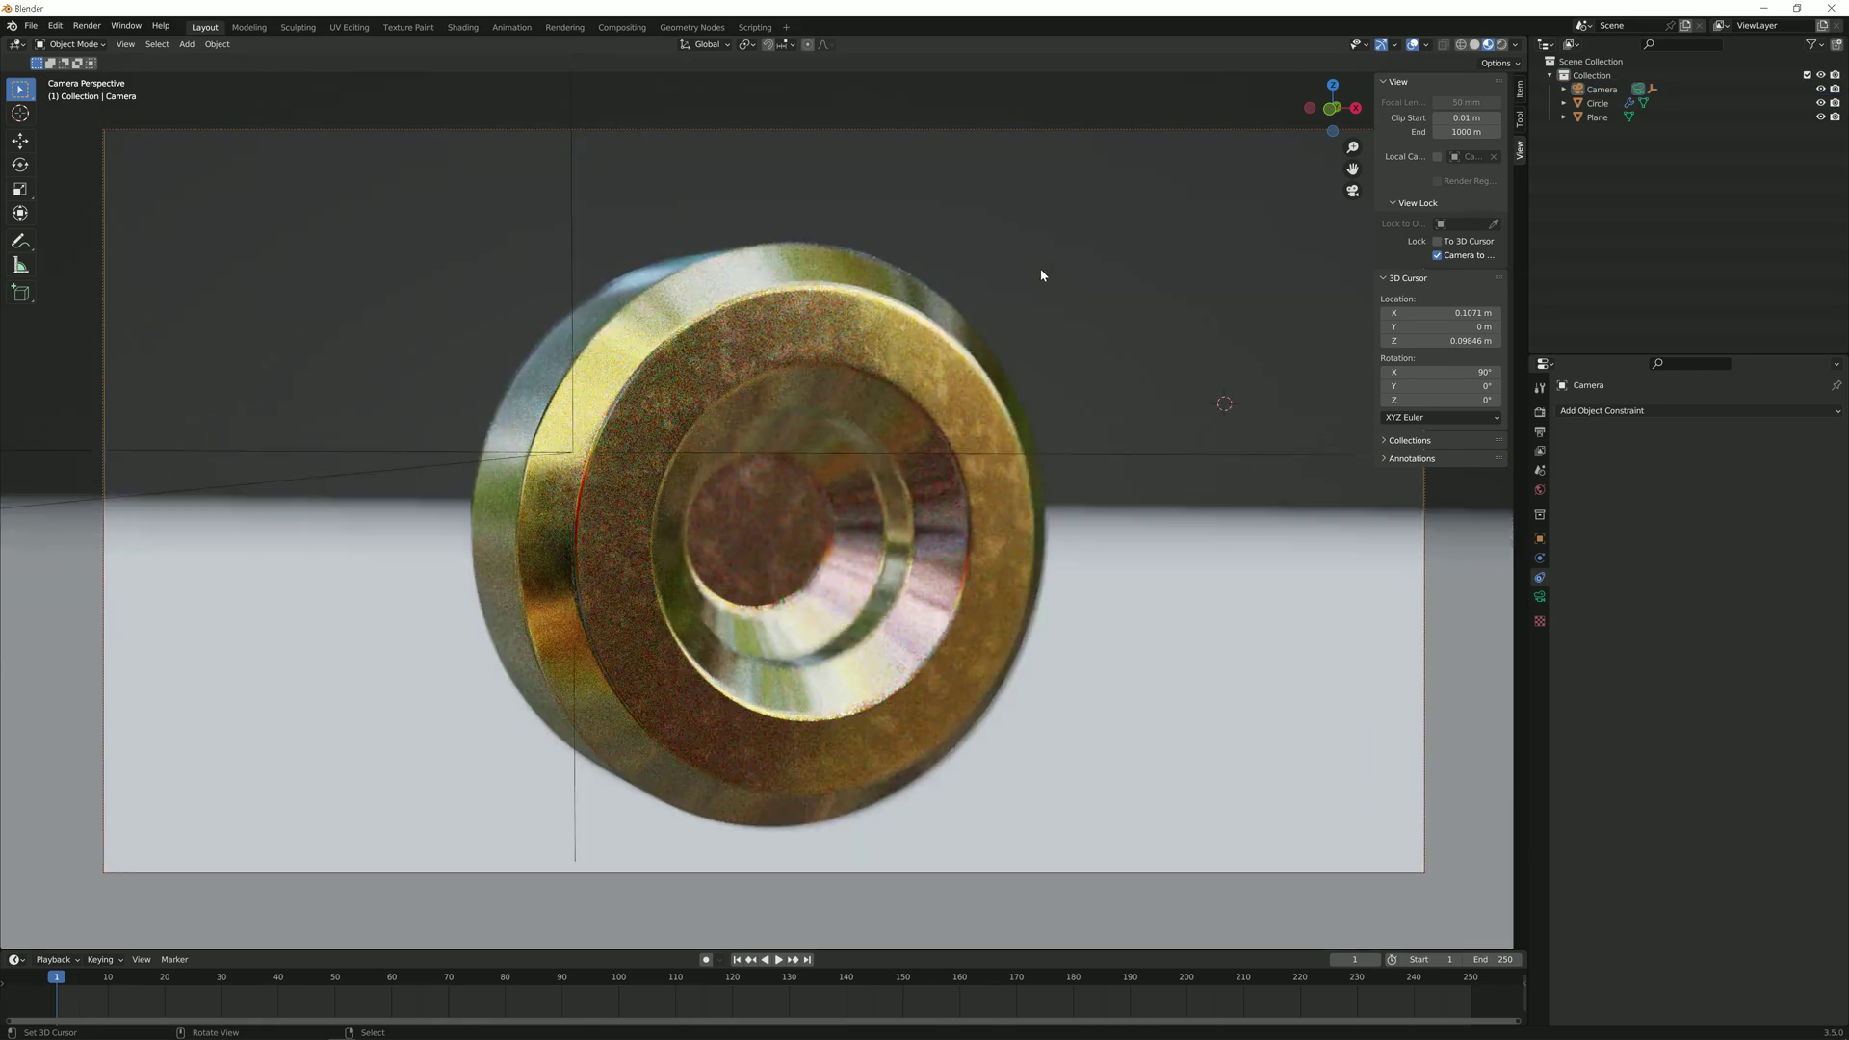
pyautogui.scroll(-4, 1040, 275)
pyautogui.scroll(4, 1041, 274)
pyautogui.scroll(-1, 1040, 274)
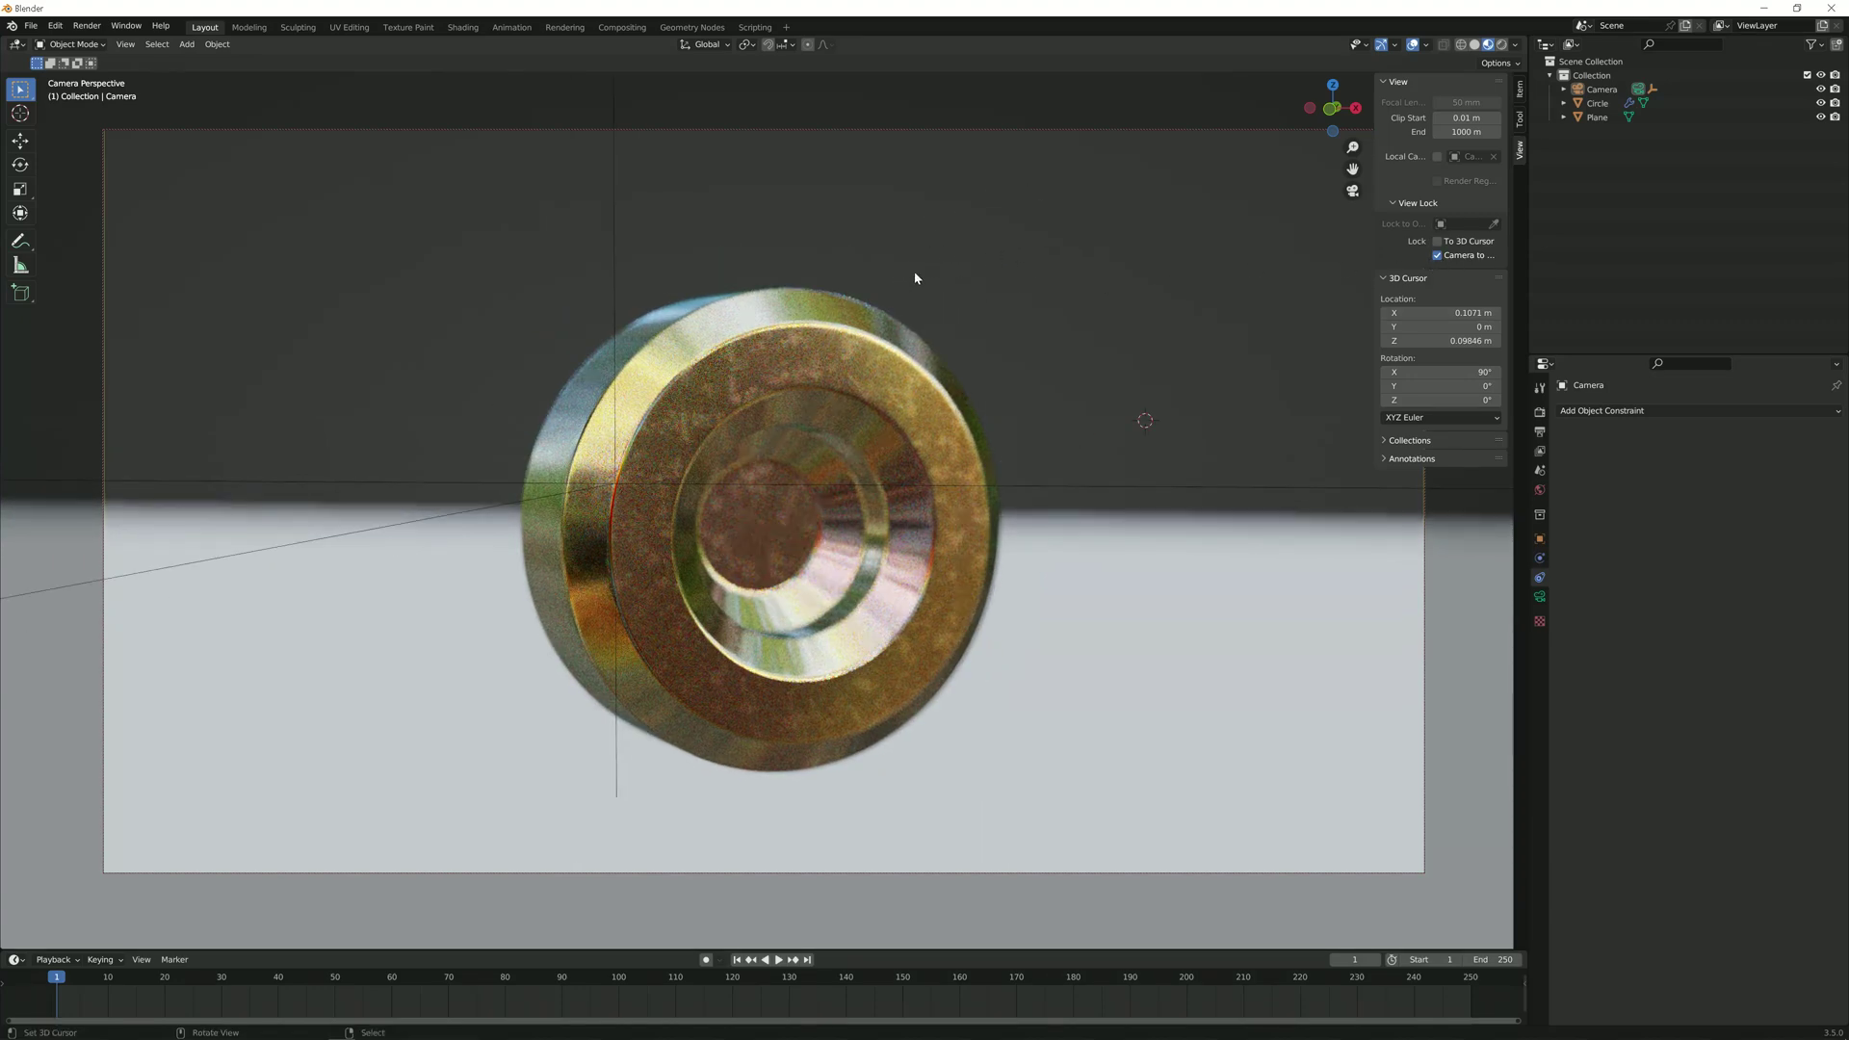
pyautogui.moveTo(904, 262); pyautogui.dragTo(1270, 258, button='middle')
pyautogui.moveTo(999, 296); pyautogui.dragTo(872, 345, button='middle')
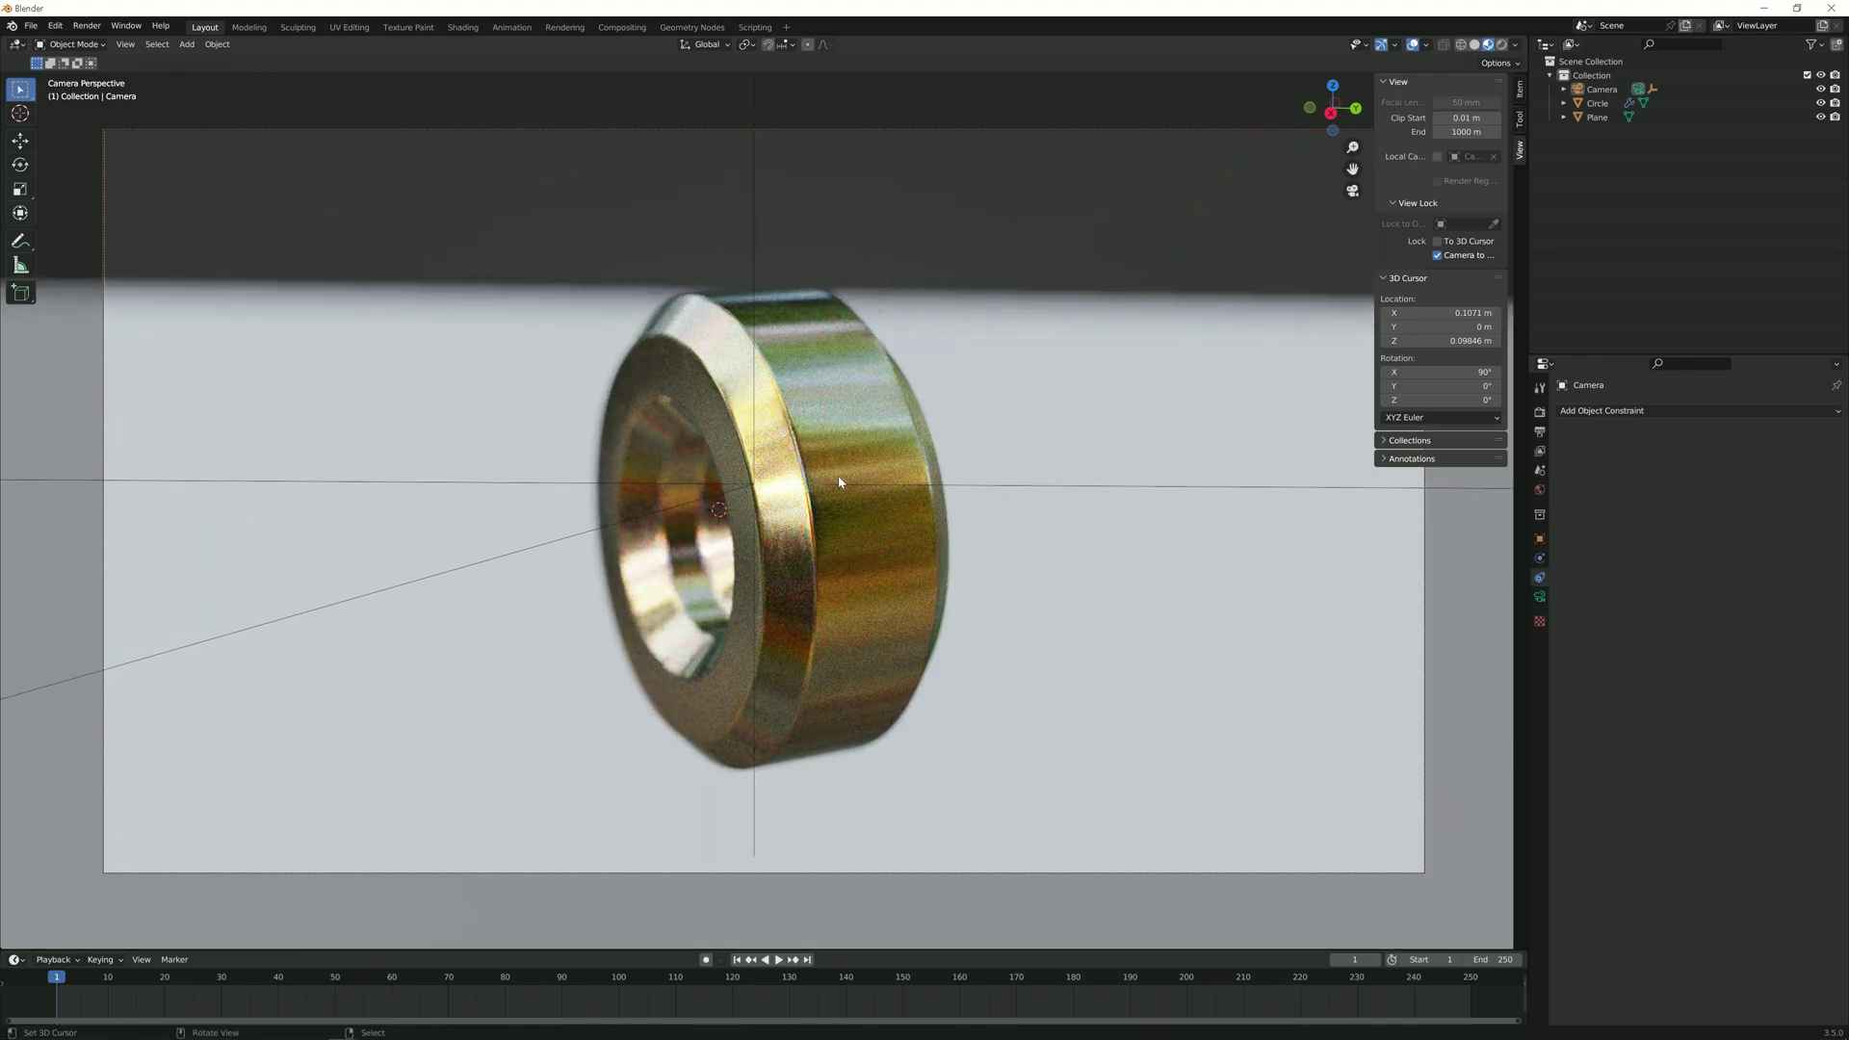
# Step: Grab the Empty and reposition it so the camera frames the ring's stepped front face
pyautogui.click(755, 431)
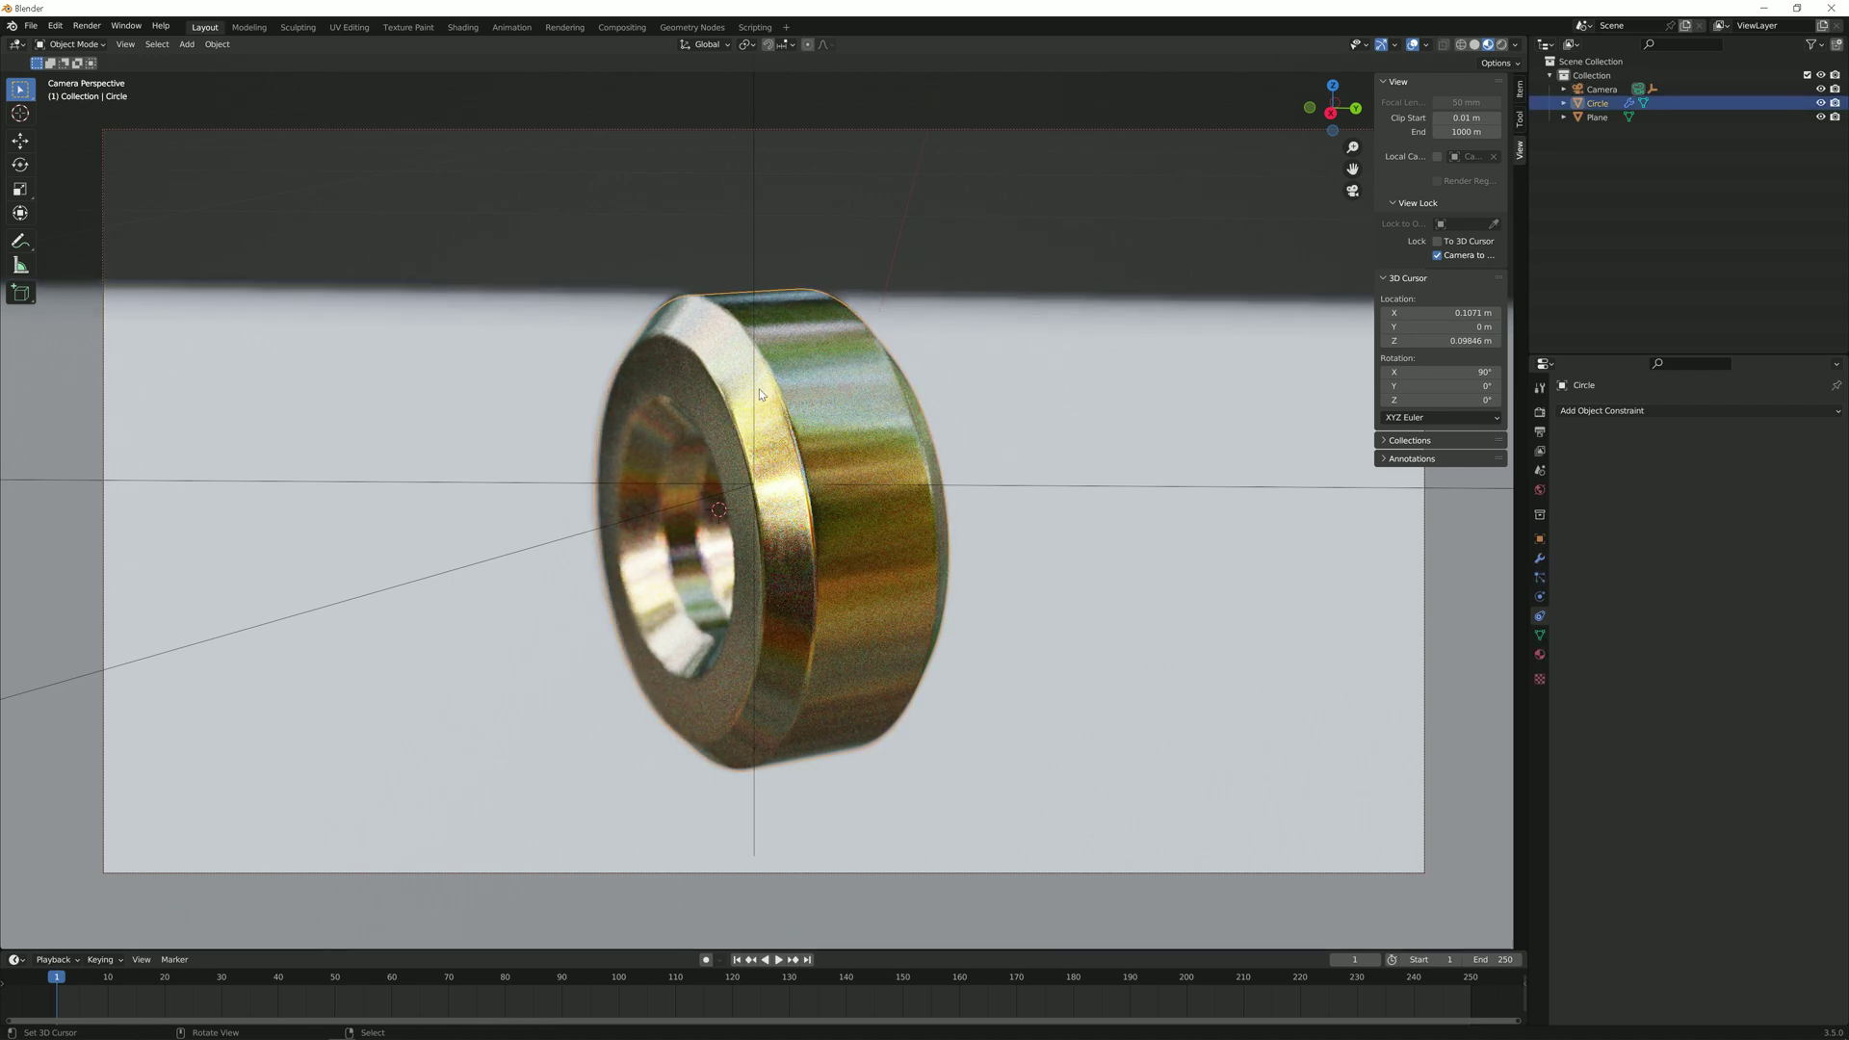
pyautogui.click(752, 282)
pyautogui.press('g')
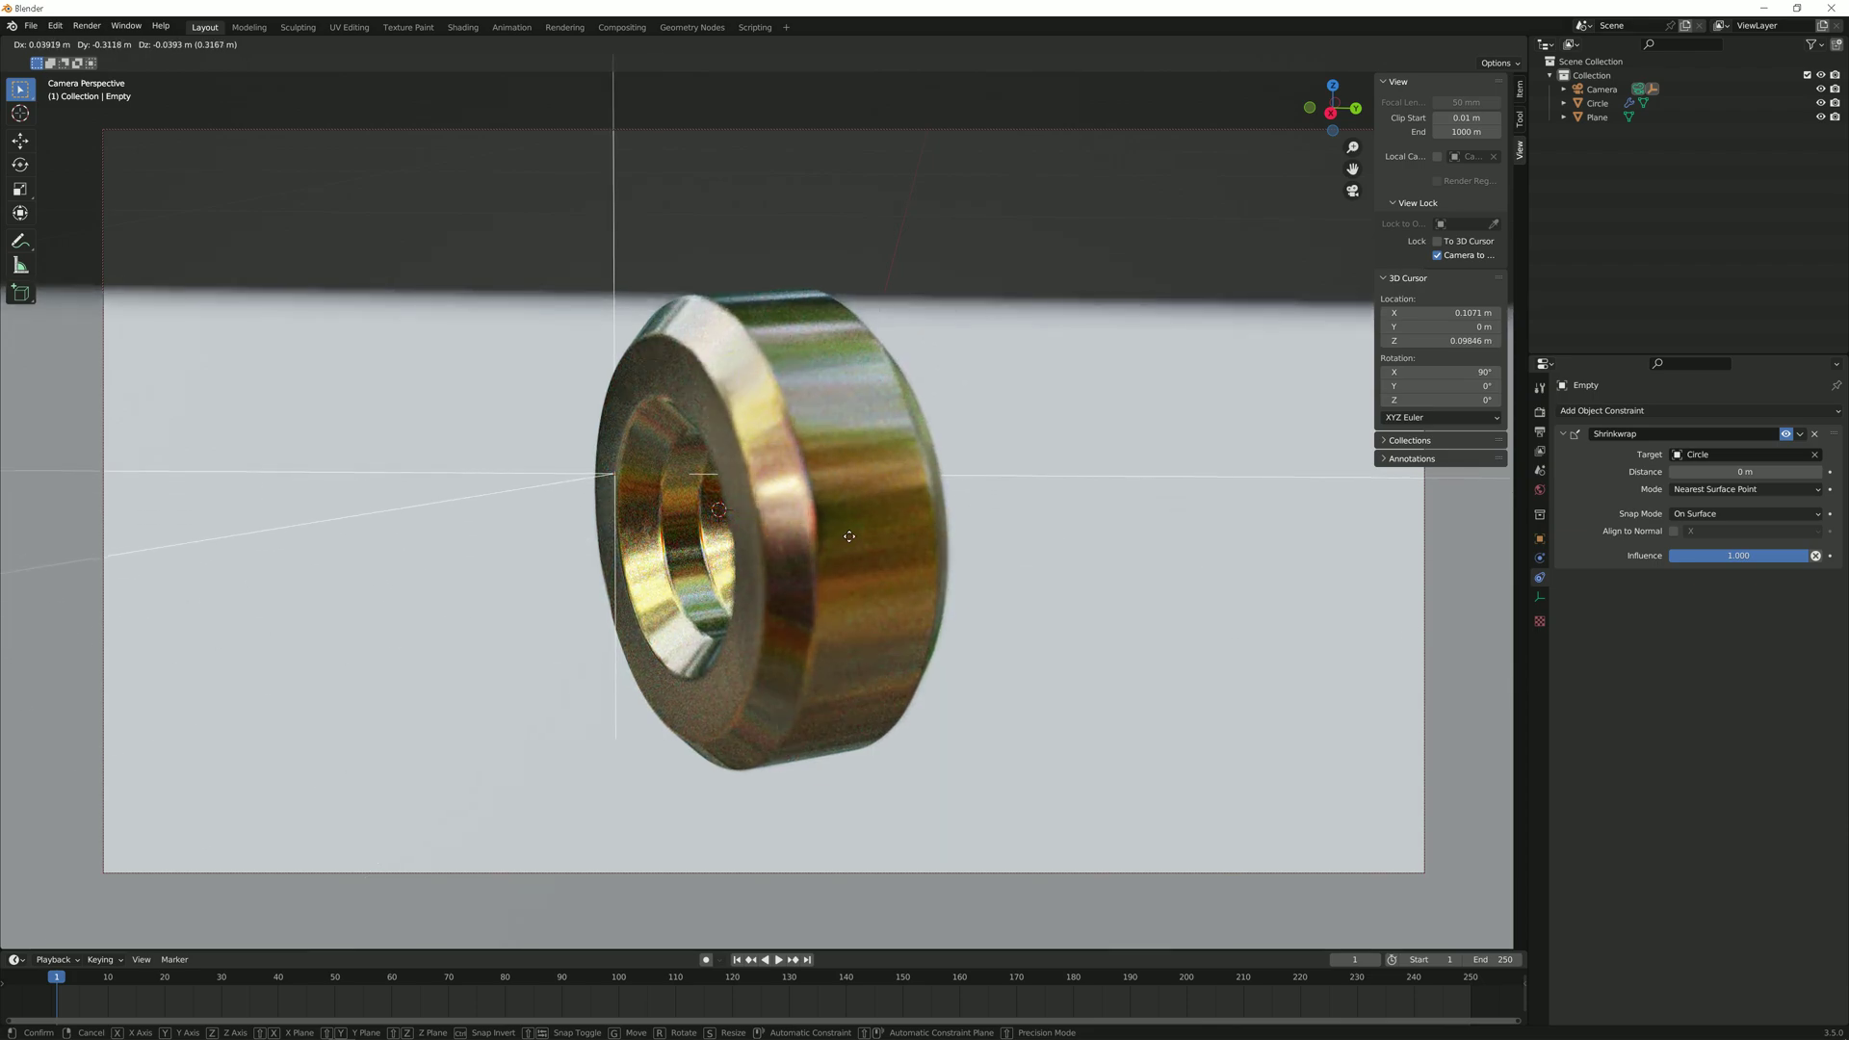
pyautogui.click(1100, 443)
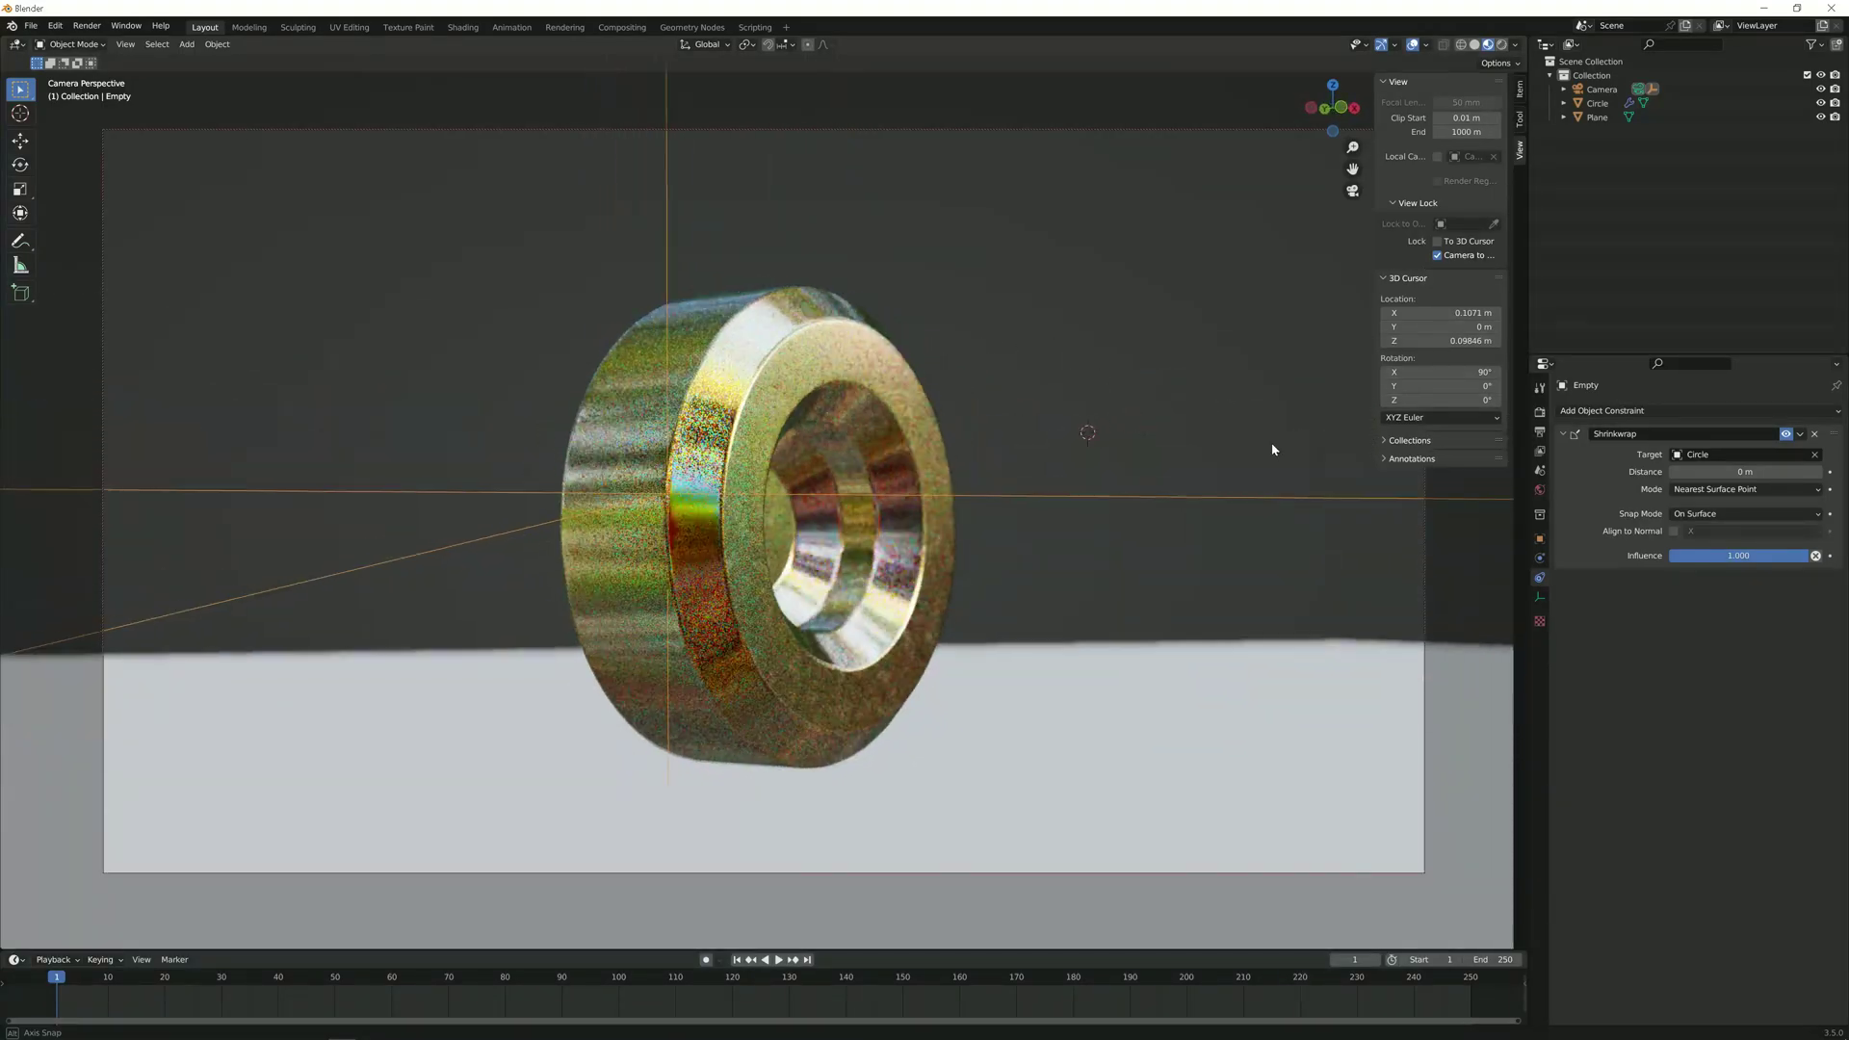
pyautogui.click(1211, 482)
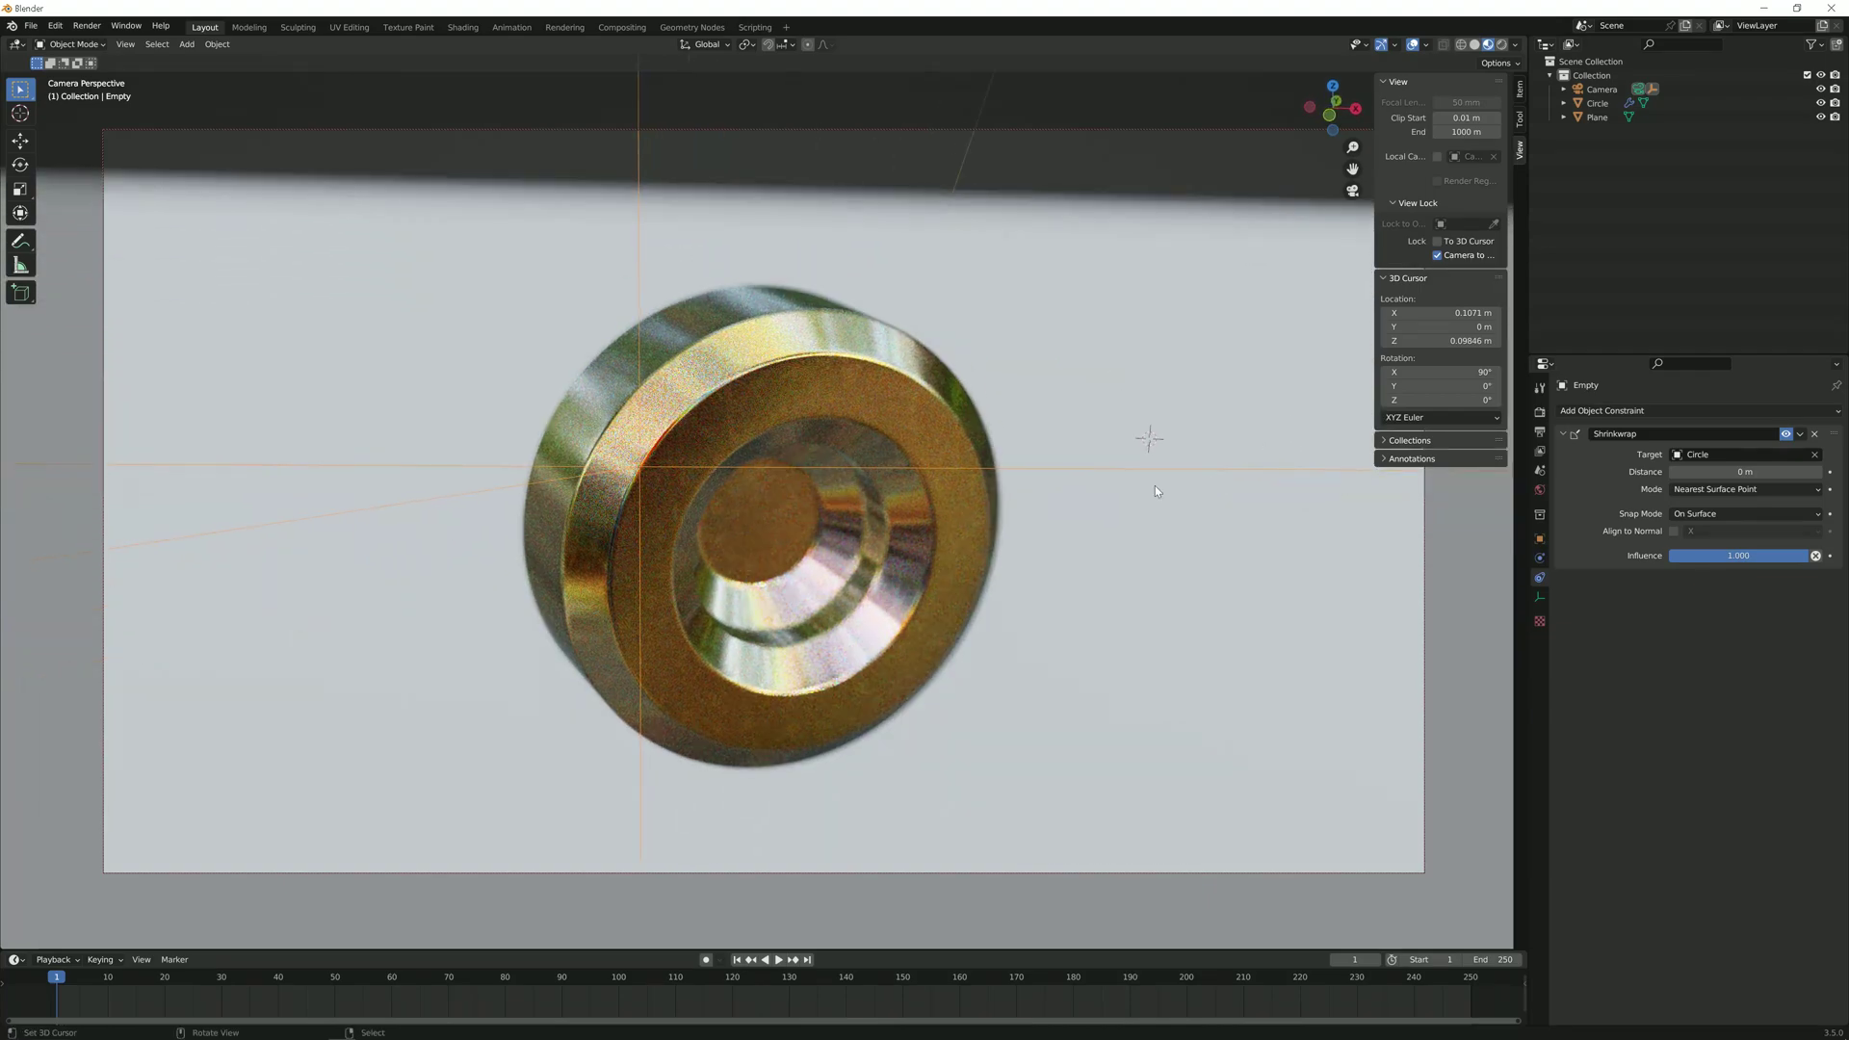
# Step: Move the Empty twice more until the ring is seen face-on
pyautogui.press('g')
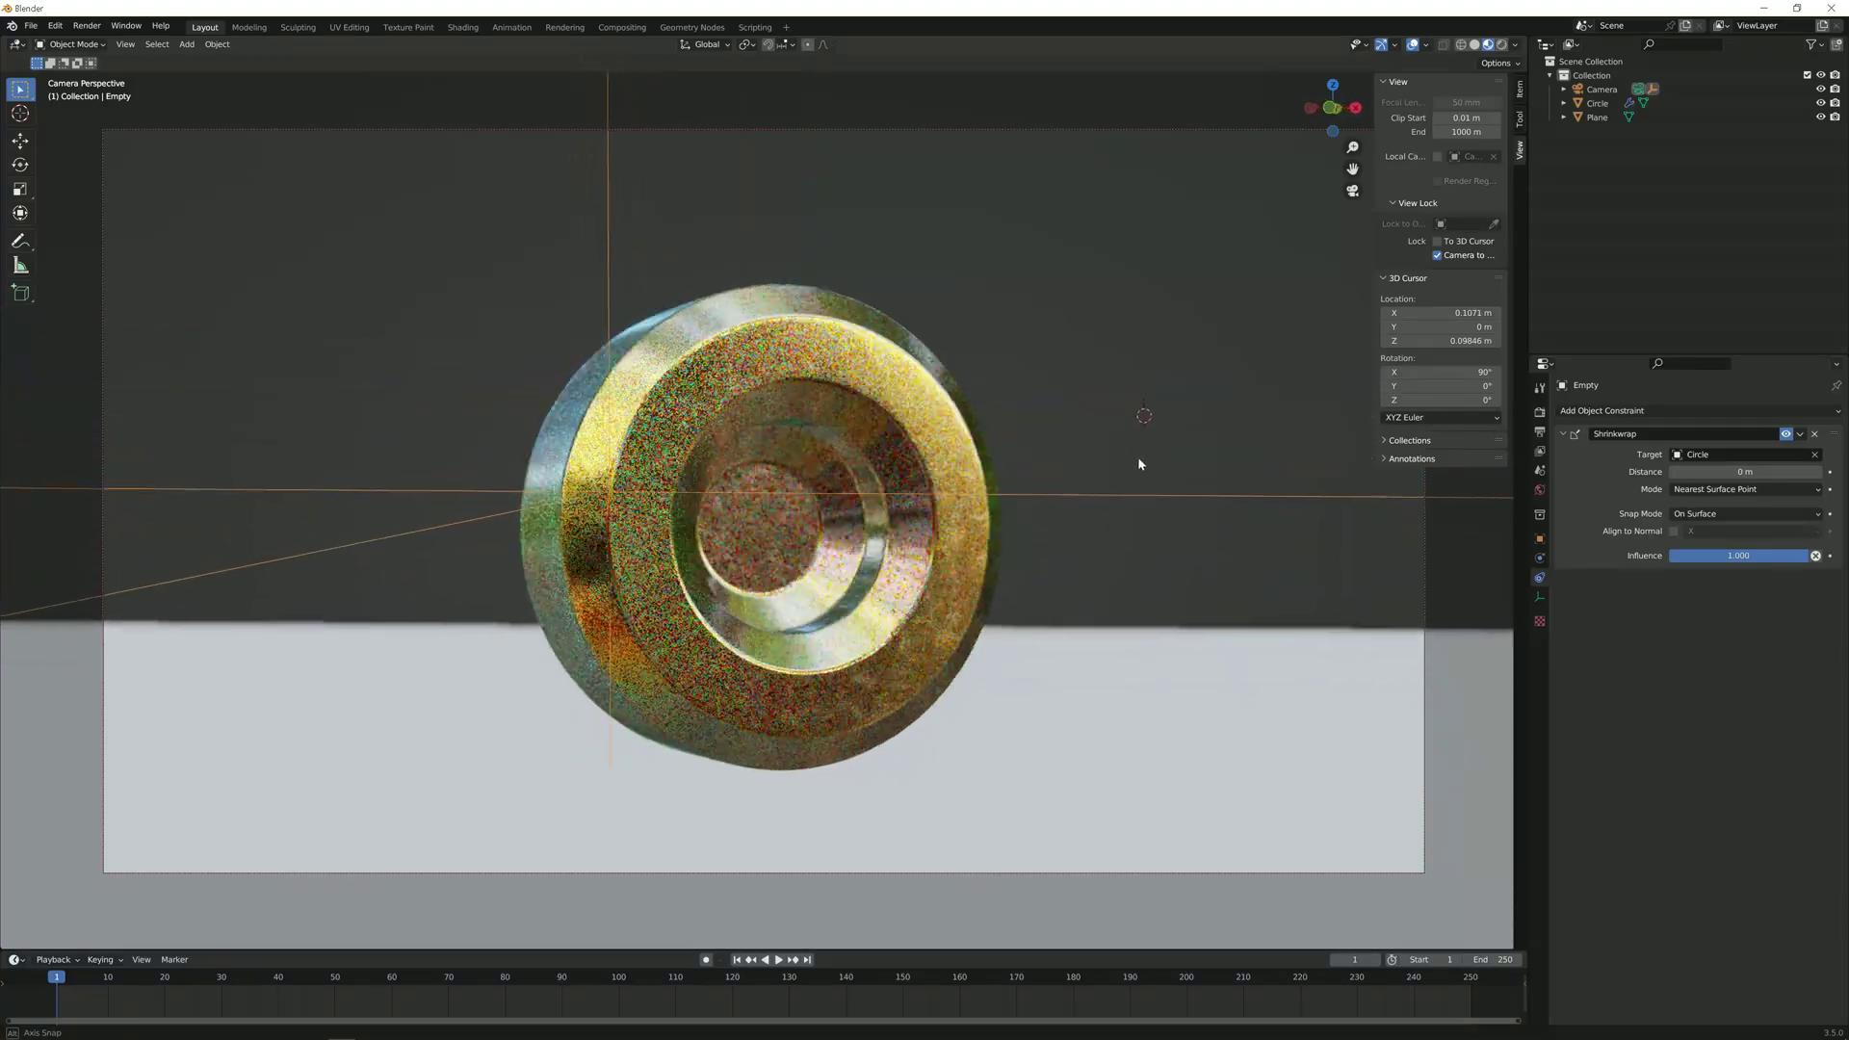
pyautogui.click(1065, 468)
pyautogui.scroll(2, 902, 443)
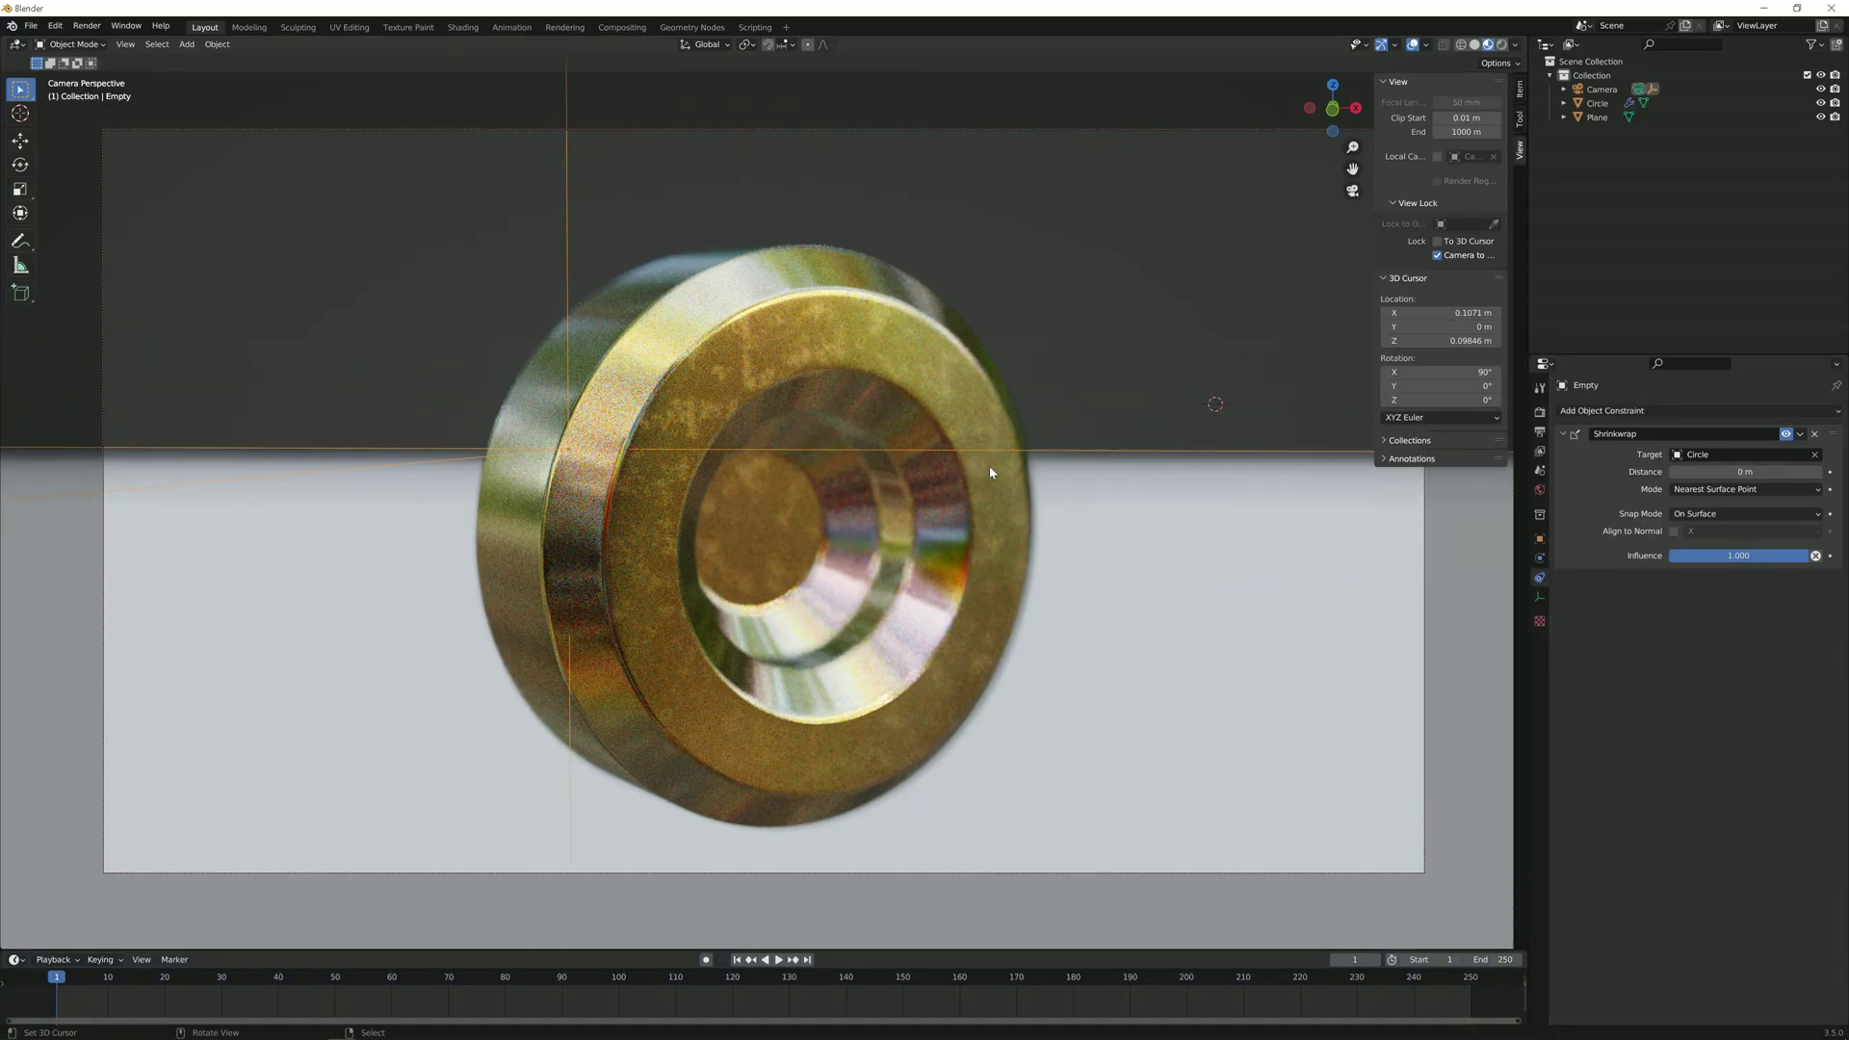
pyautogui.scroll(-1, 1026, 476)
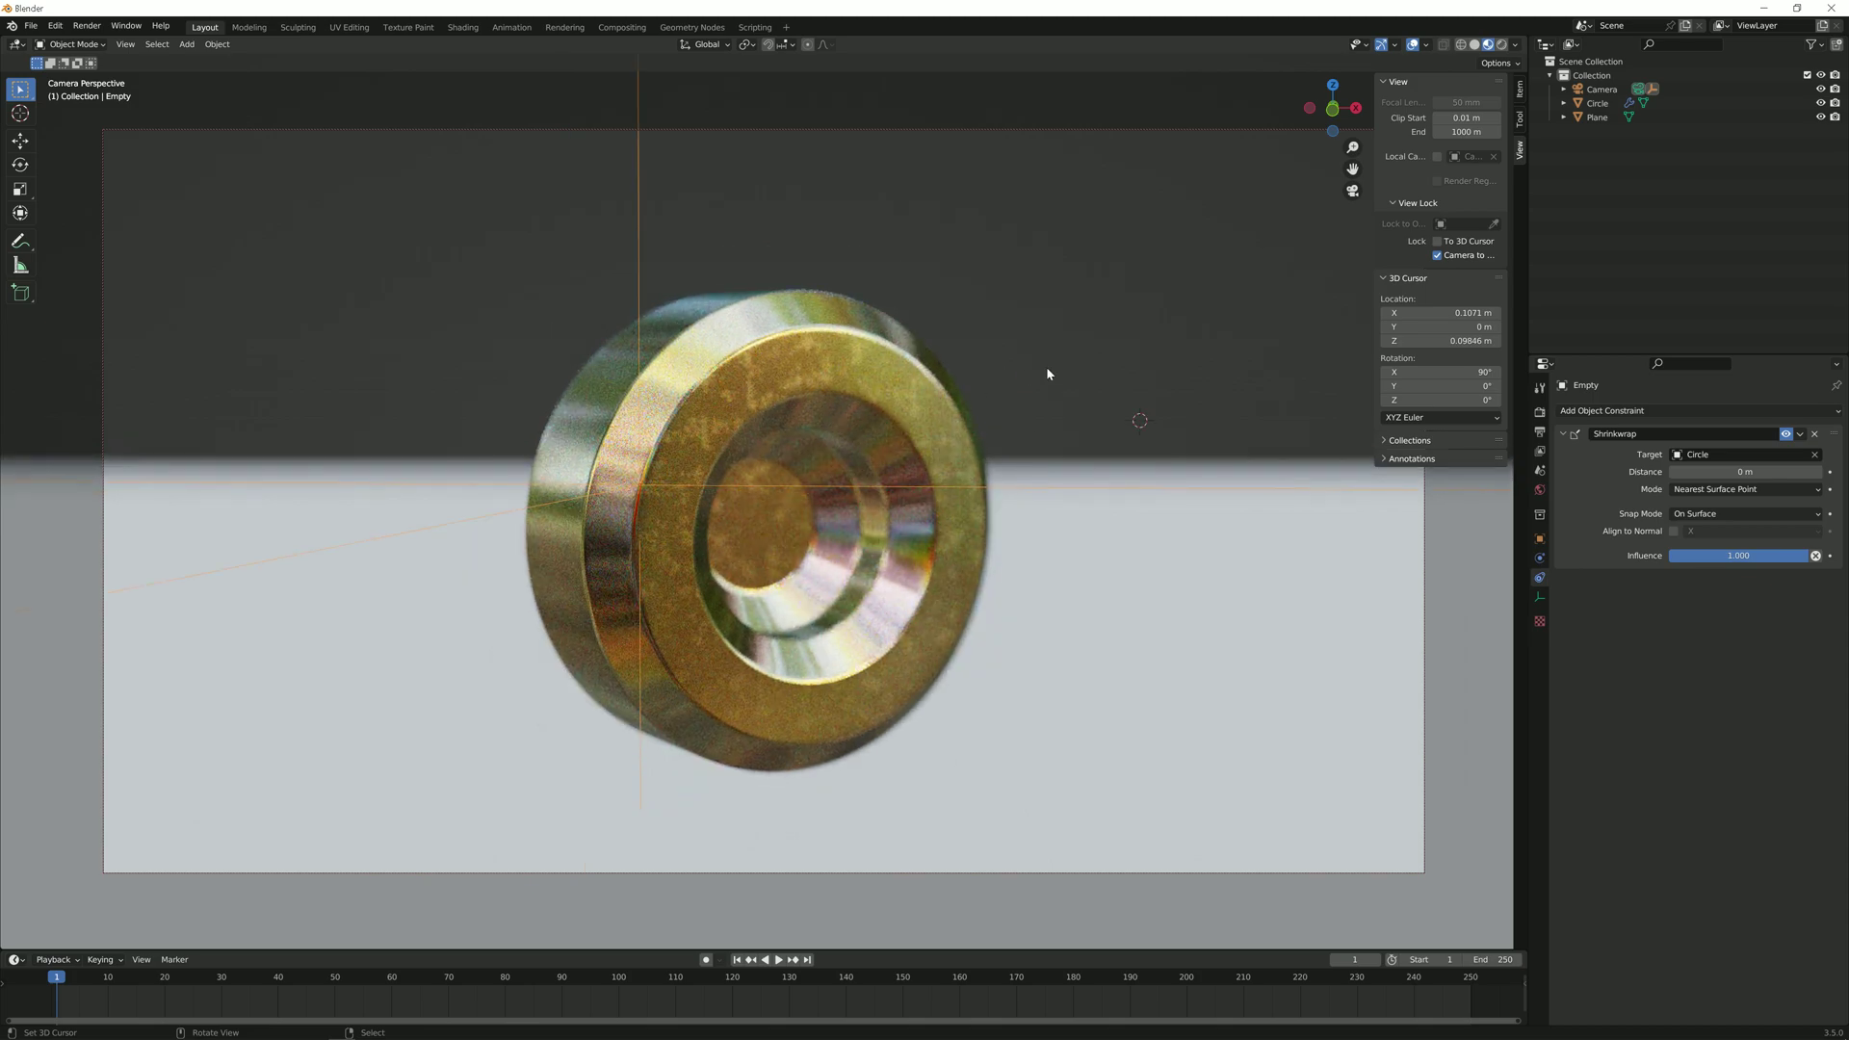
pyautogui.press('g')
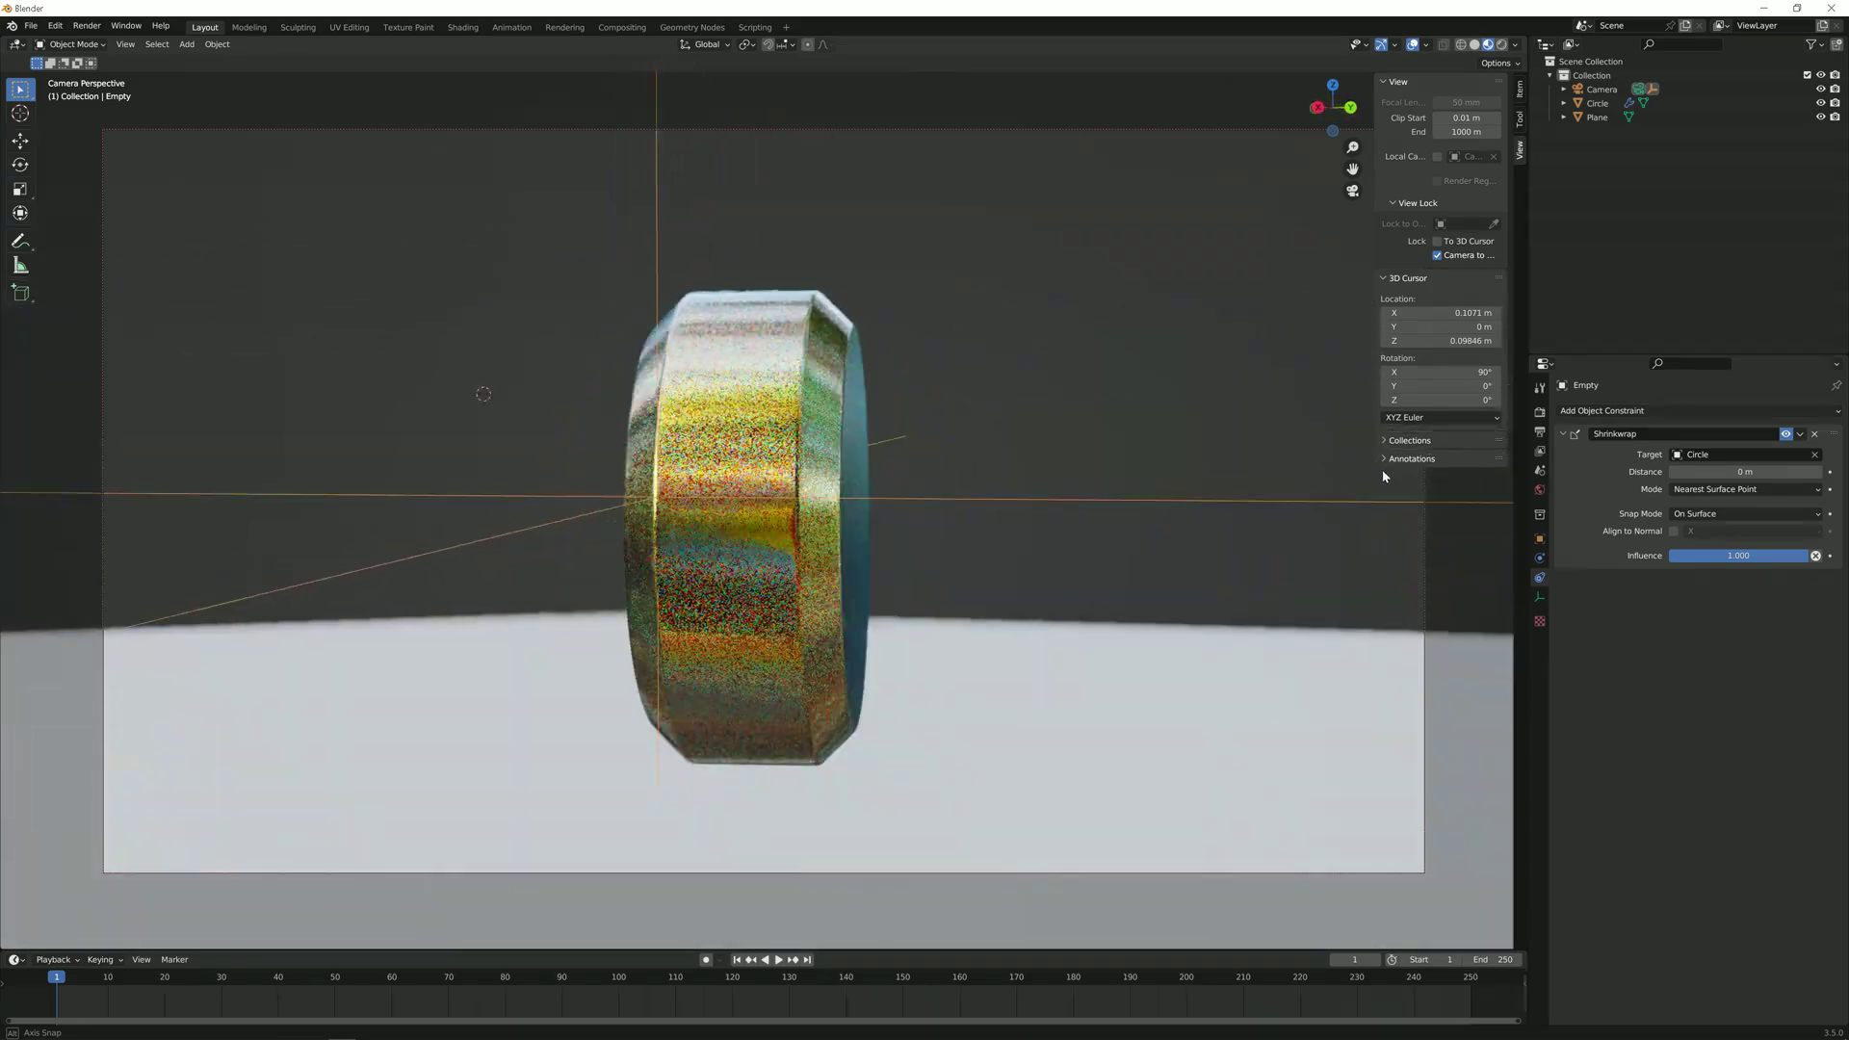
pyautogui.click(1467, 539)
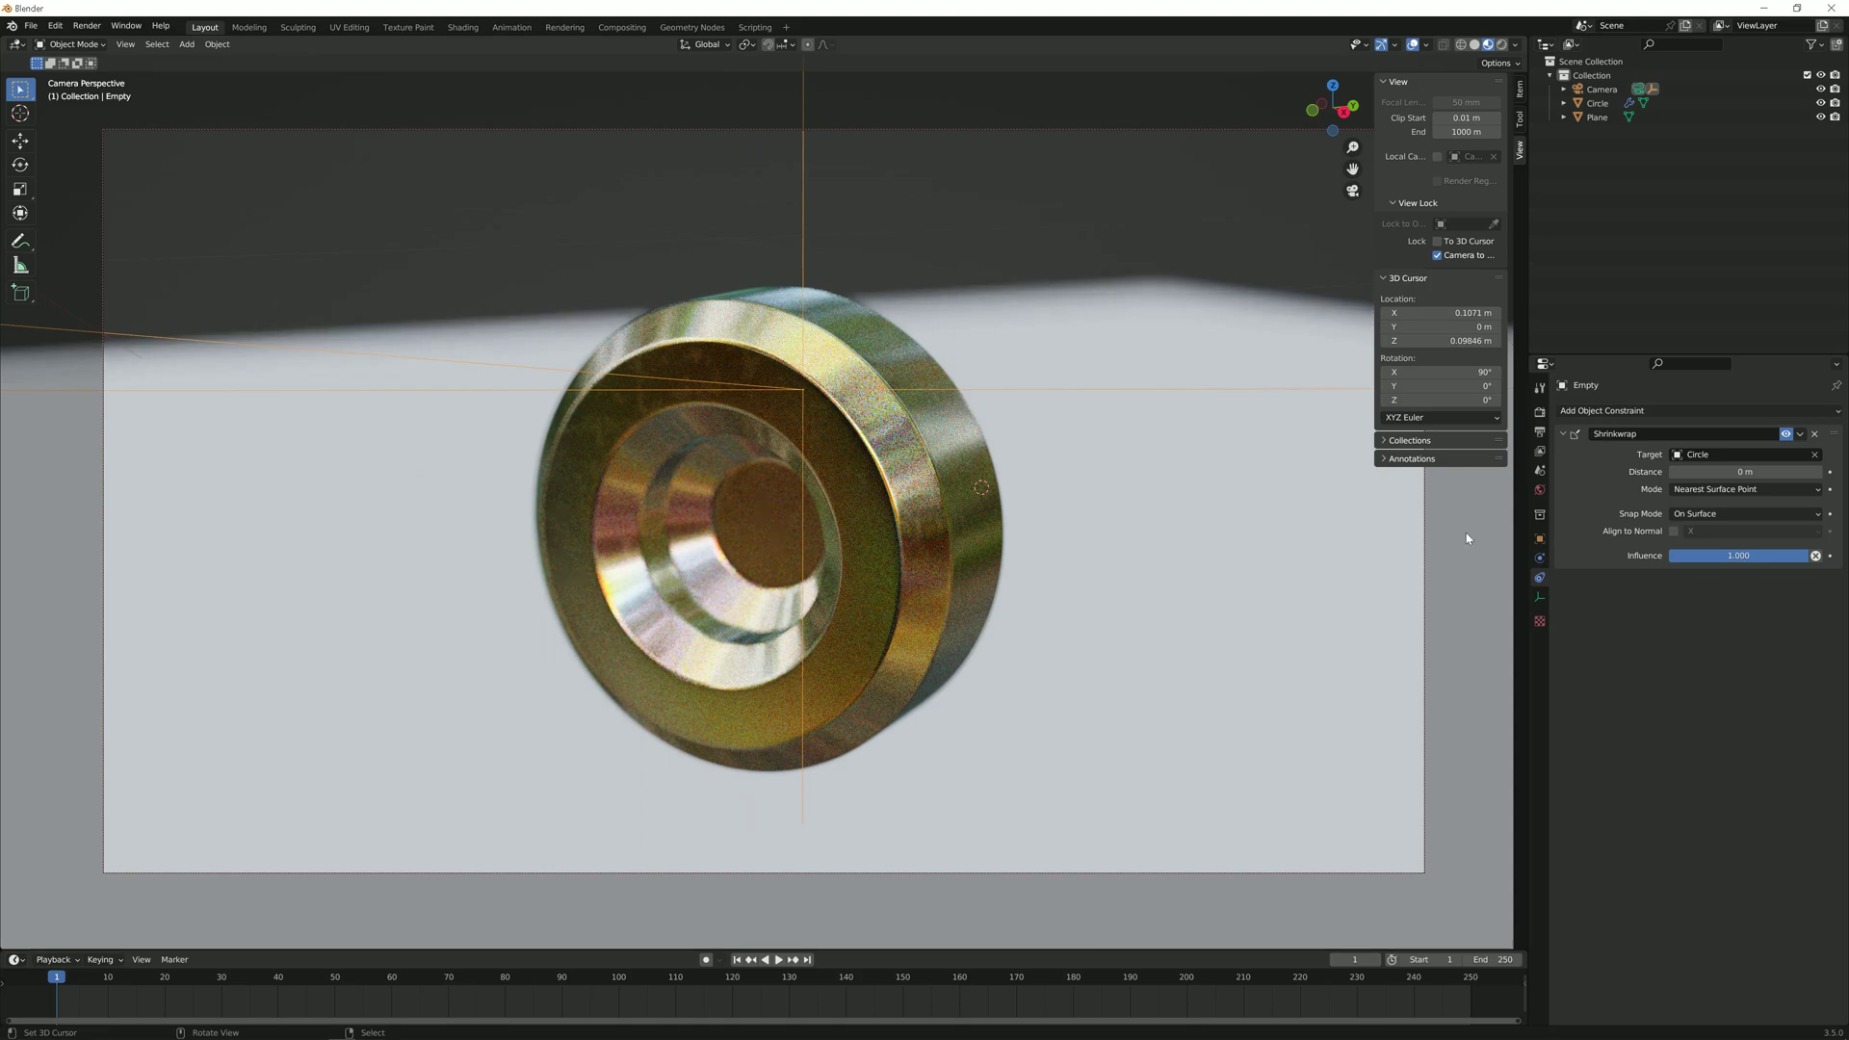
# Step: Adjust the camera angle, then set Eevee viewport sampling to 128
pyautogui.click(798, 422)
pyautogui.moveTo(831, 352); pyautogui.dragTo(764, 403, button='middle')
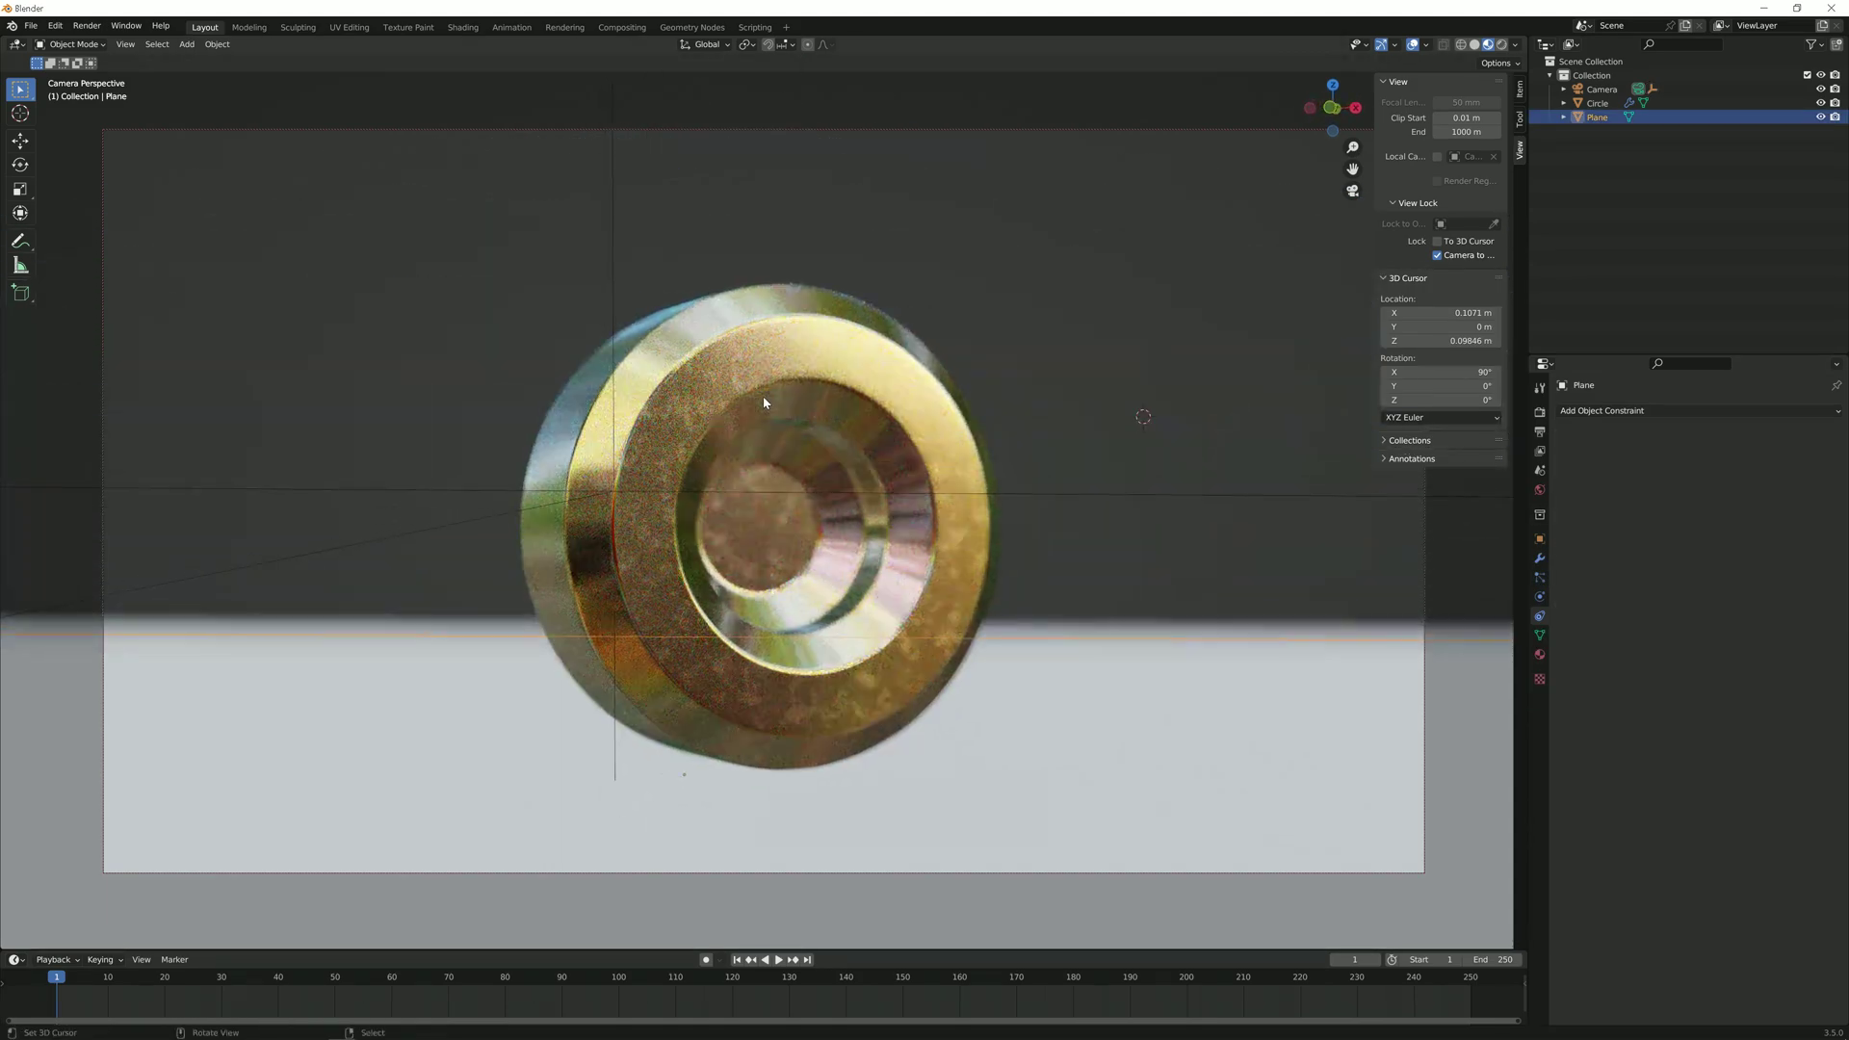
pyautogui.click(948, 443)
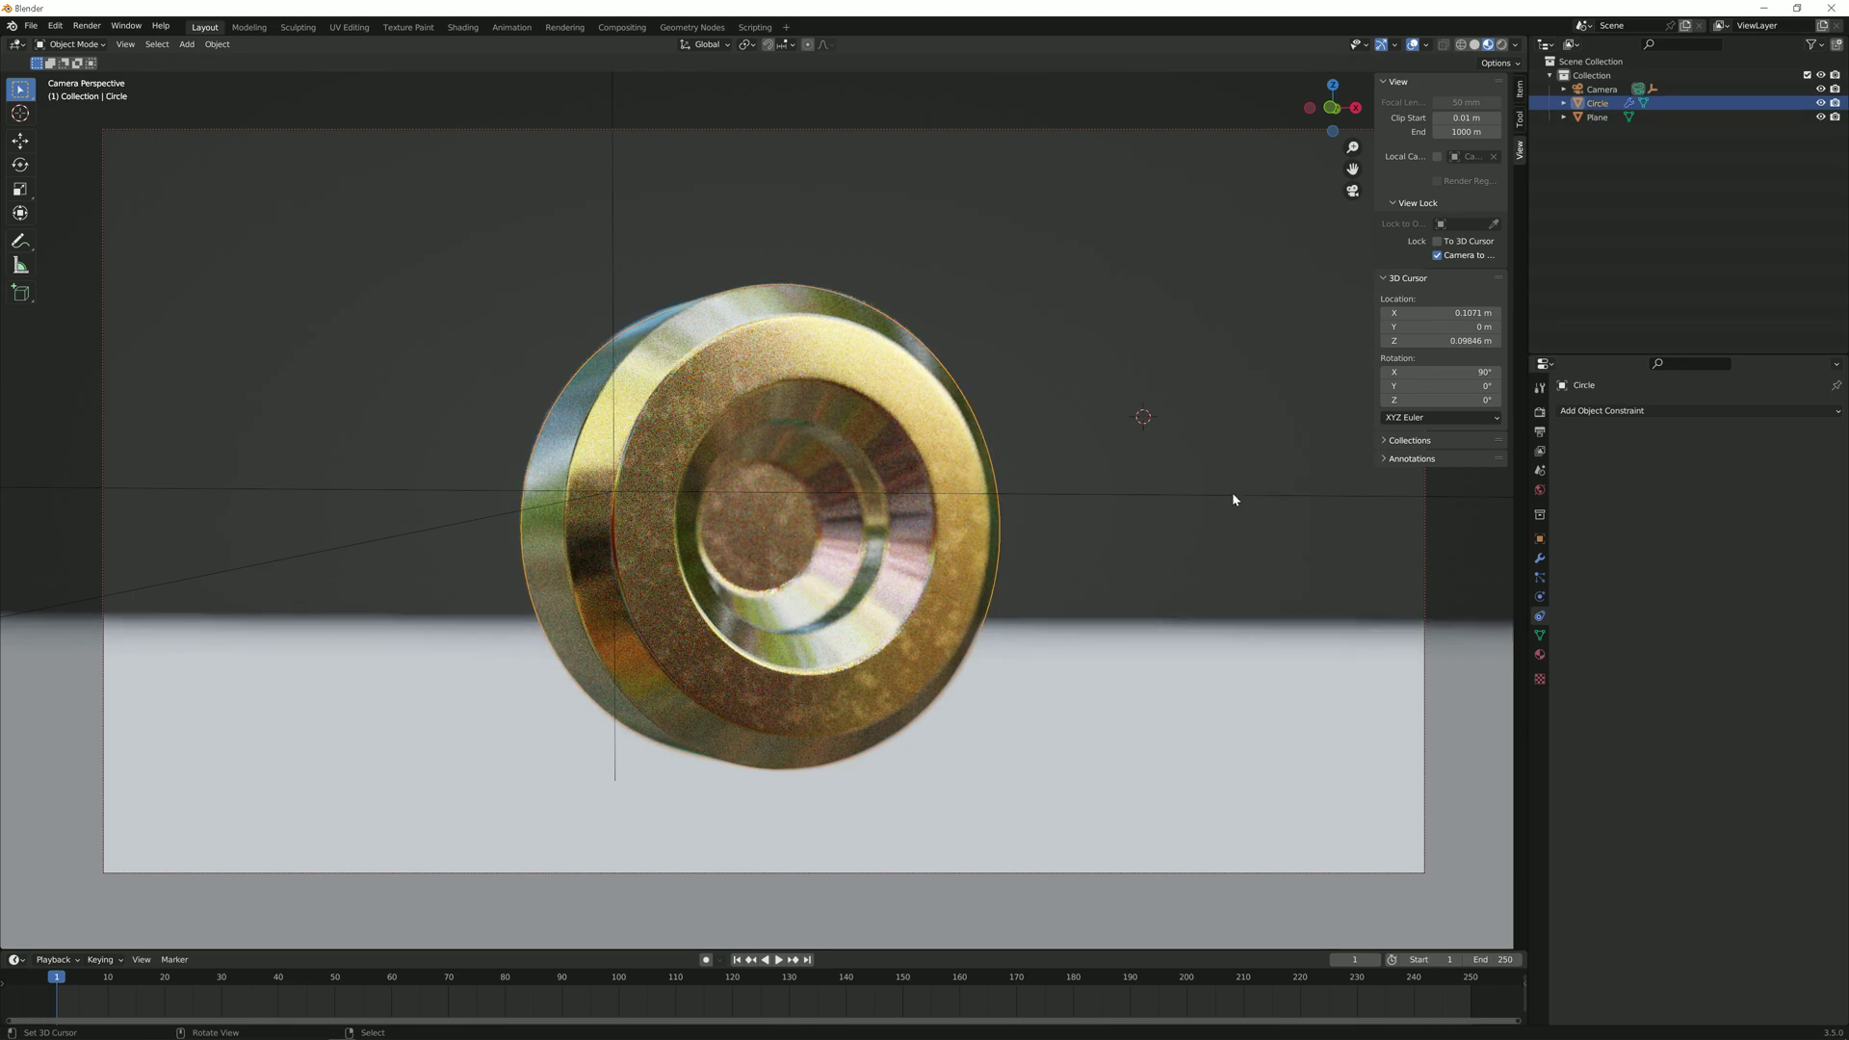
pyautogui.moveTo(1230, 500); pyautogui.dragTo(1198, 507, button='middle')
pyautogui.click(1539, 412)
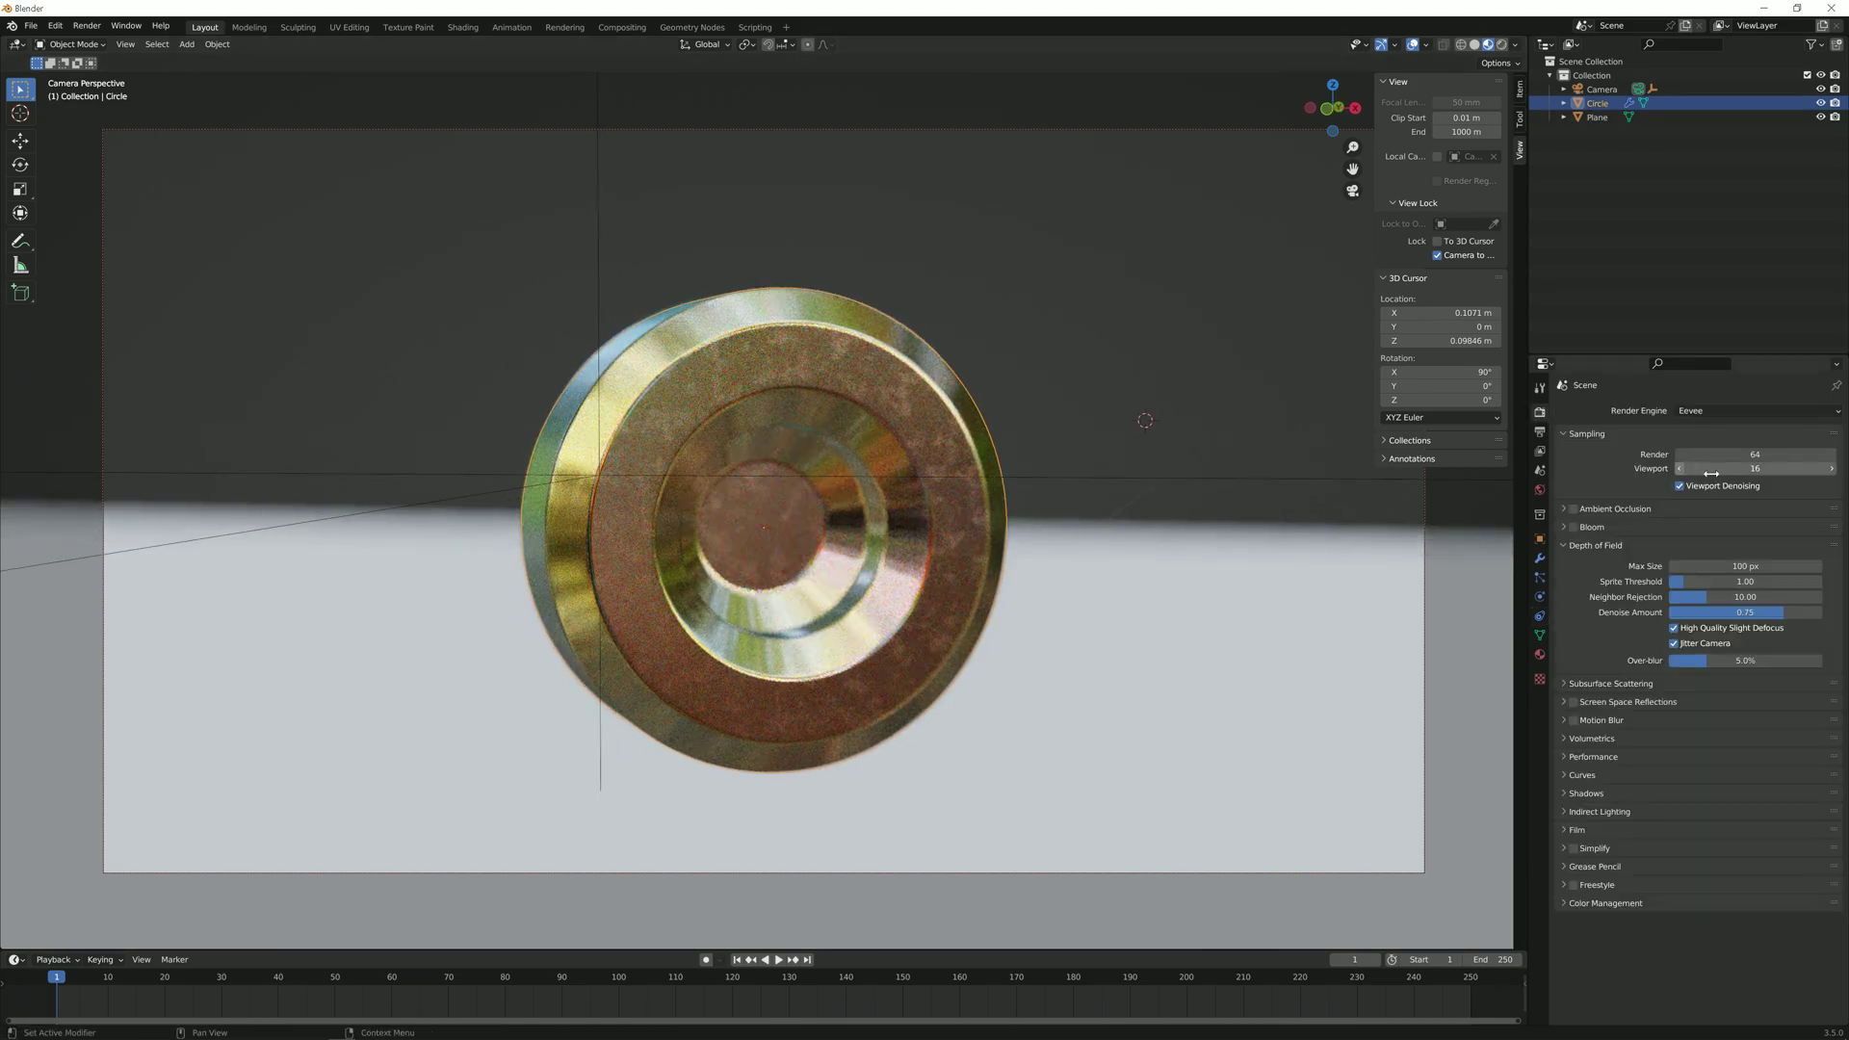
pyautogui.write('128')
pyautogui.press('Return')
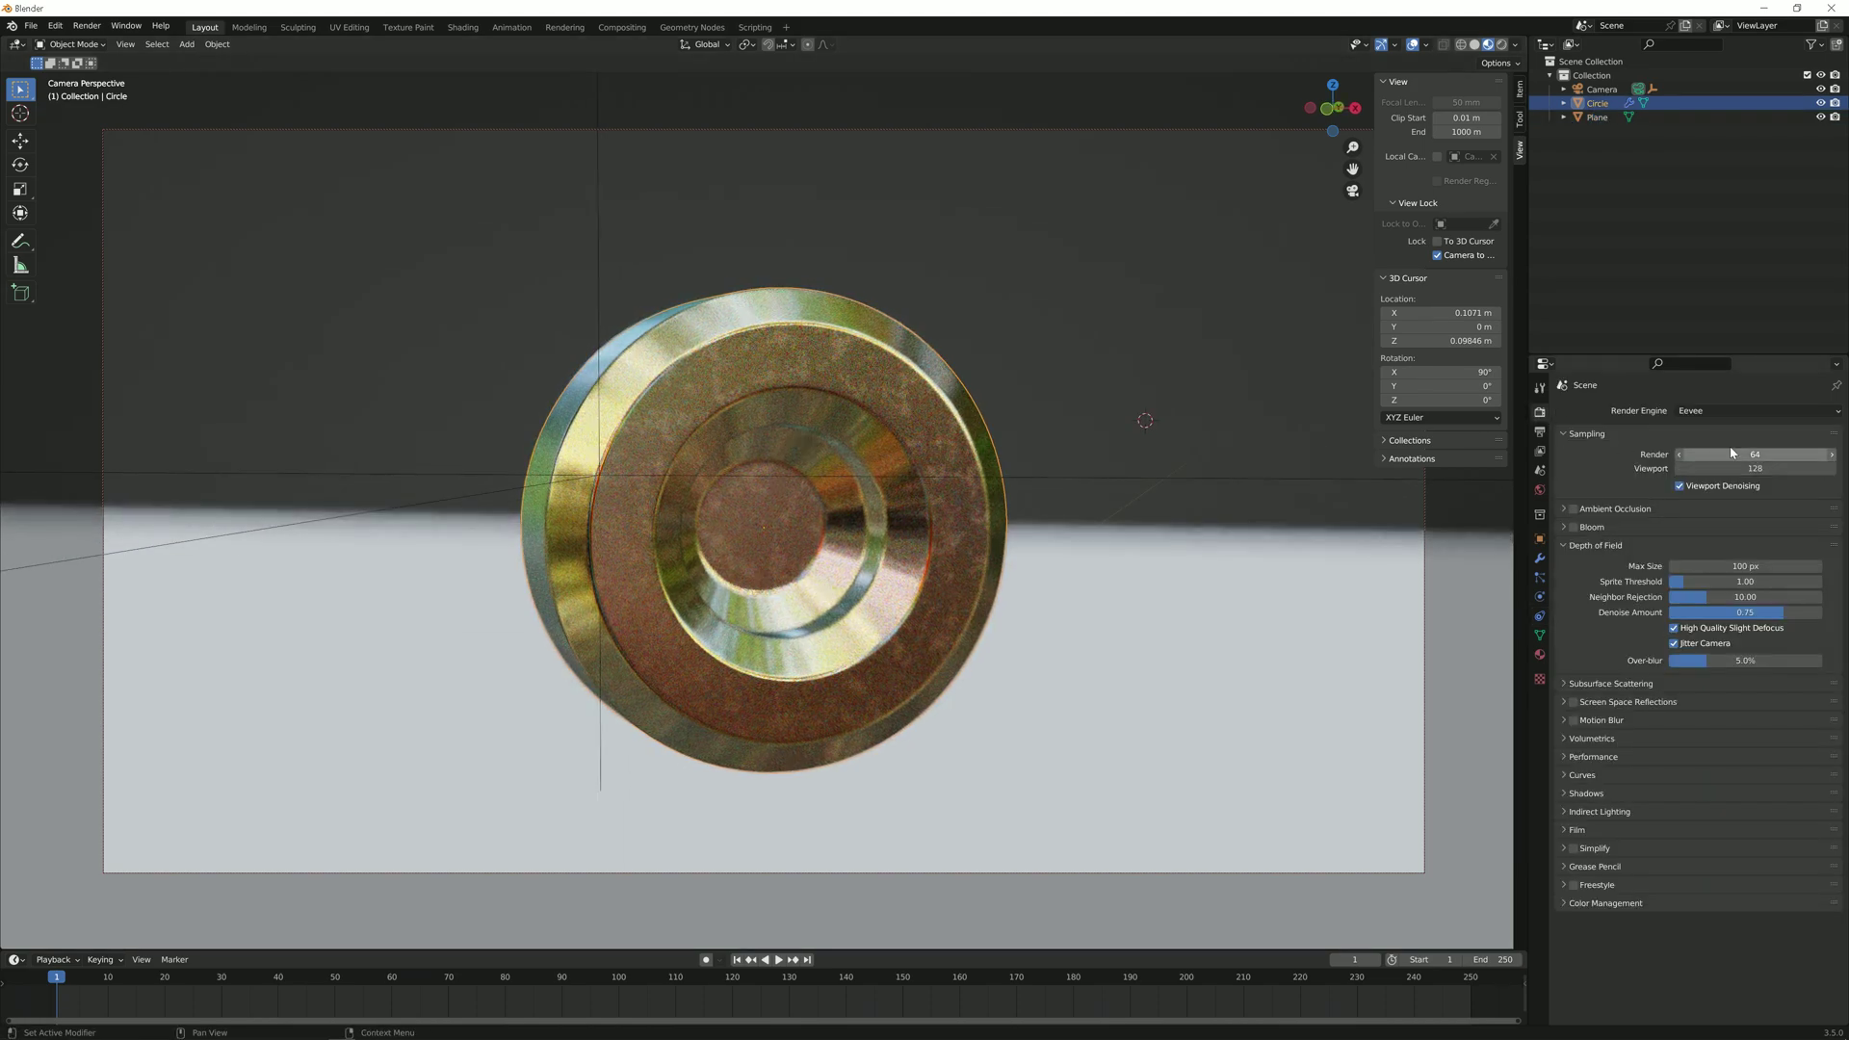